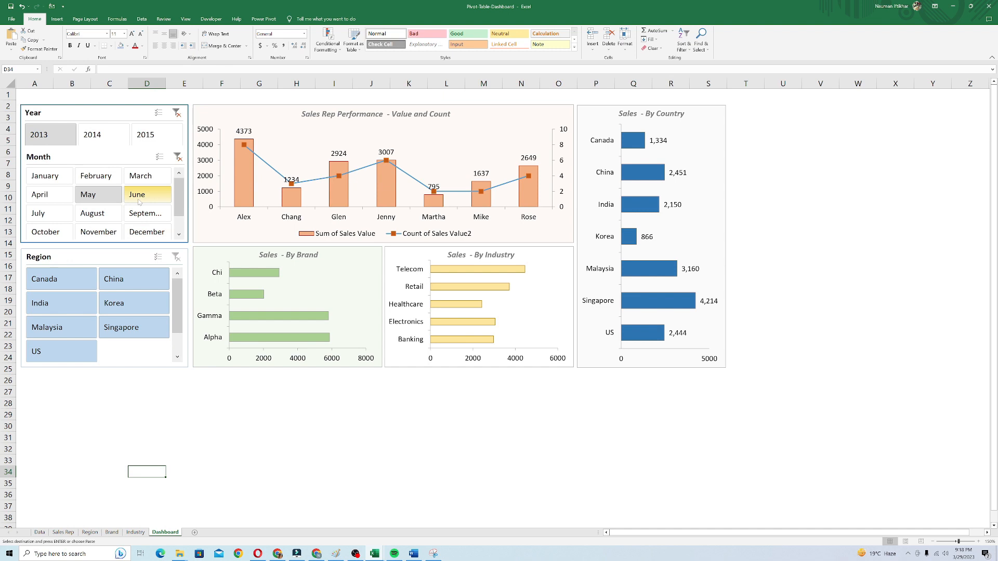
Extend the dashboard's Month filter from May to include June through December.
ctrl+click(138, 202)
ctrl+click(58, 215)
ctrl+click(99, 215)
ctrl+click(140, 215)
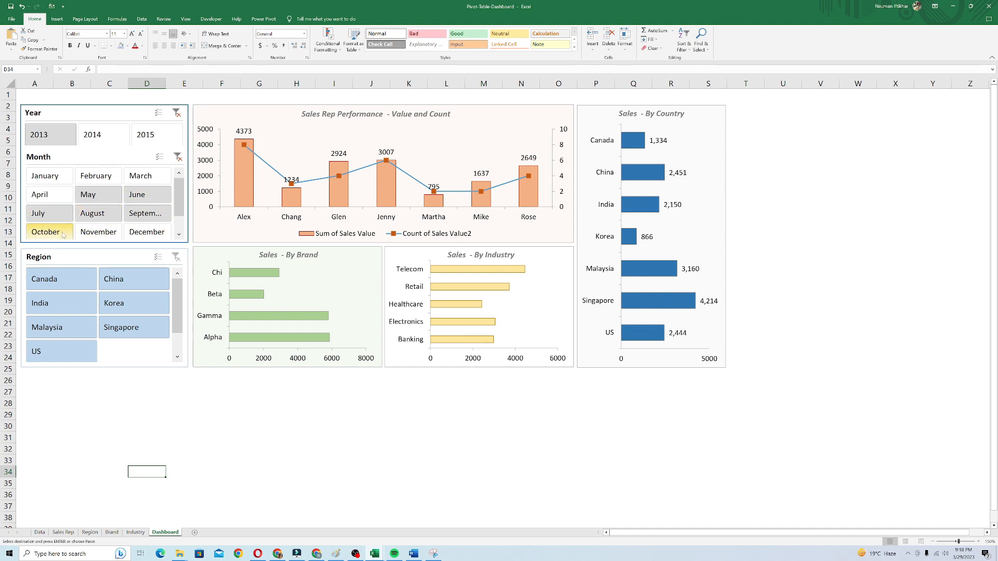
drag(62, 235, 146, 233)
Exclude Canada, China and Korea from the Region filter, and switch the Year filter to 2014, followed by 2015.
click(130, 281)
ctrl+click(133, 312)
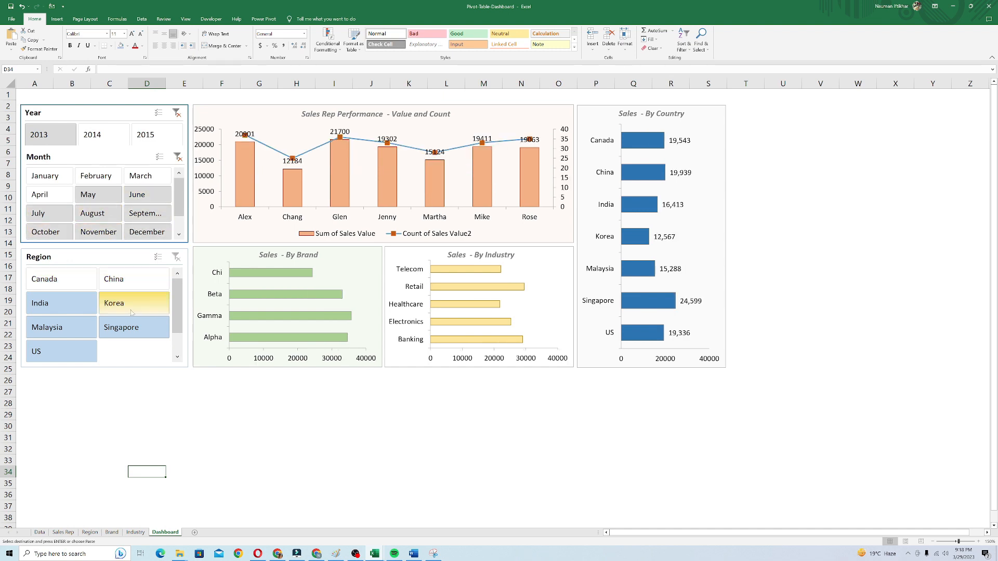
click(101, 142)
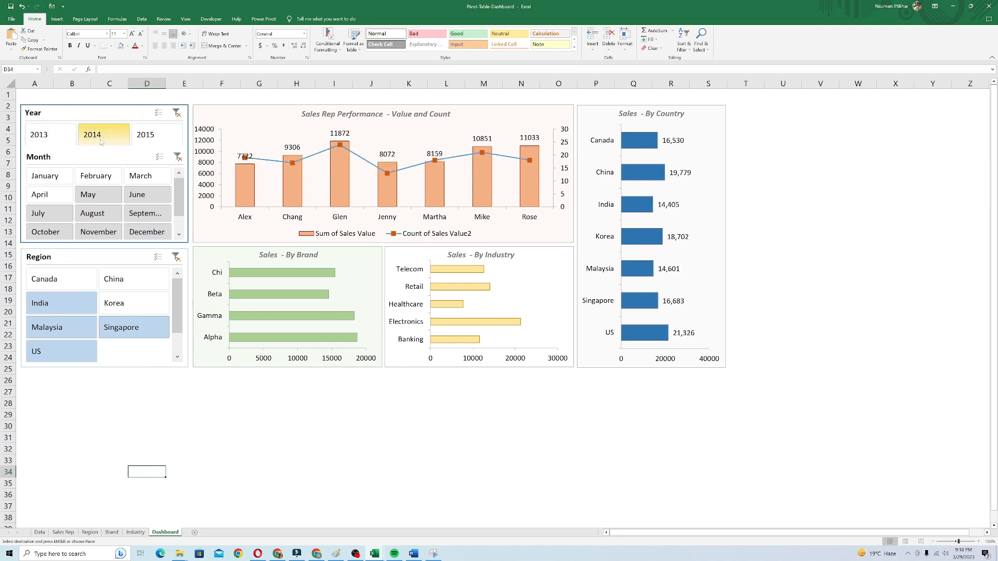
click(142, 139)
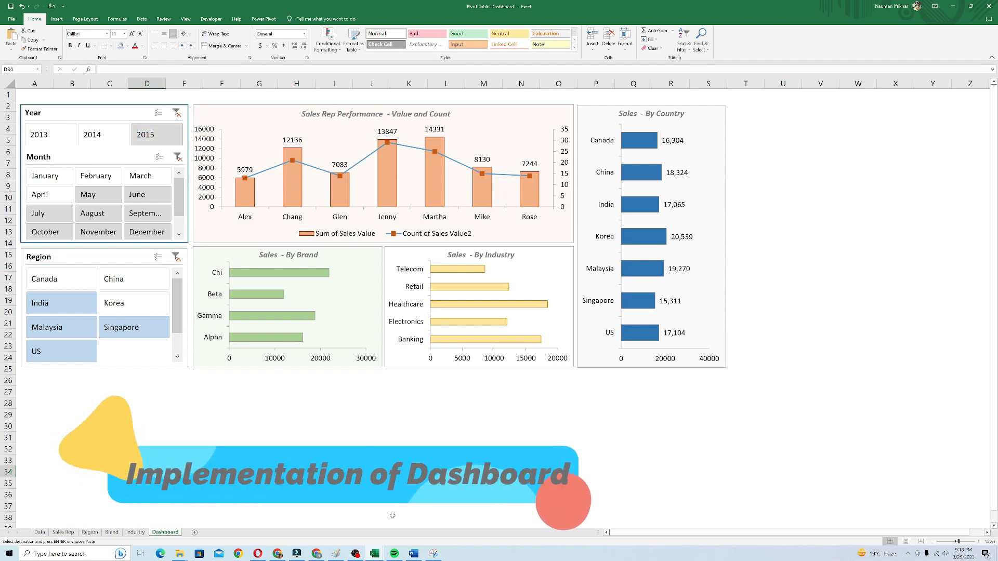
Switch to the Book1 workbook and rename Sheet1 as Data.
mouse_move(374, 554)
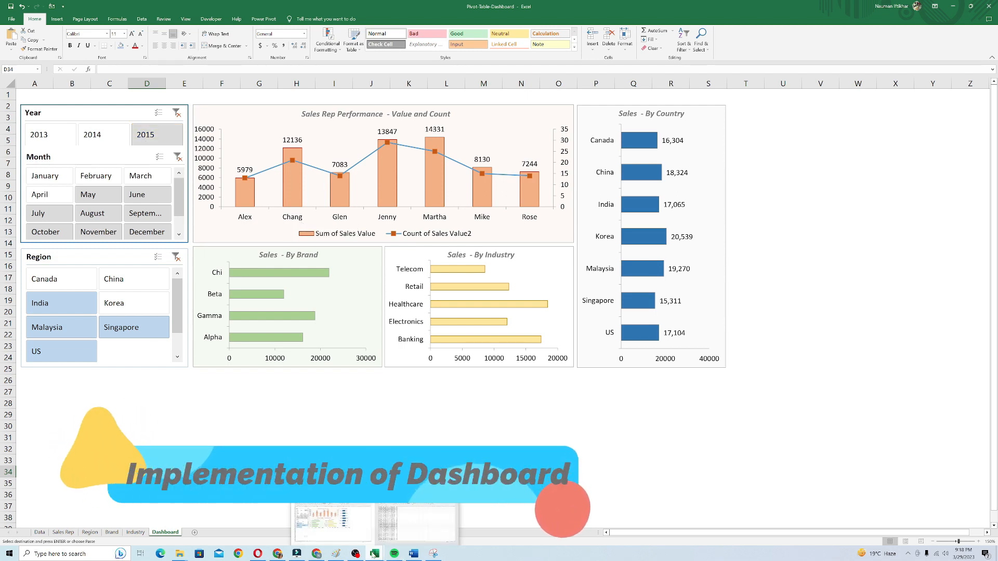
click(403, 517)
scroll(550, 386, up, 20)
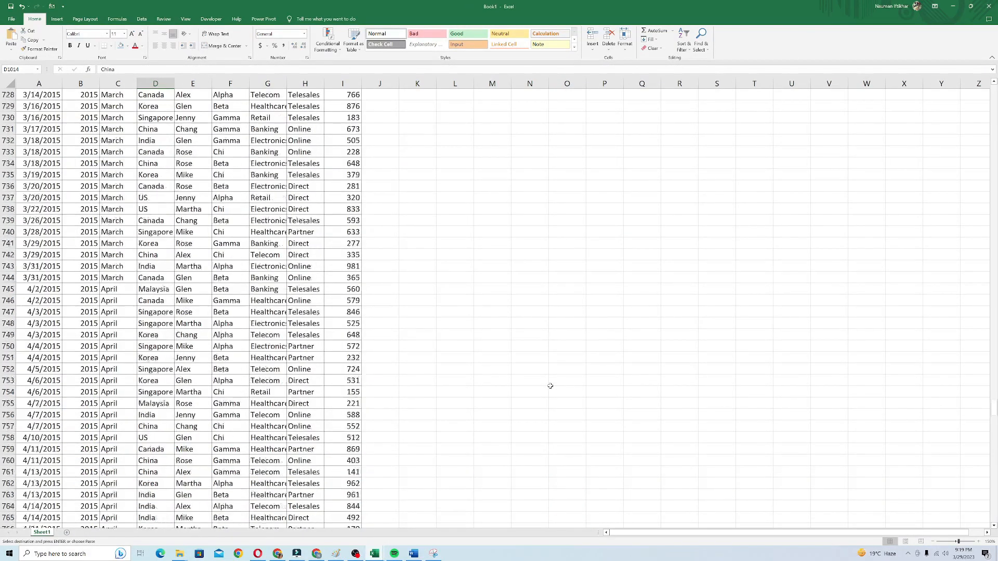
scroll(549, 386, up, 20)
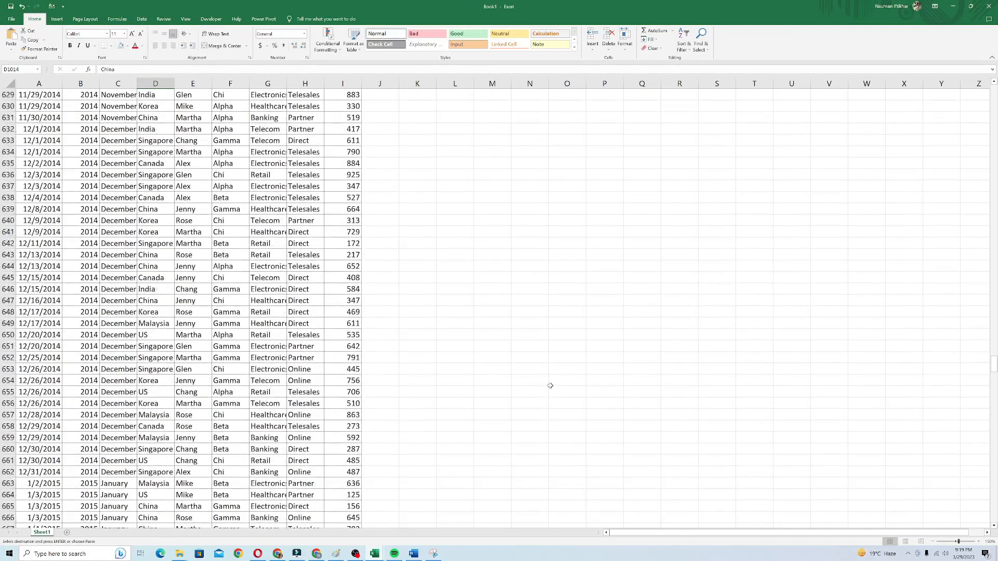
scroll(549, 386, up, 20)
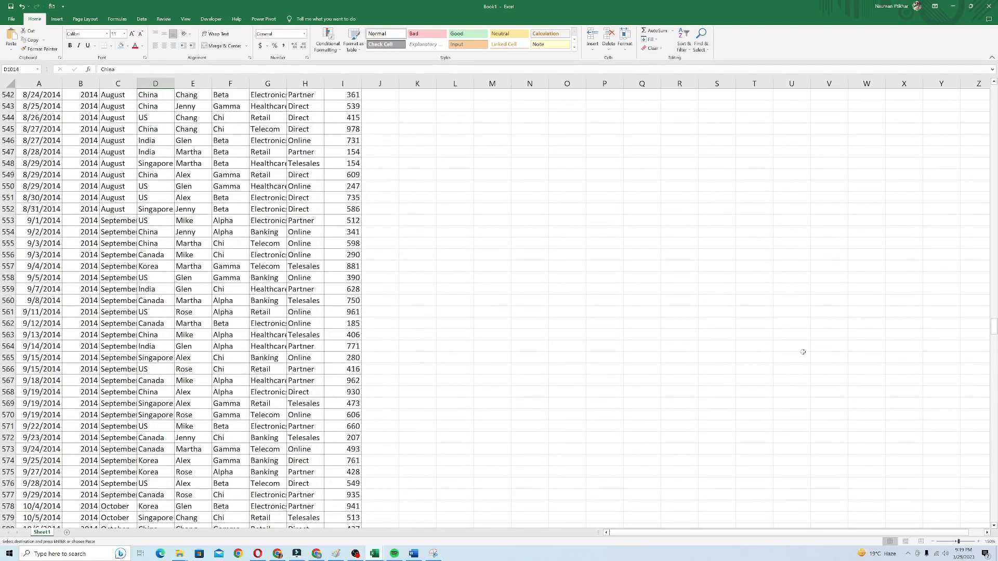
click(135, 337)
key(ctrl+Up)
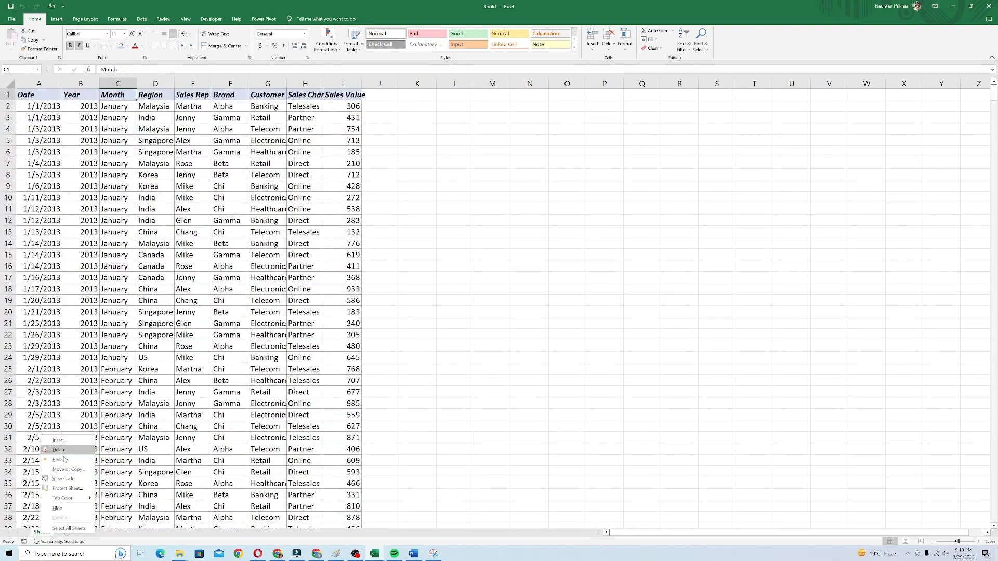
key(alt+h)
text(or)
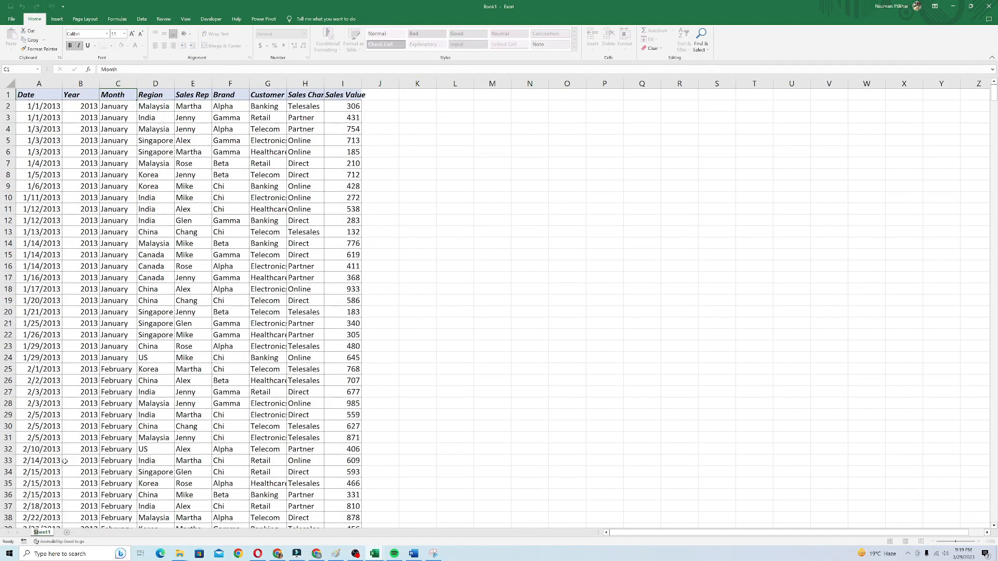
text(Data)
key(Return)
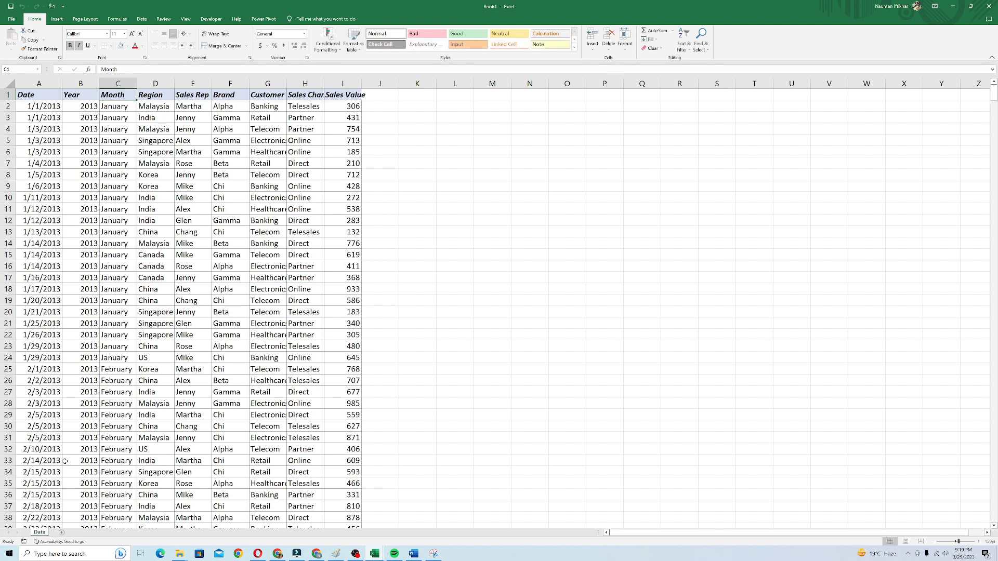
Insert a pivot table from the sales data on a new worksheet.
click(63, 129)
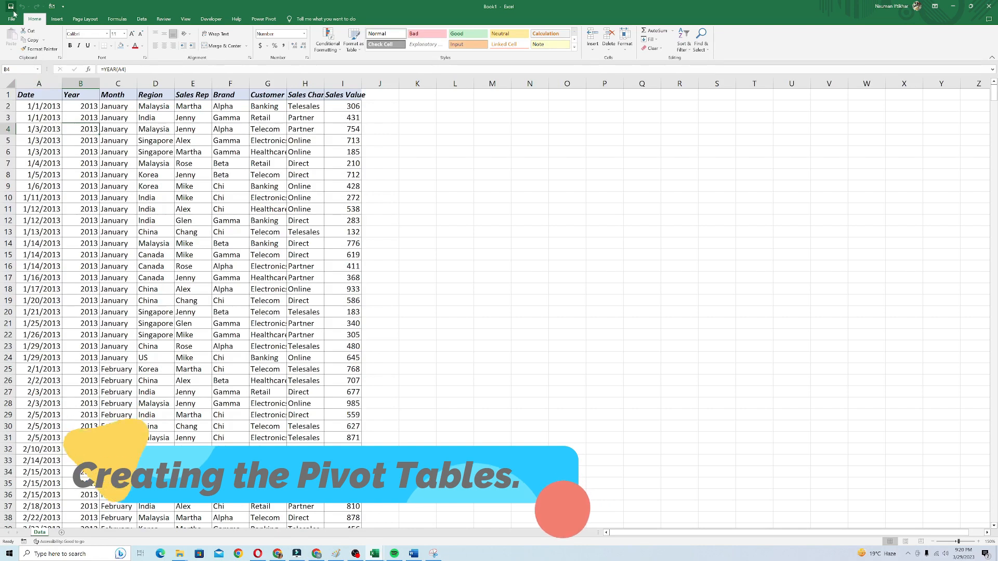
click(56, 18)
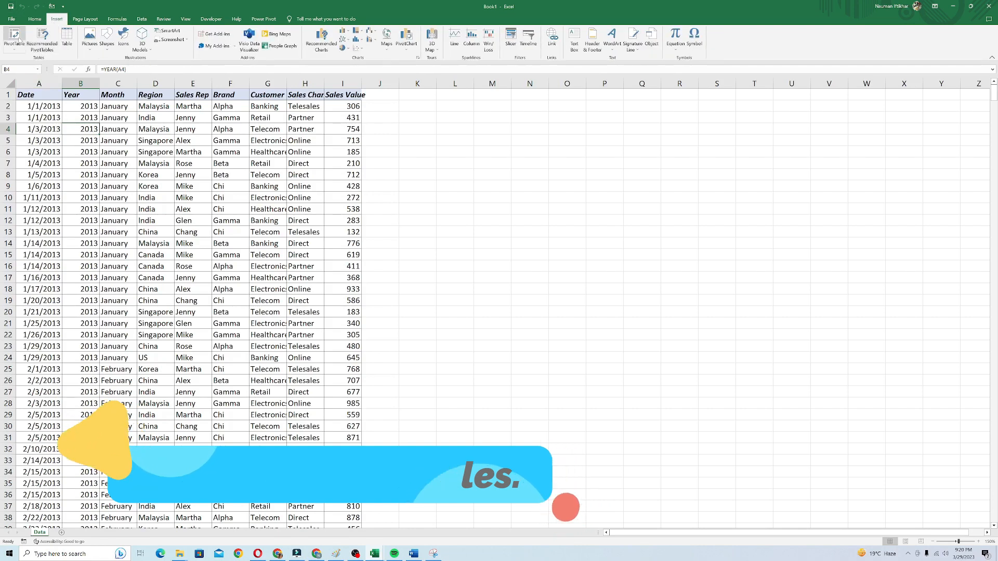
click(15, 36)
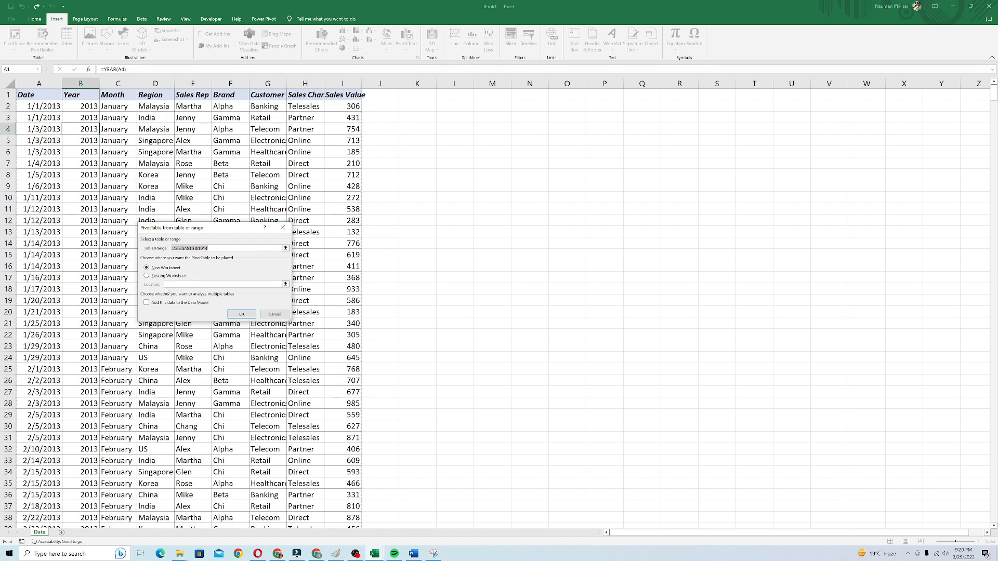
click(242, 313)
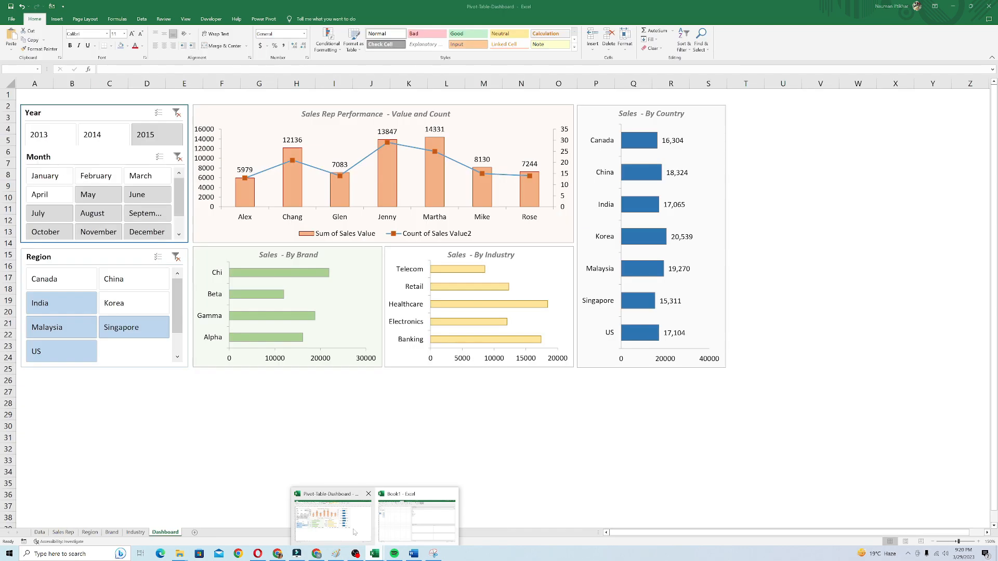
Rename the new pivot table worksheet as Sales Rep.
right_click(41, 532)
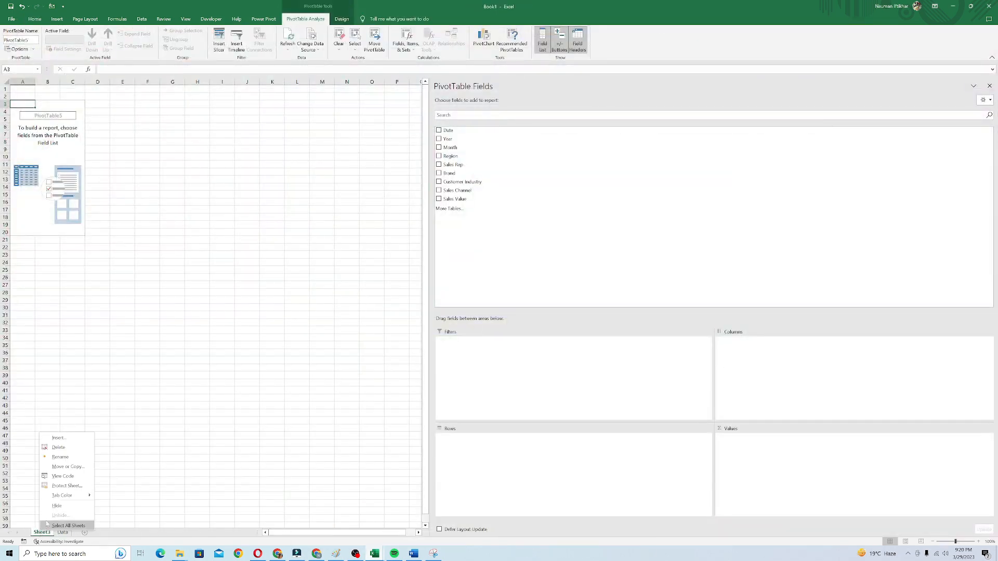
click(60, 457)
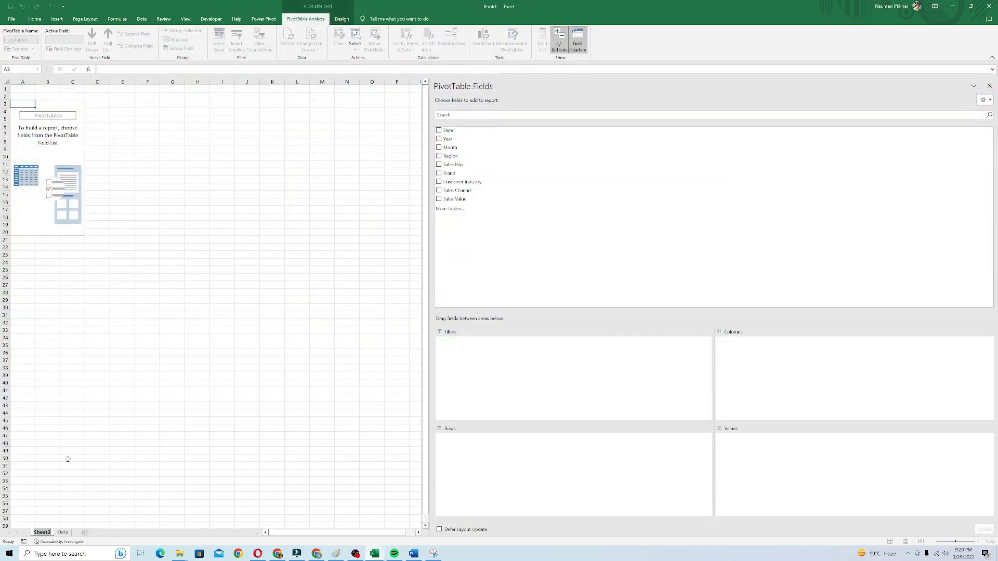
text(Salw)
key(BackSpace)
text(es Rep)
key(Return)
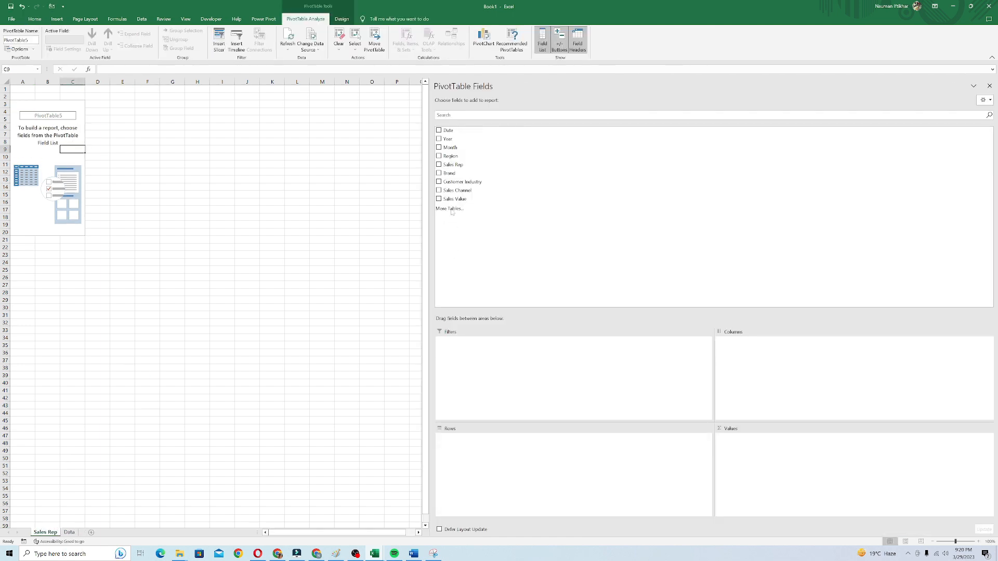
Add Sales Rep as the pivot table's rows and Sales Value as summed values.
click(439, 164)
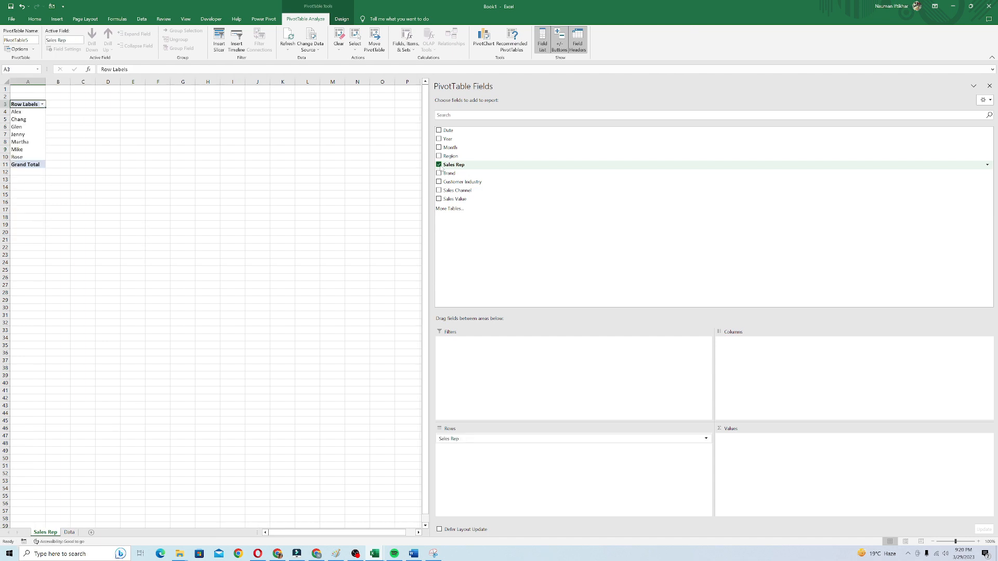
click(439, 200)
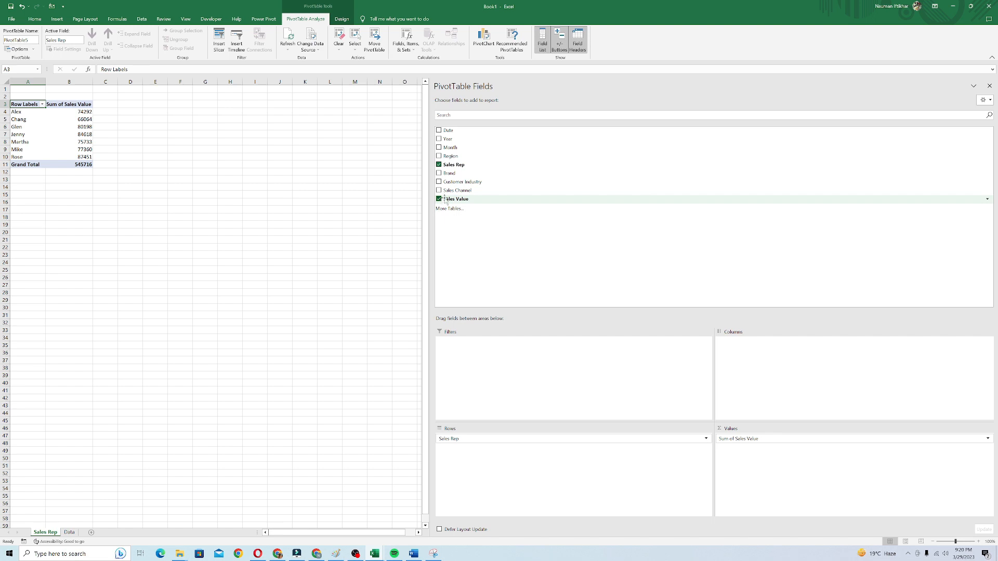
scroll(45, 134, up, 3)
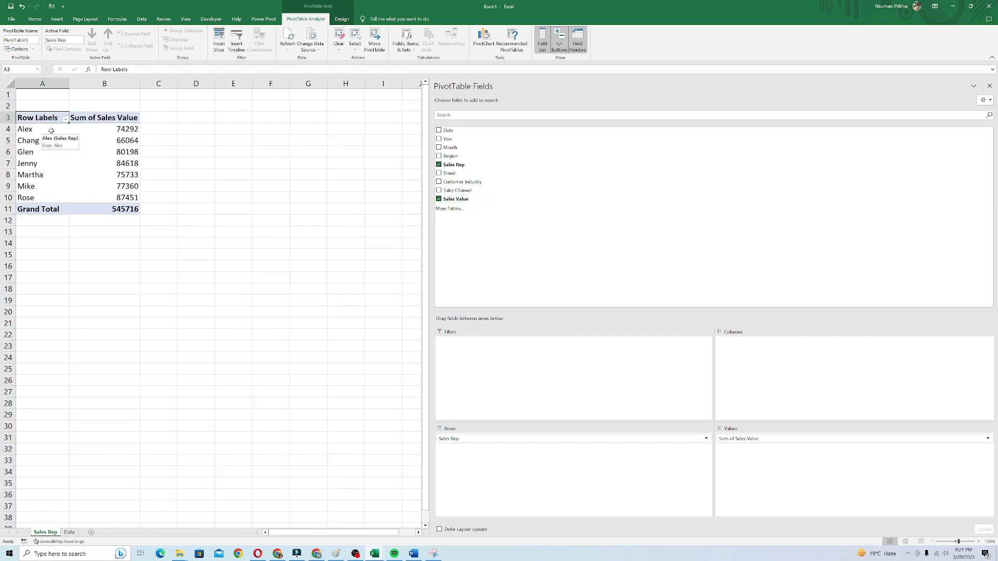
mouse_move(104, 132)
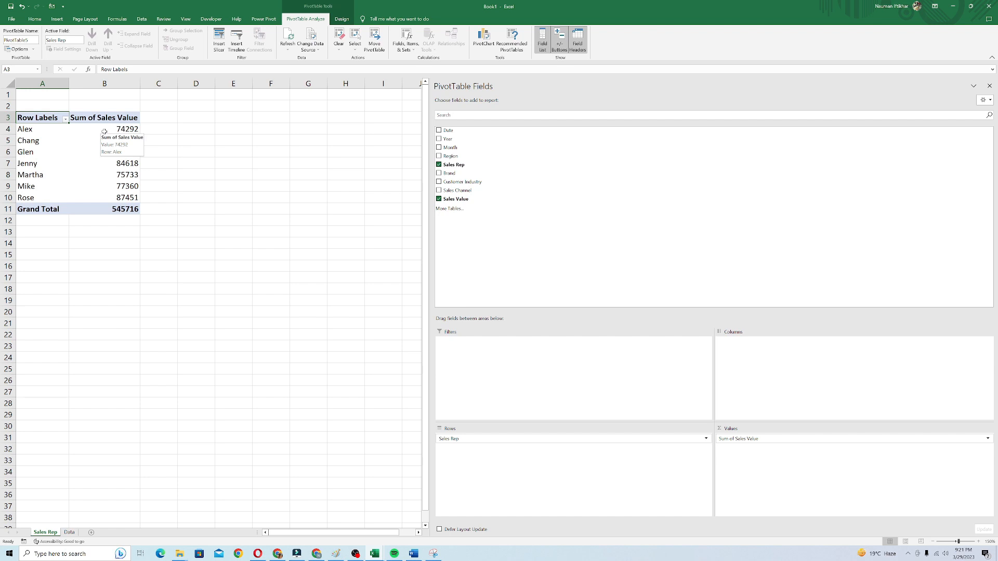
click(104, 131)
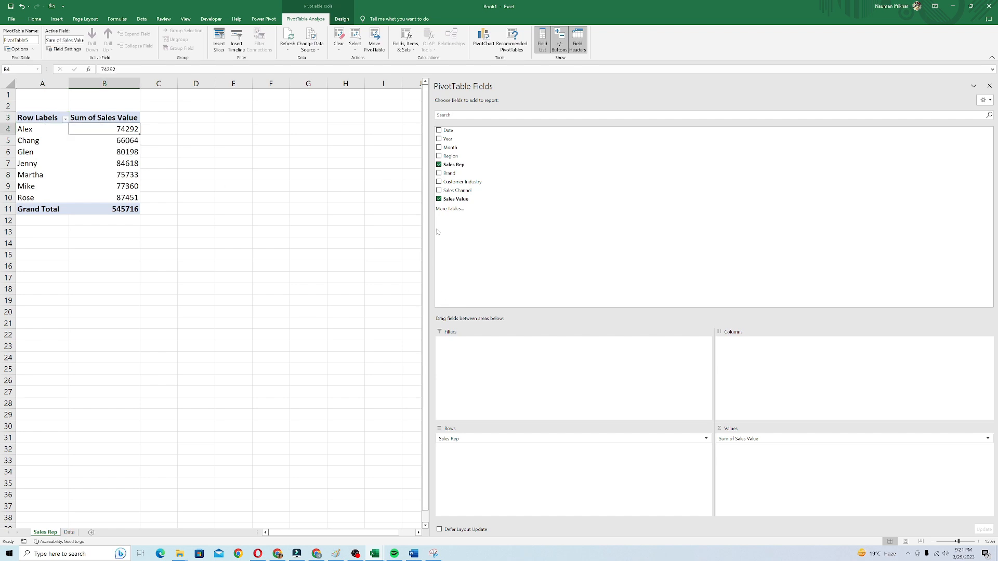
Add Sales Value to the pivot table's values a second time and summarize it by Count.
drag(466, 202, 745, 461)
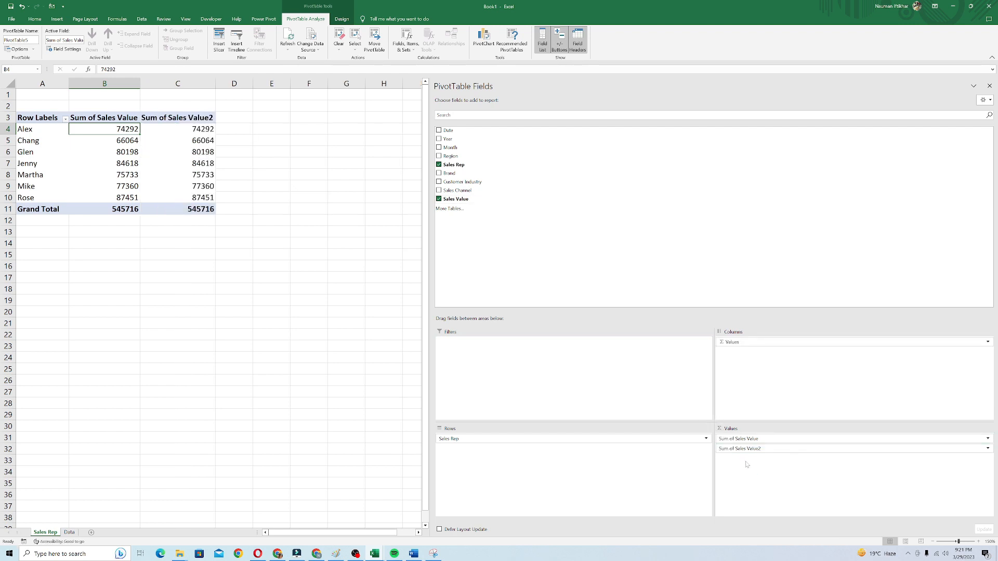
double_click(745, 449)
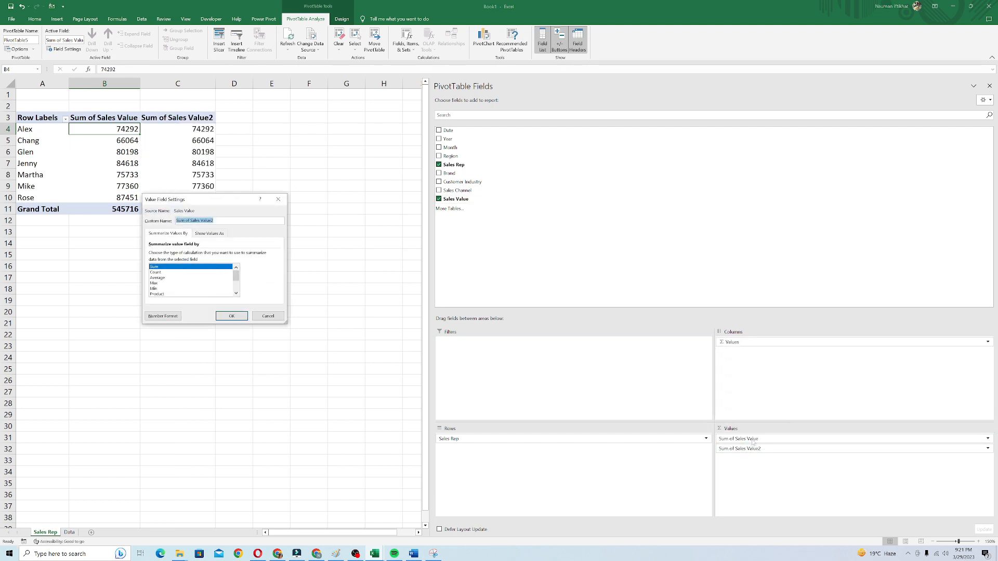
click(156, 273)
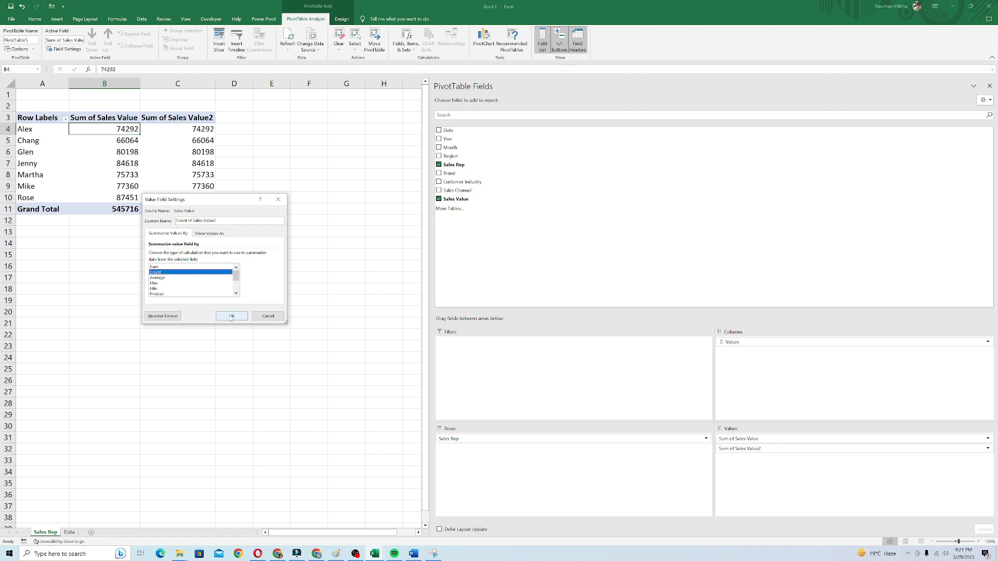
click(232, 316)
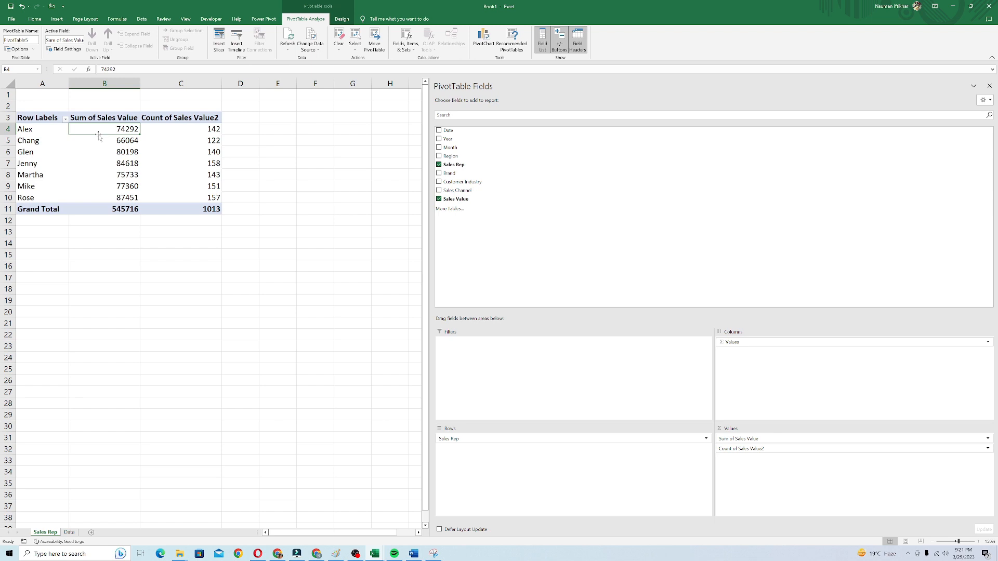
click(177, 131)
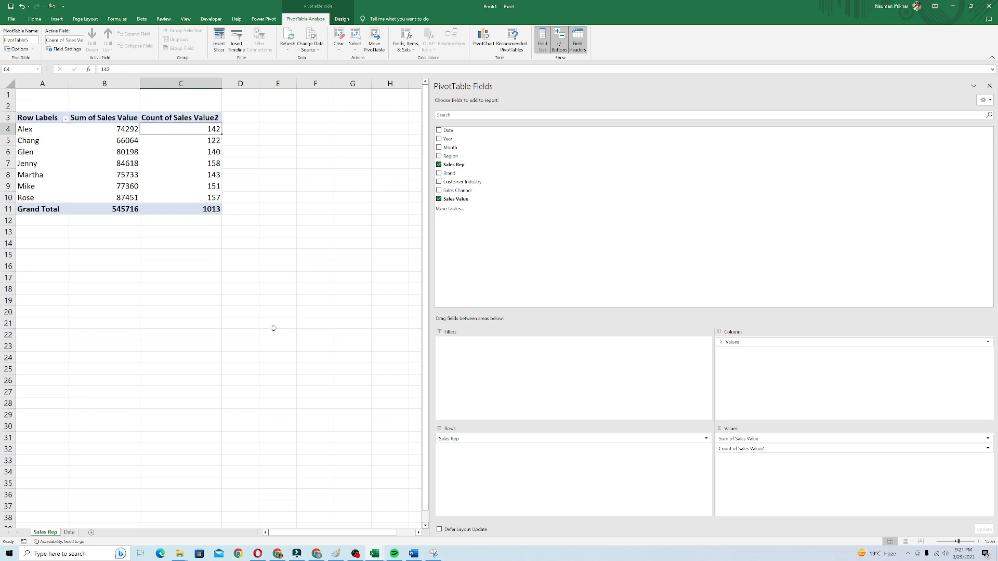
Add a worksheet named Dashboard and move the Data sheet in front of Sales Rep.
click(91, 533)
drag(92, 533, 40, 533)
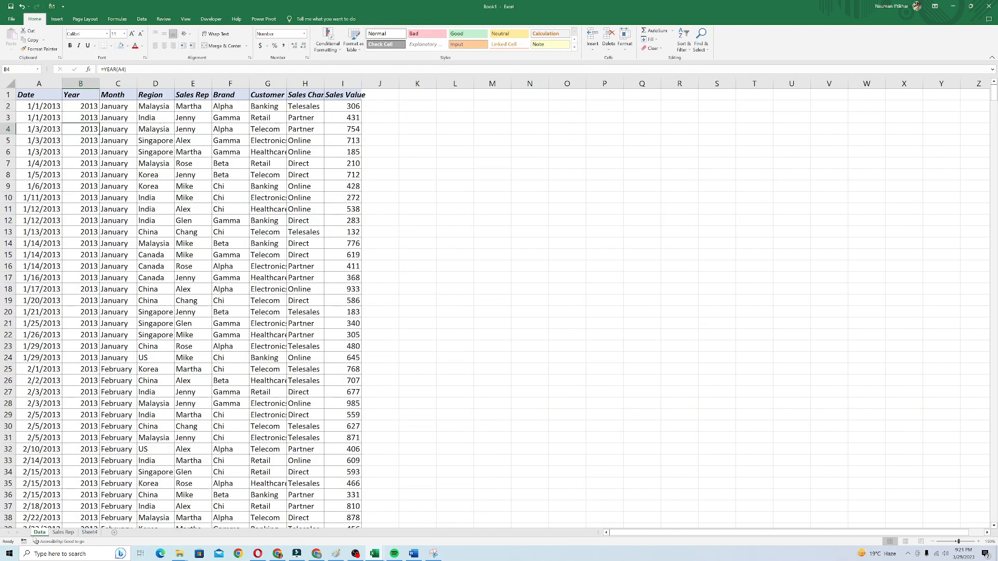
double_click(88, 534)
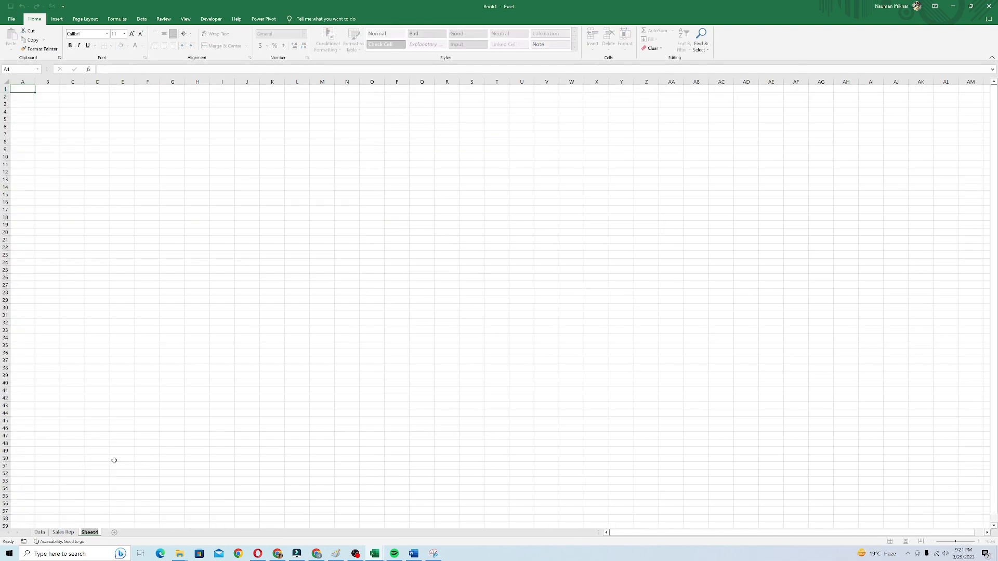
text(Dashboard)
key(Return)
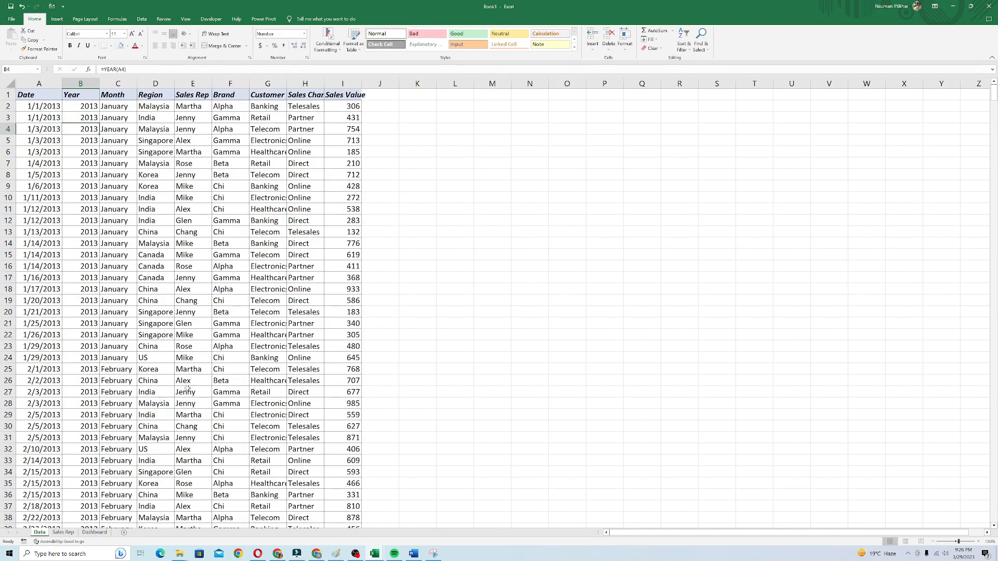
Insert a second pivot table from the Data sheet's sales records on its own new worksheet.
click(128, 201)
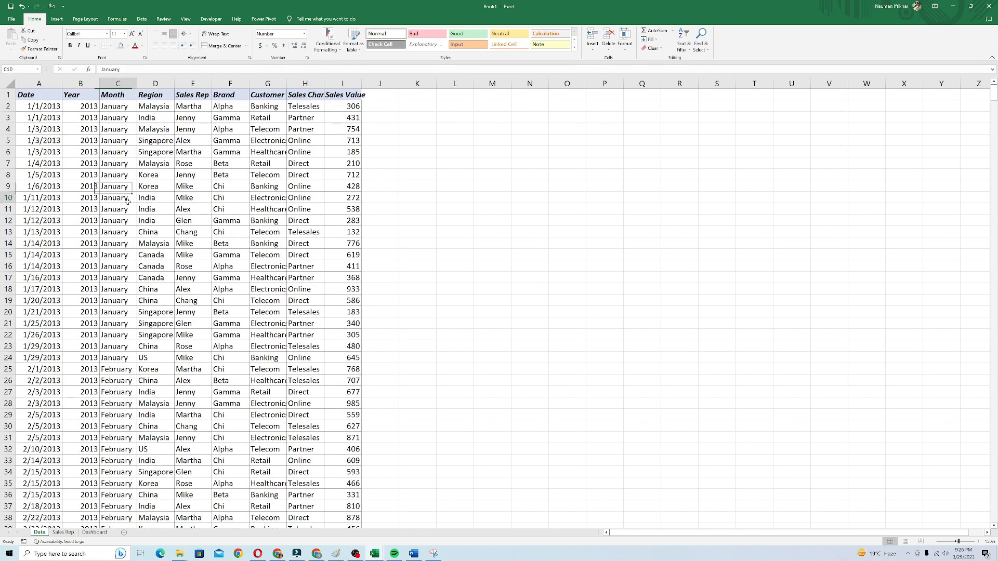
click(57, 19)
click(7, 37)
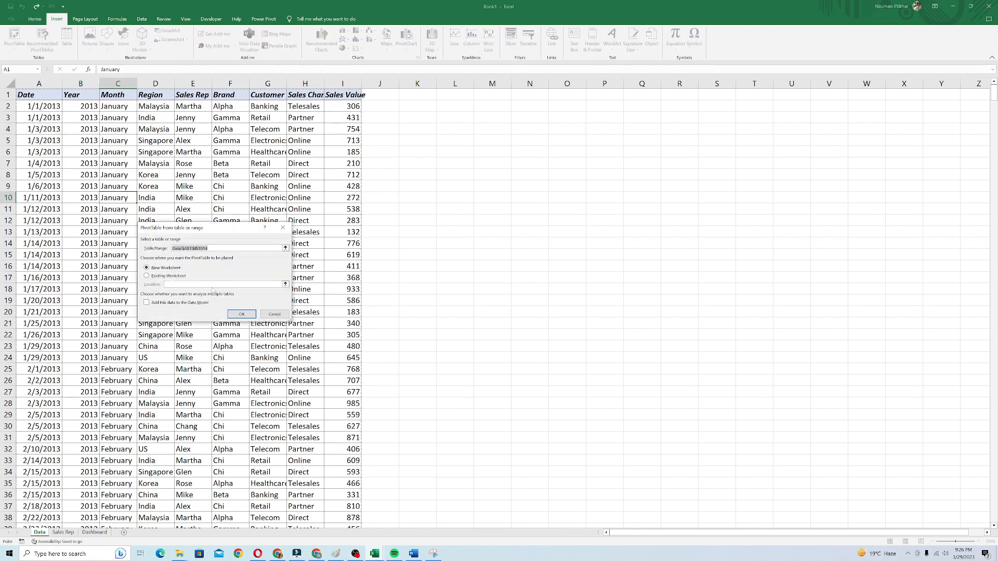
click(241, 315)
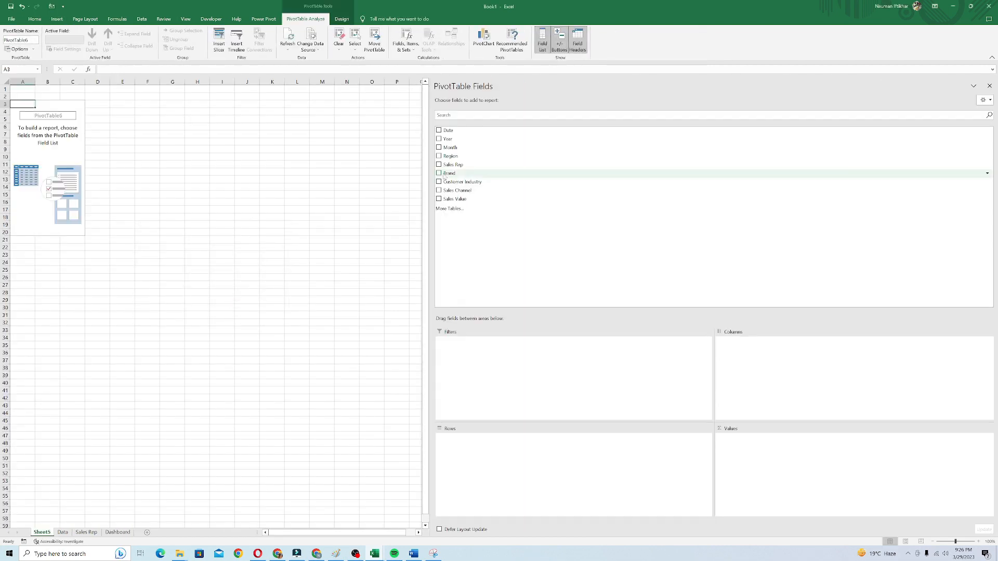
Add Region as the new pivot table's rows and Sales Value as its summed values.
click(439, 157)
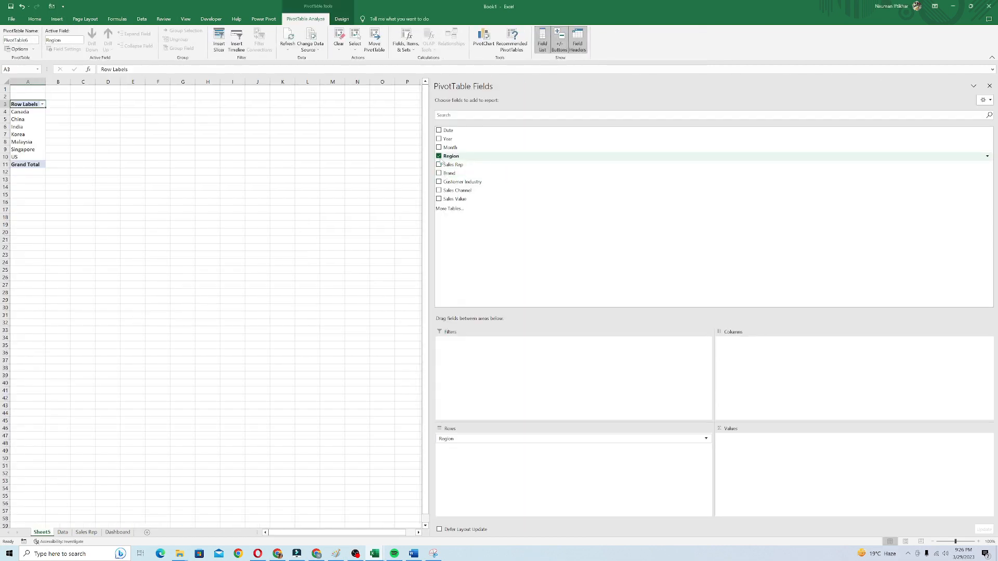
click(439, 199)
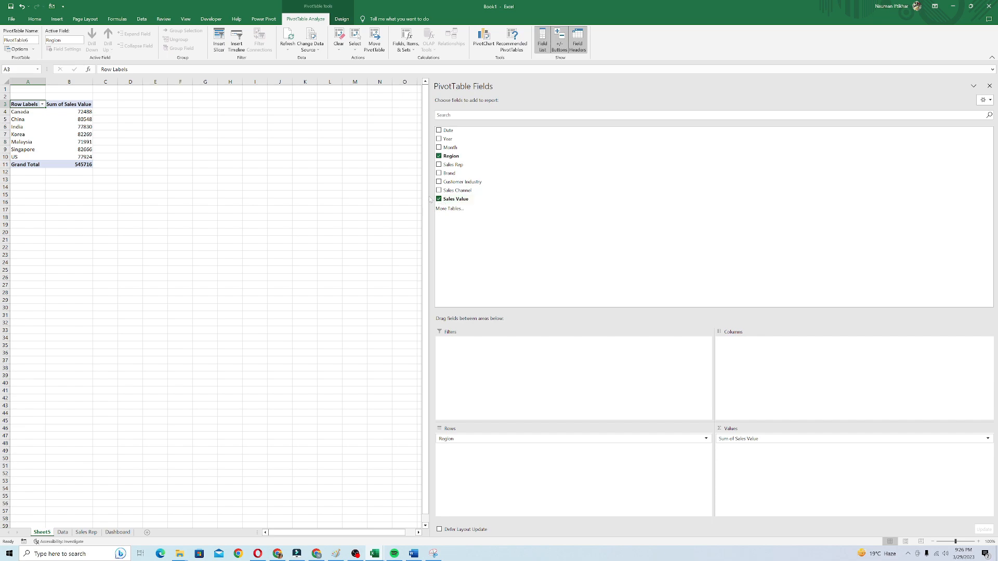
click(979, 542)
click(978, 542)
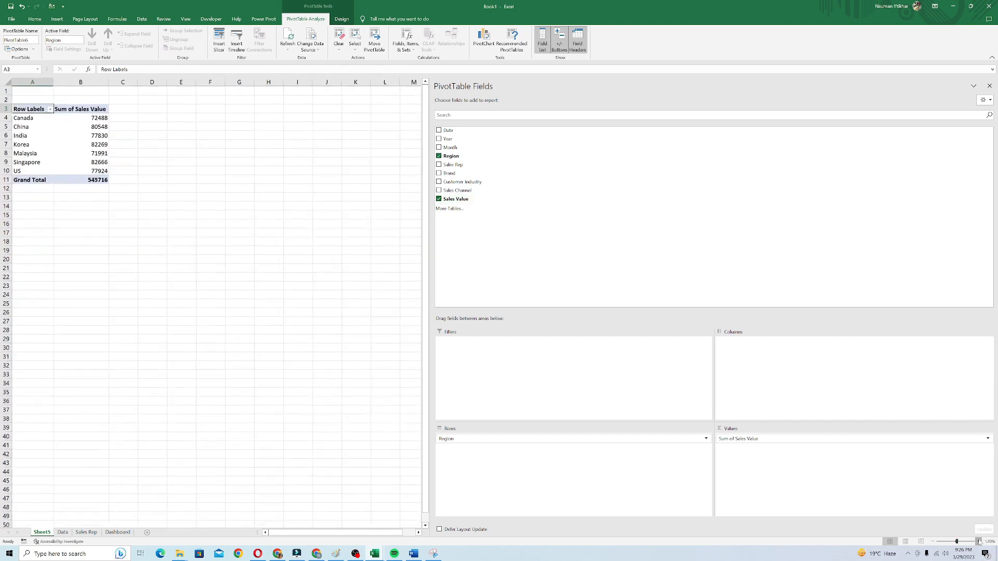
click(979, 542)
click(979, 542)
click(978, 542)
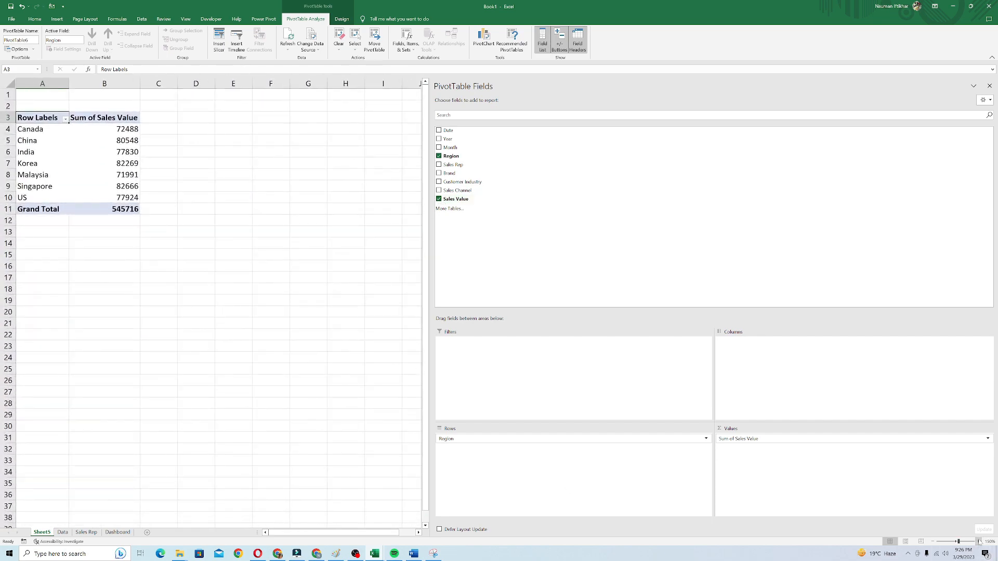
Rename the worksheet holding the region pivot table as Region.
right_click(44, 532)
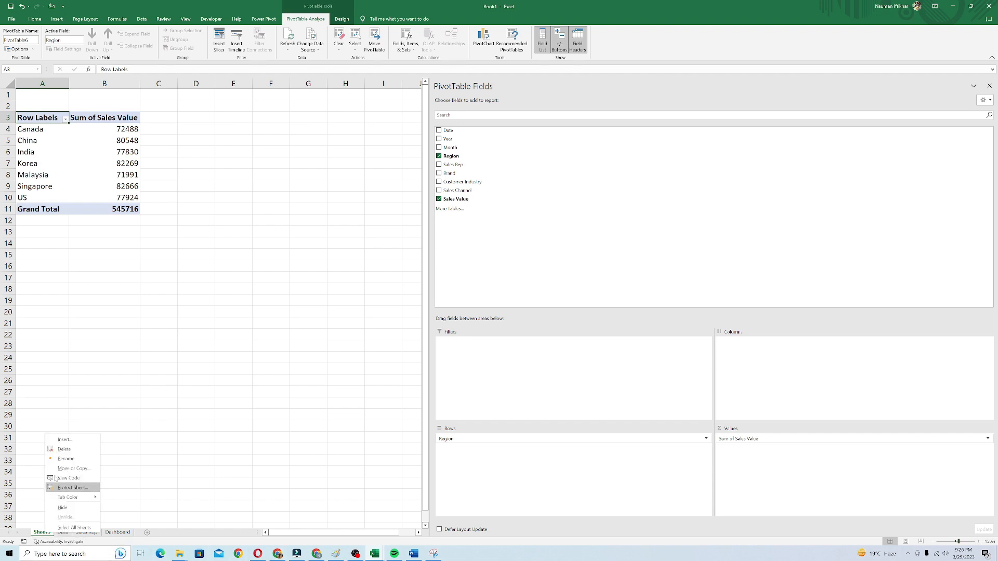
click(65, 458)
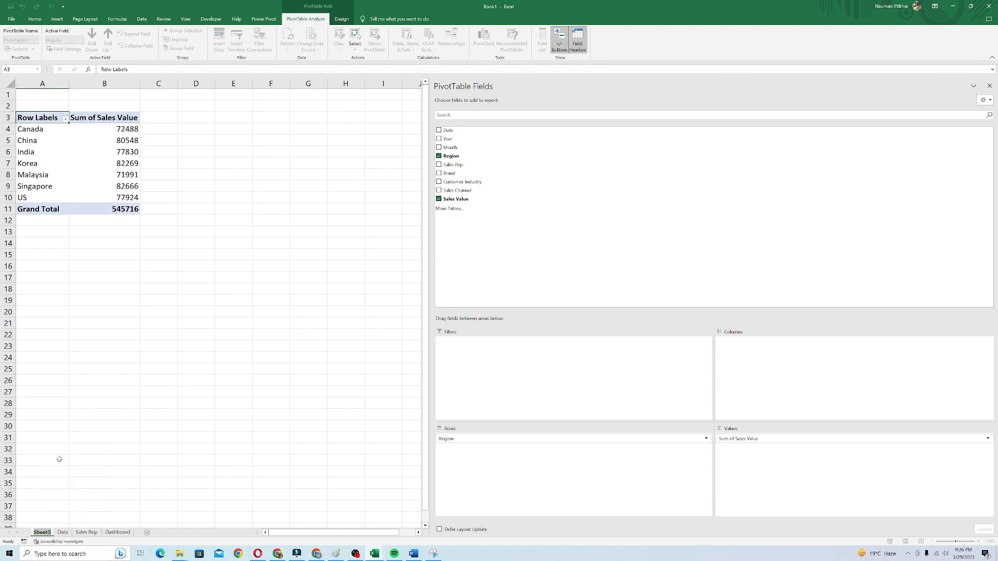
text(Region)
key(Return)
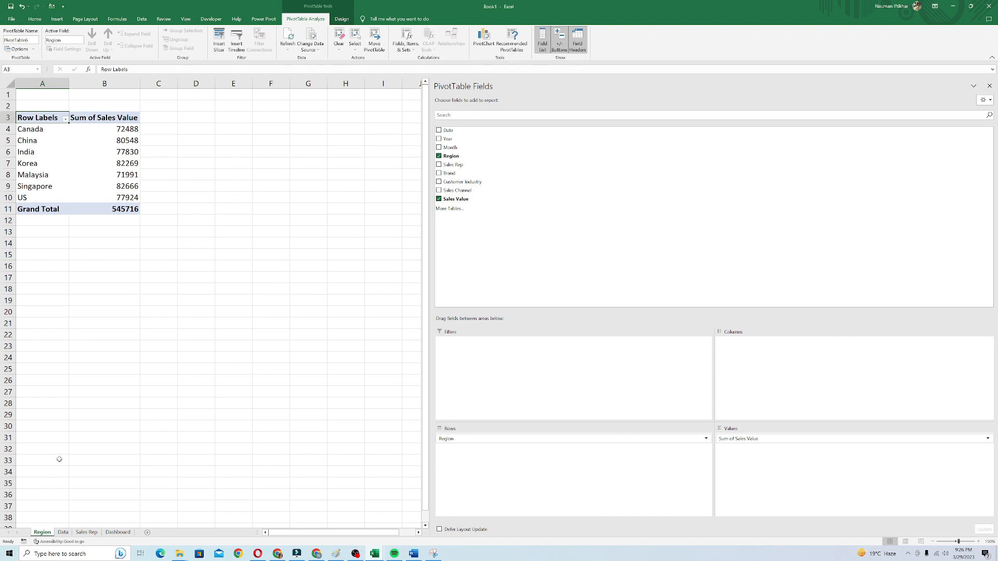
Insert a third pivot table from the Data sheet's sales records on a new worksheet.
click(63, 532)
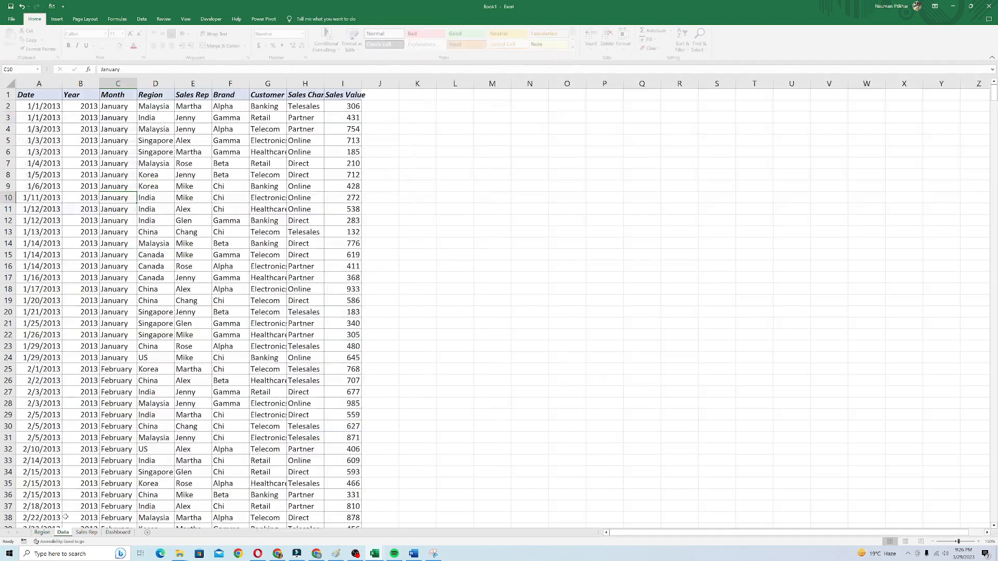
click(57, 20)
click(14, 39)
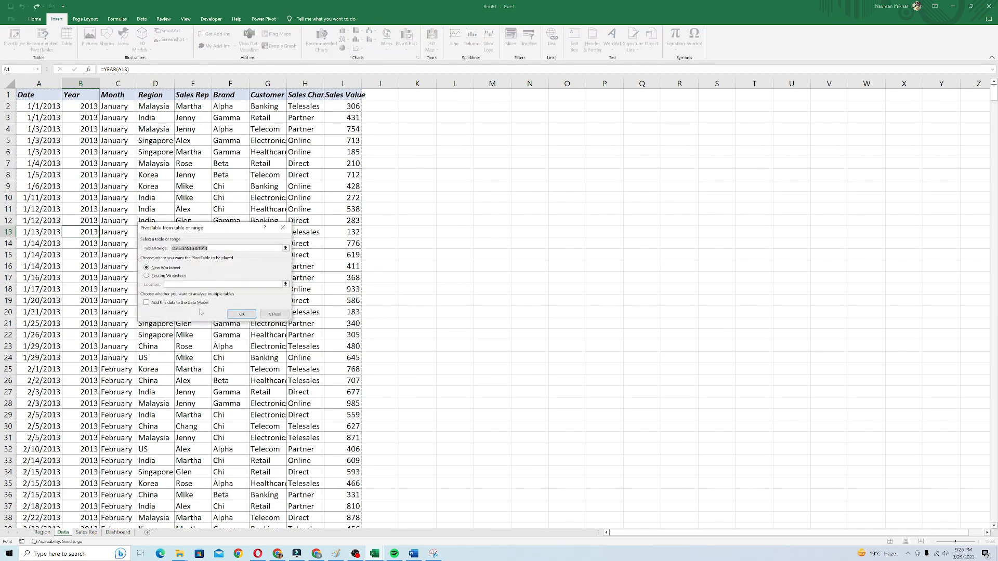
click(241, 314)
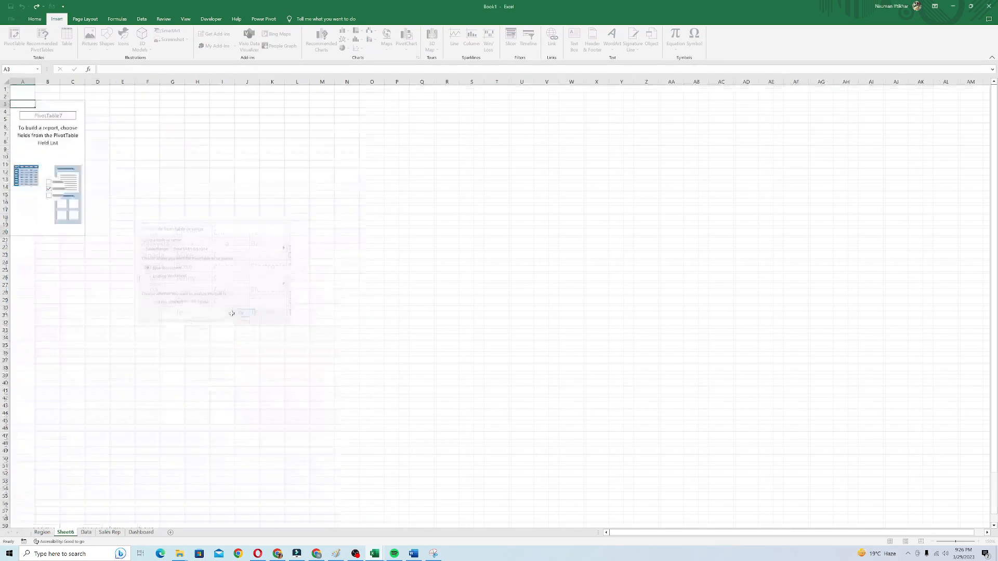
Add Brand as the third pivot table's rows and Sales Value as its summed values.
click(439, 173)
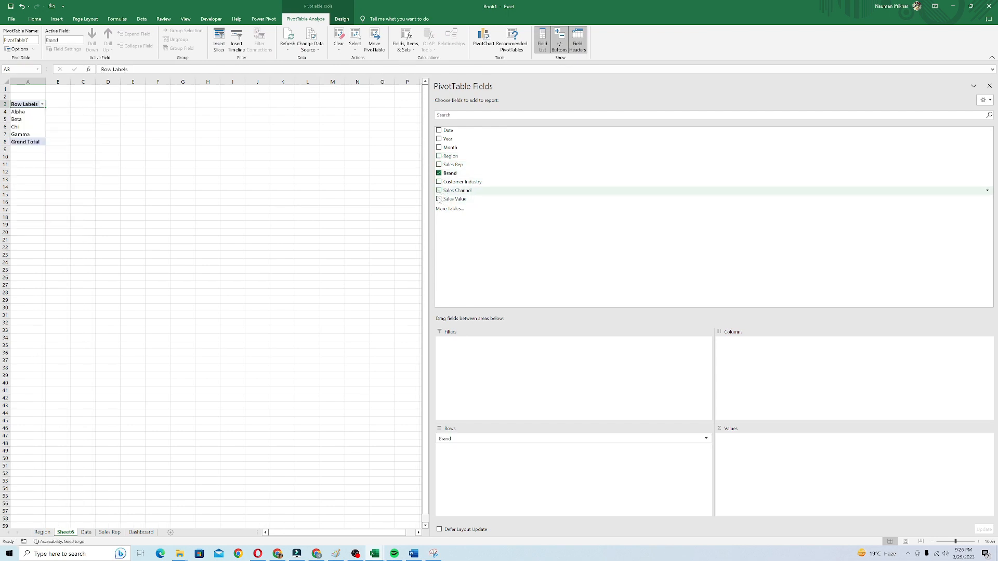
click(439, 199)
scroll(389, 411, up, 5)
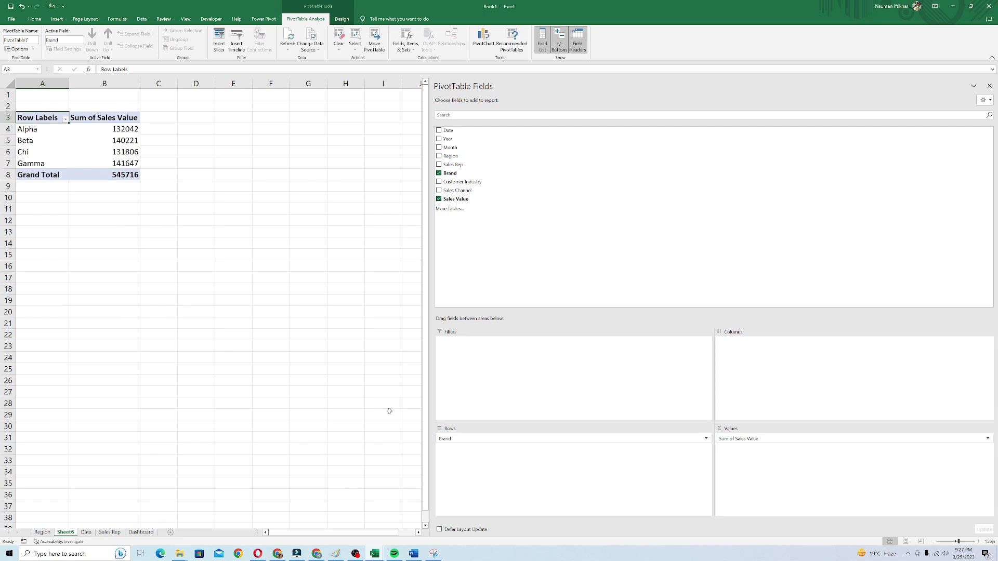
Rename the worksheet holding the brand pivot table as Brand.
right_click(66, 533)
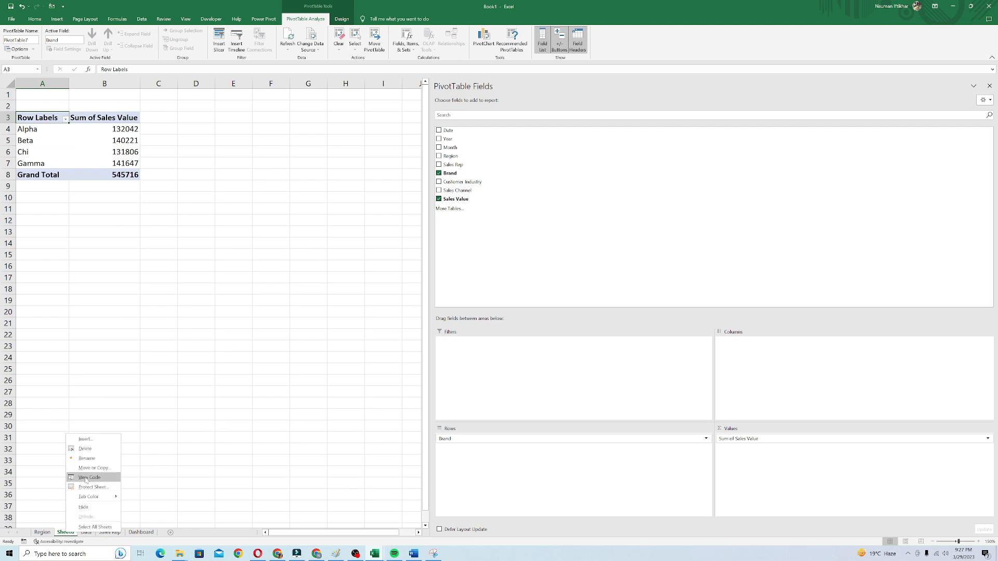
click(86, 459)
text(Brand)
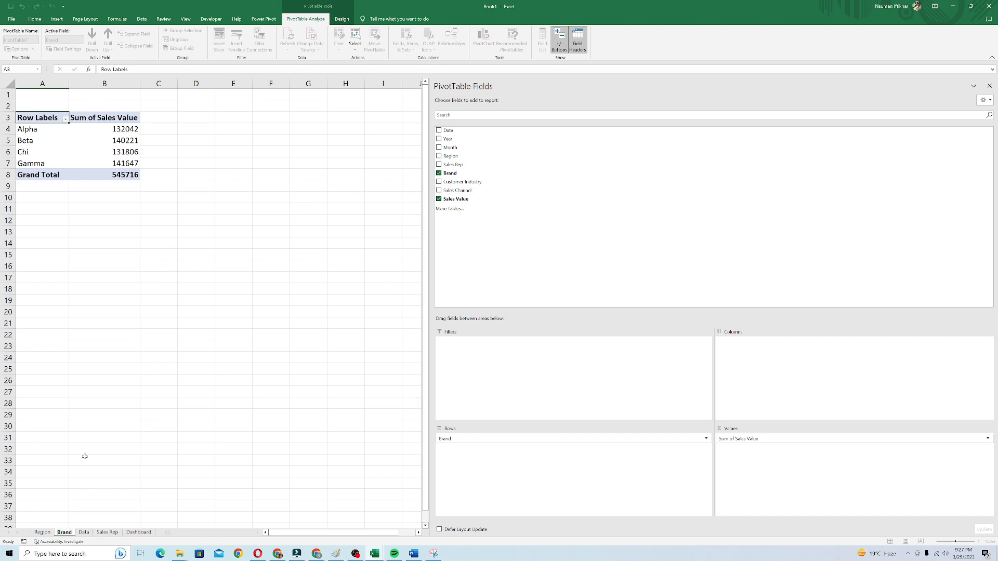
key(Return)
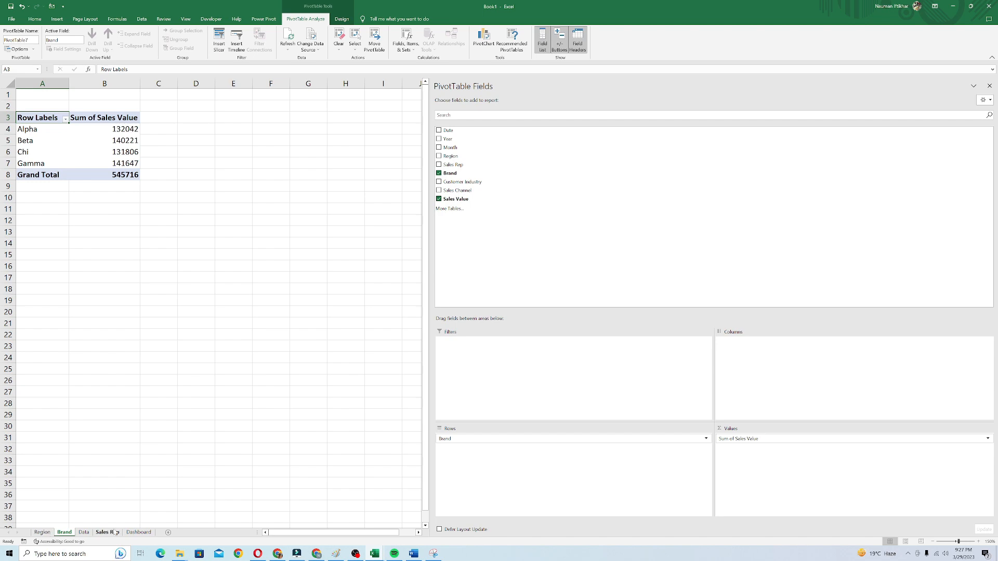
Insert a fourth pivot table from the Data sheet's sales records on another new worksheet.
click(83, 532)
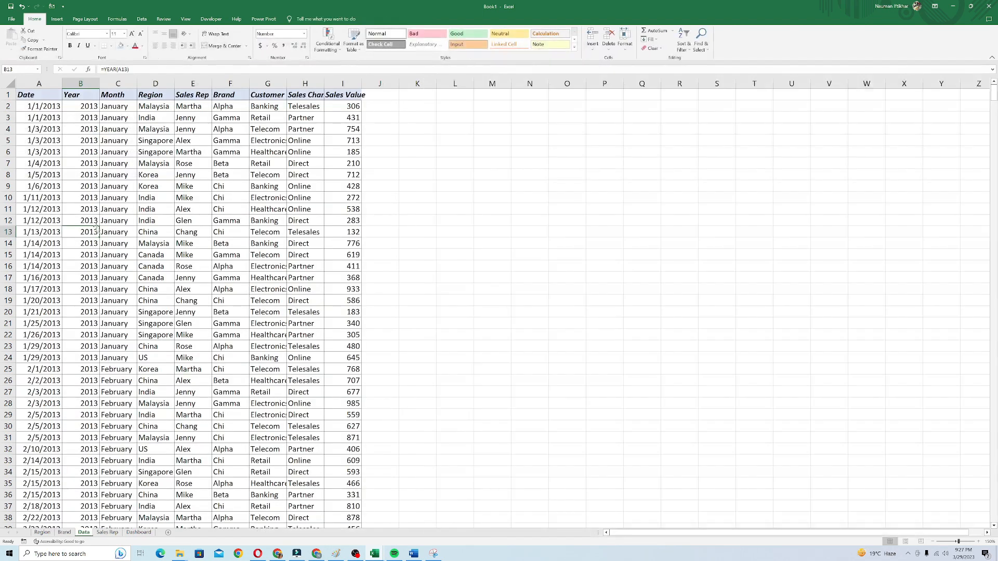
click(89, 221)
click(57, 19)
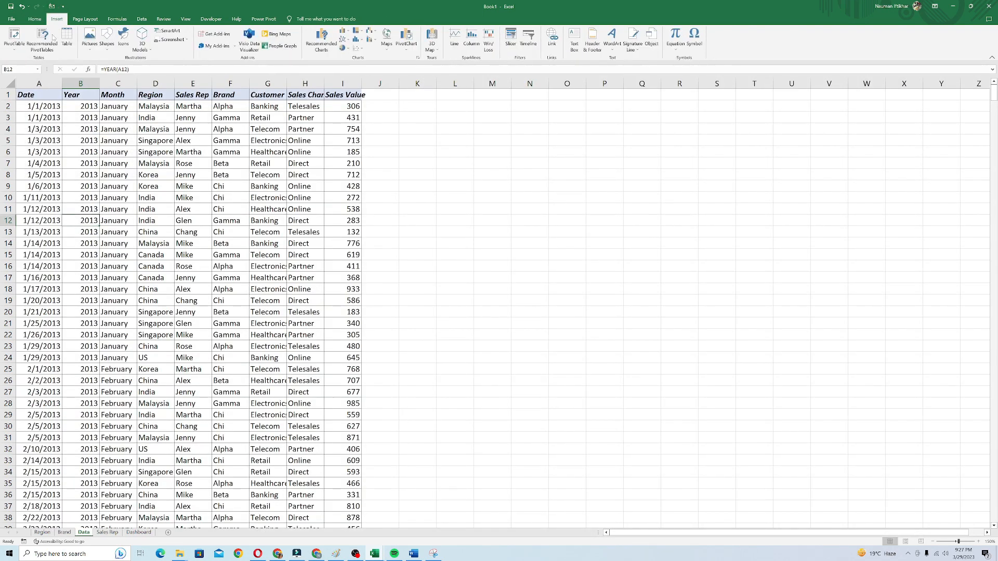
click(14, 38)
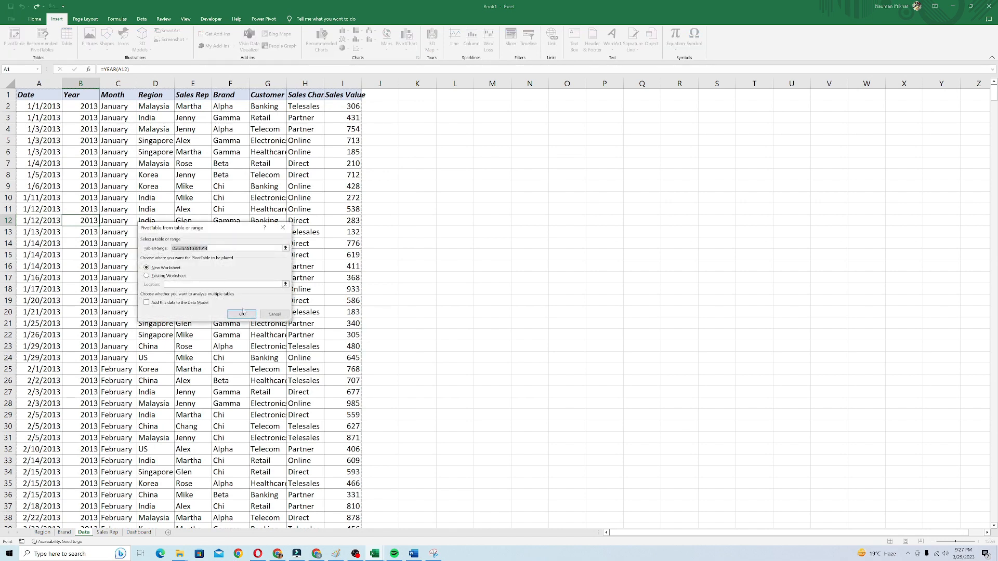
click(242, 313)
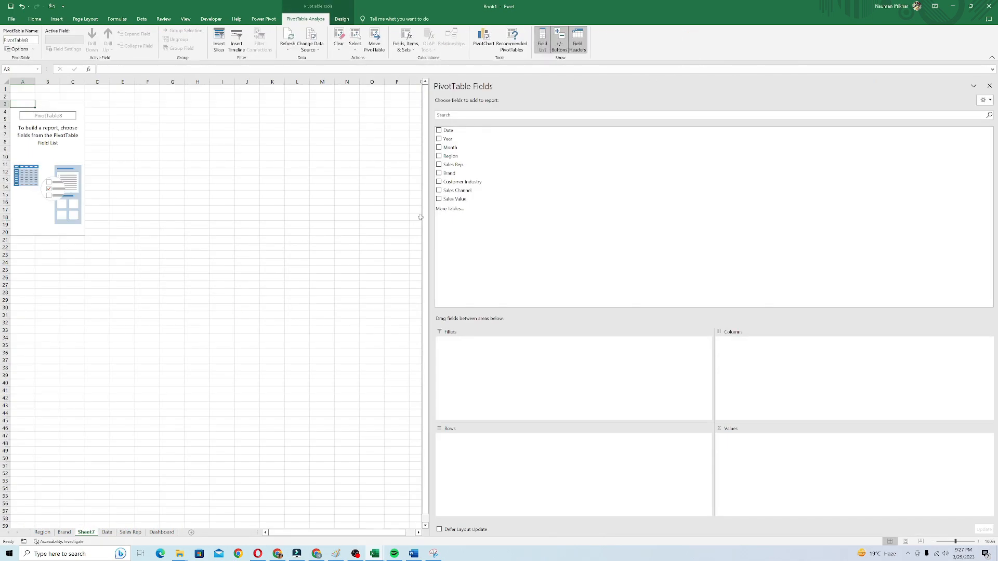
Add Customer Industry as the fourth pivot table's rows and Sales Value as its summed values.
click(439, 182)
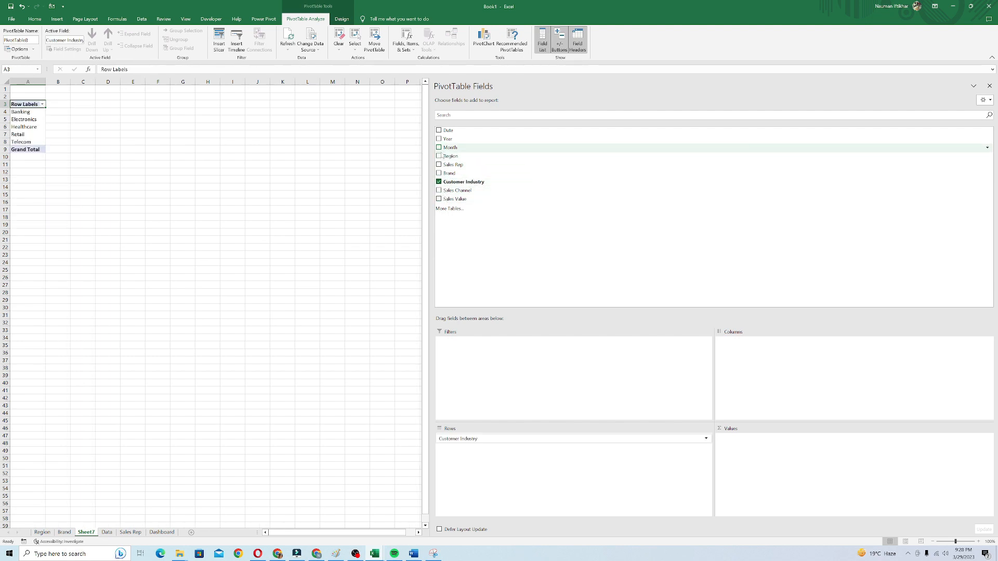
click(439, 199)
ctrl+scroll(78, 287, up, 4)
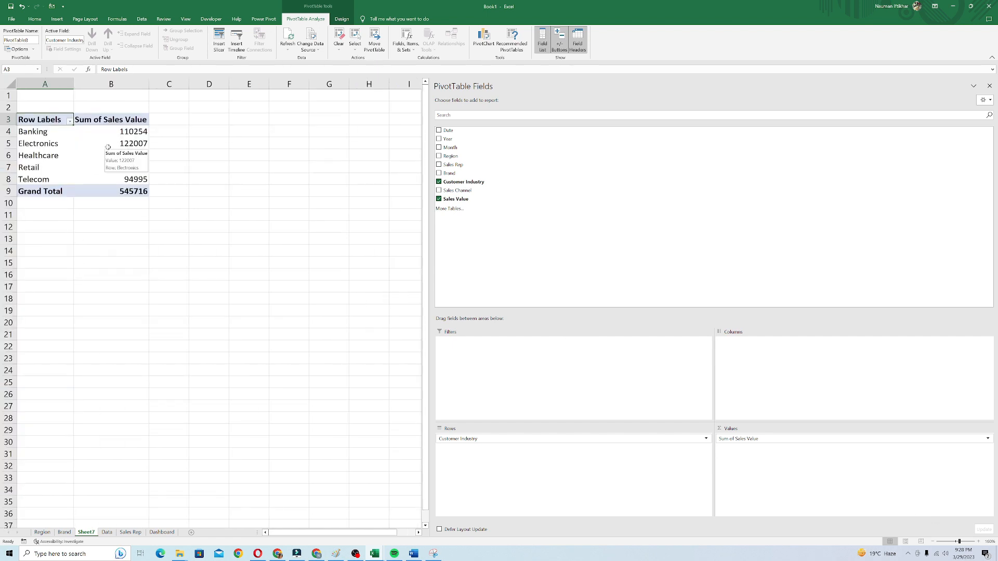
Rename the worksheet holding the customer industry pivot table as Industry.
right_click(89, 537)
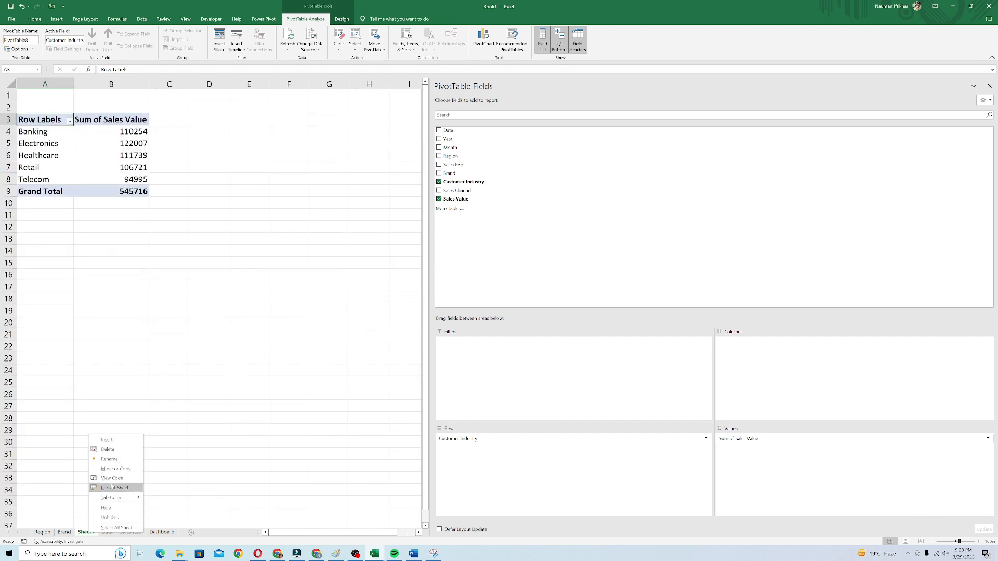
click(113, 462)
text(Industry)
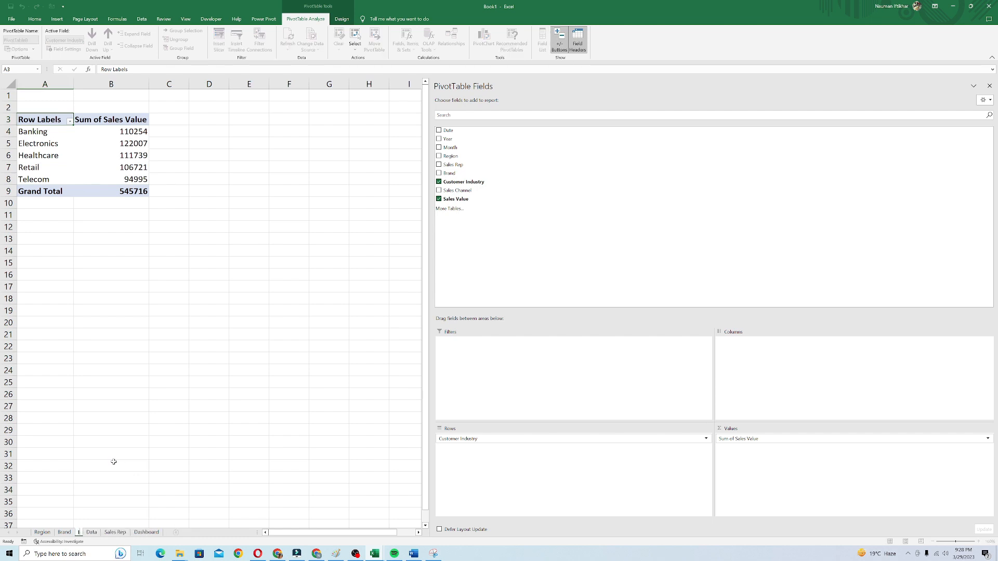
key(Return)
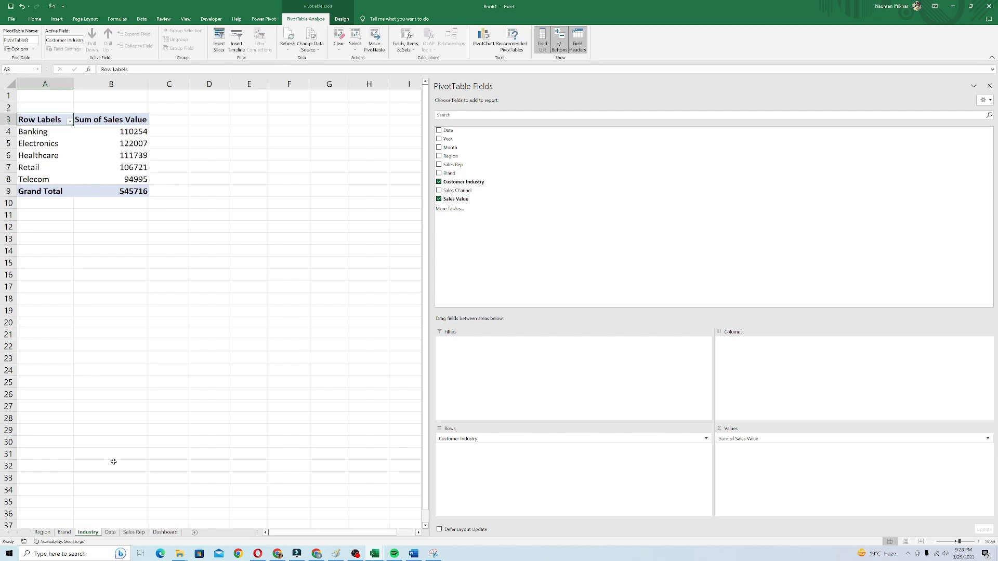
Examine the slicers and charts of the finished Pivot-Table-Dashboard workbook, and return to the pivot sheets in Book1.
click(164, 533)
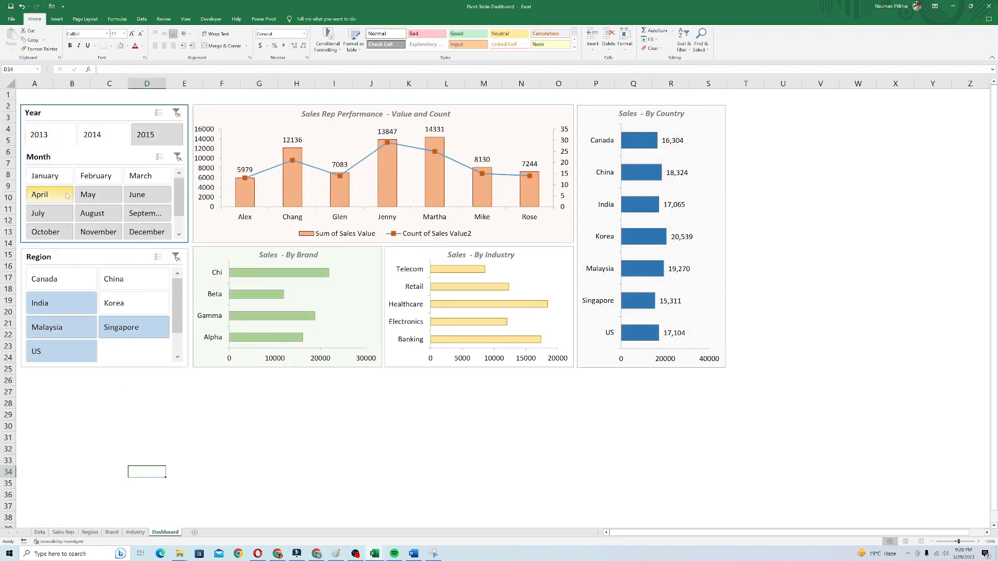
click(952, 7)
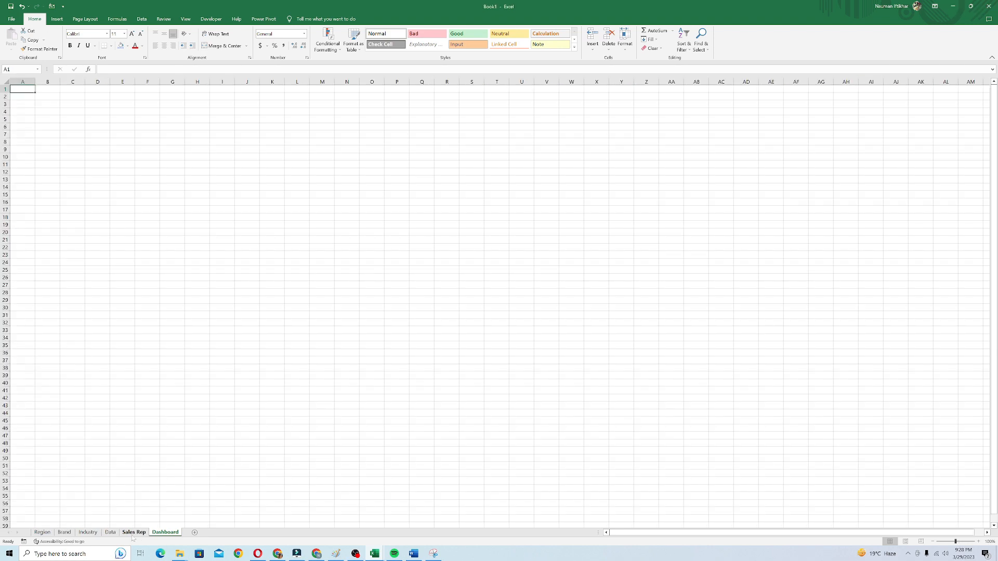
click(133, 533)
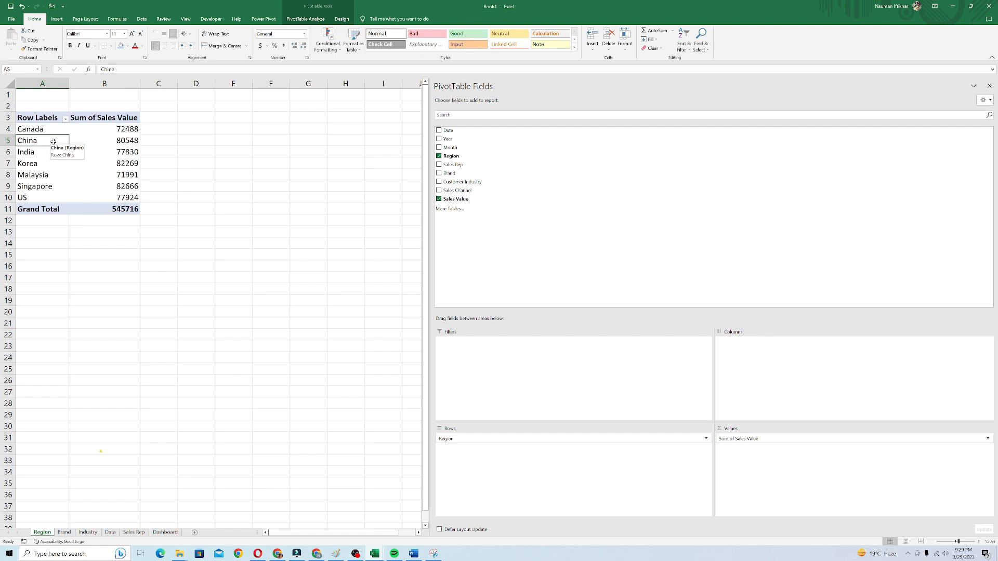
Insert a Year slicer for the pivot table on the Region sheet and place it below the table.
click(56, 18)
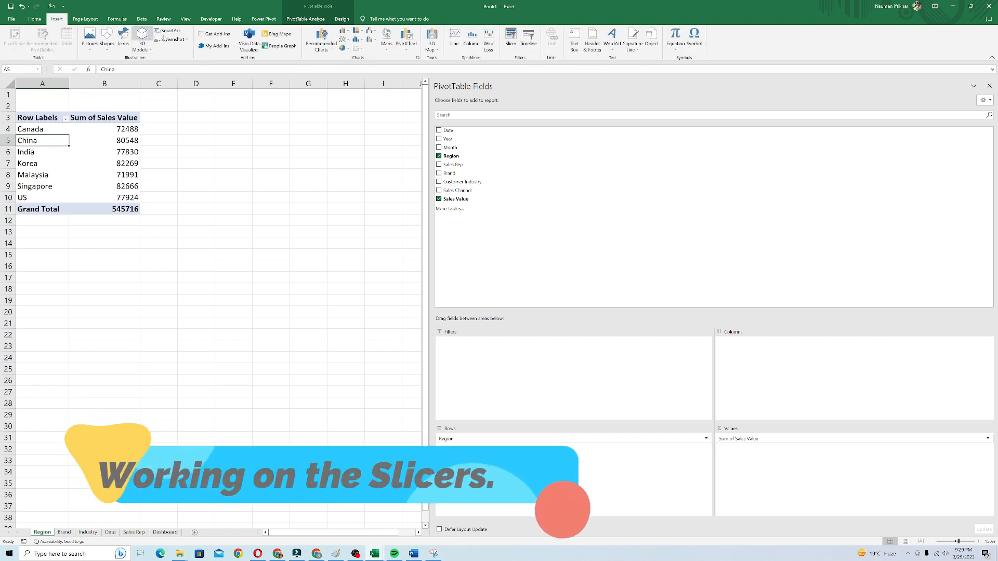
click(511, 37)
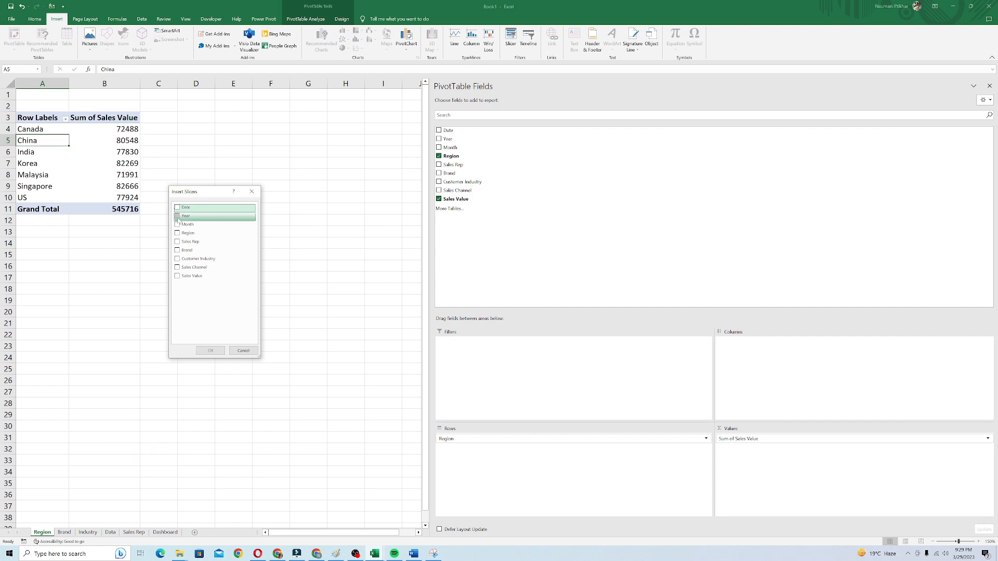
click(177, 216)
click(210, 351)
drag(162, 266, 59, 269)
Filter the region pivot table with the Year slicer by 2013, 2014 and 2015 in turn.
click(62, 287)
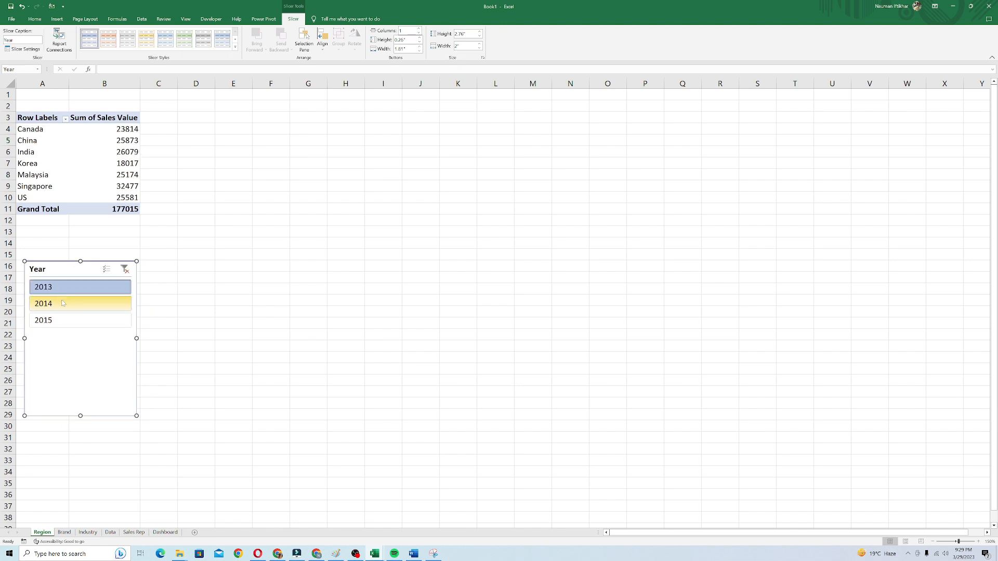
click(63, 303)
click(62, 320)
Insert Month and Region slicers for the pivot table on the Region sheet.
click(47, 151)
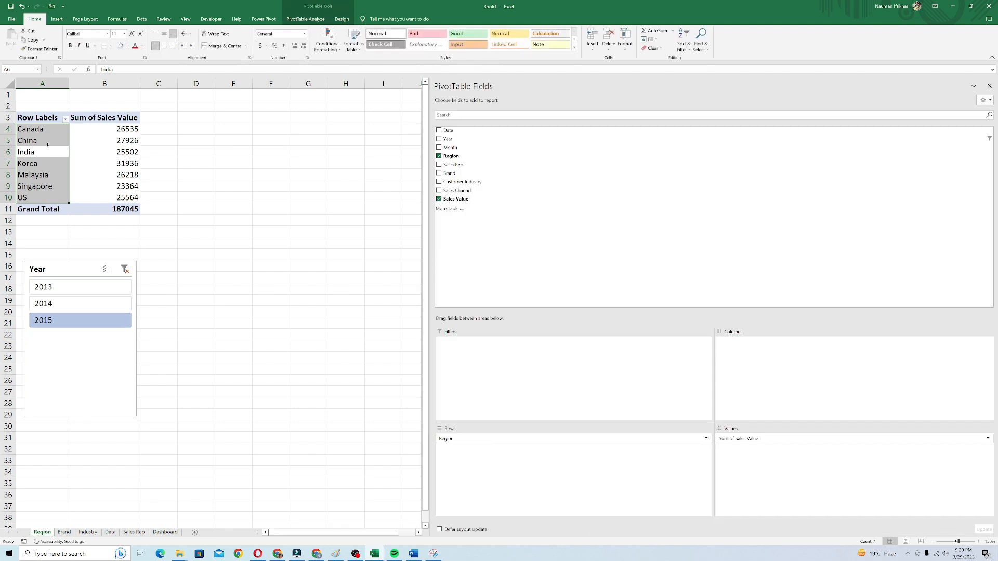
click(52, 131)
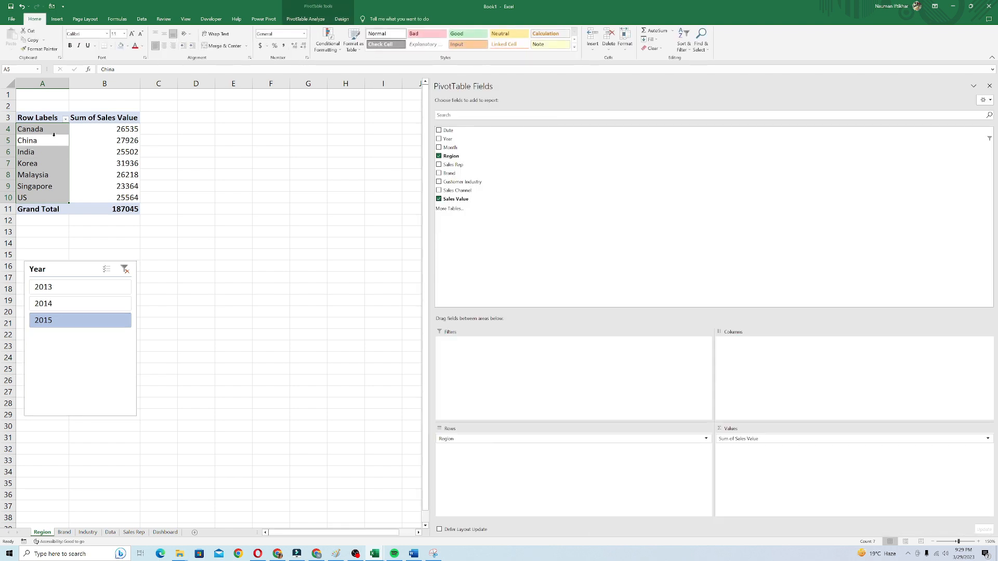
click(57, 19)
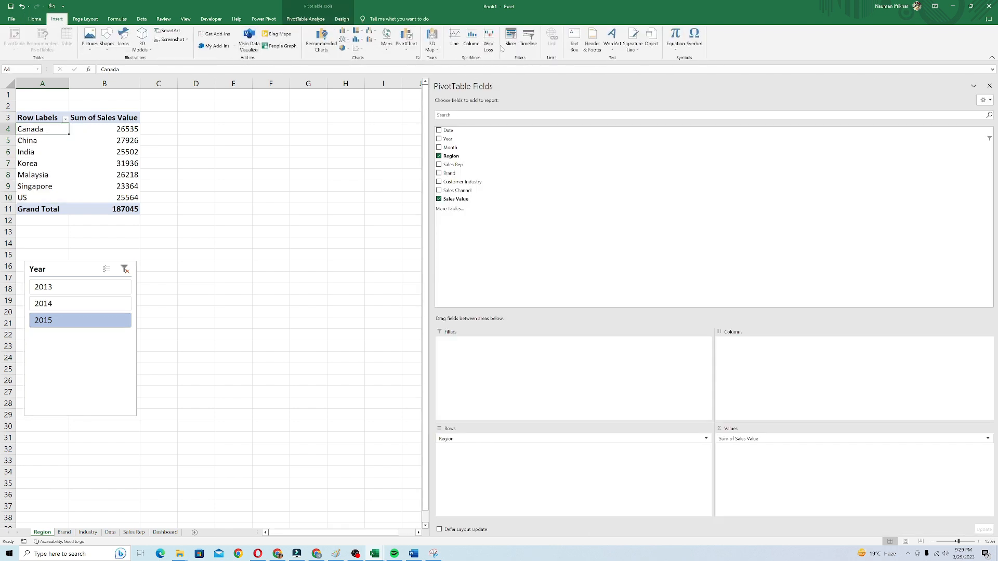
click(511, 39)
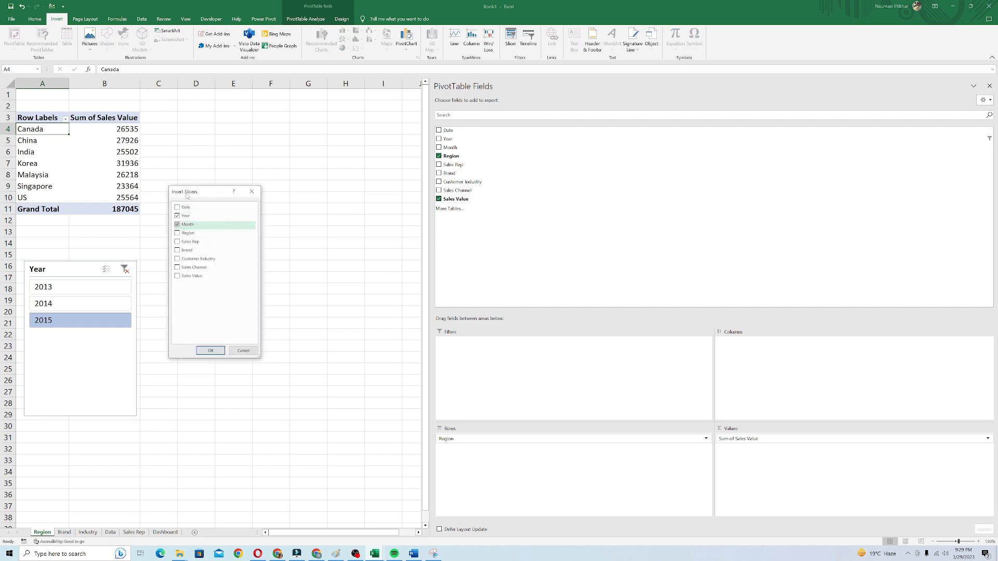
click(177, 233)
click(210, 350)
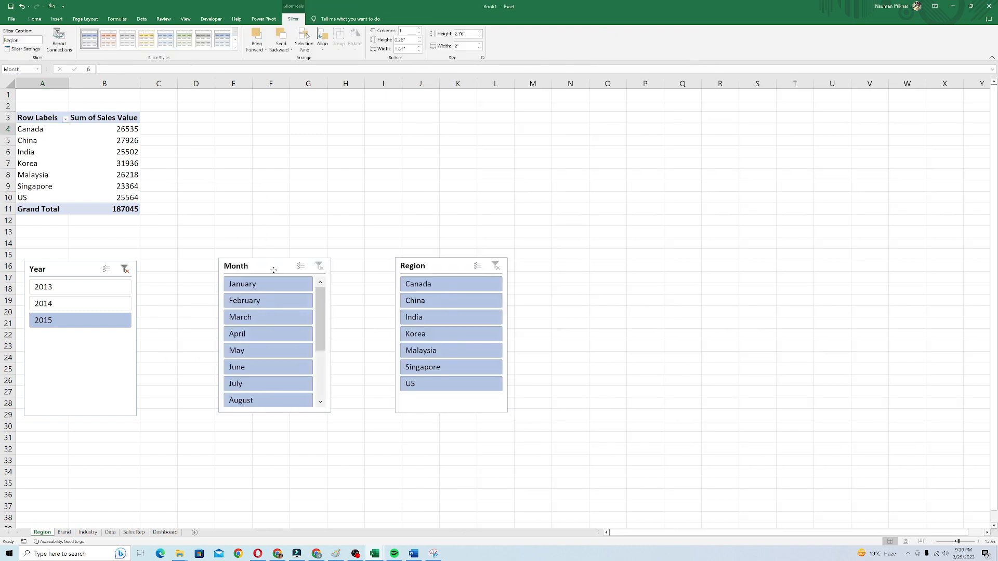
Filter the region pivot table by January in the Month slicer and Canada in the Region slicer.
click(273, 270)
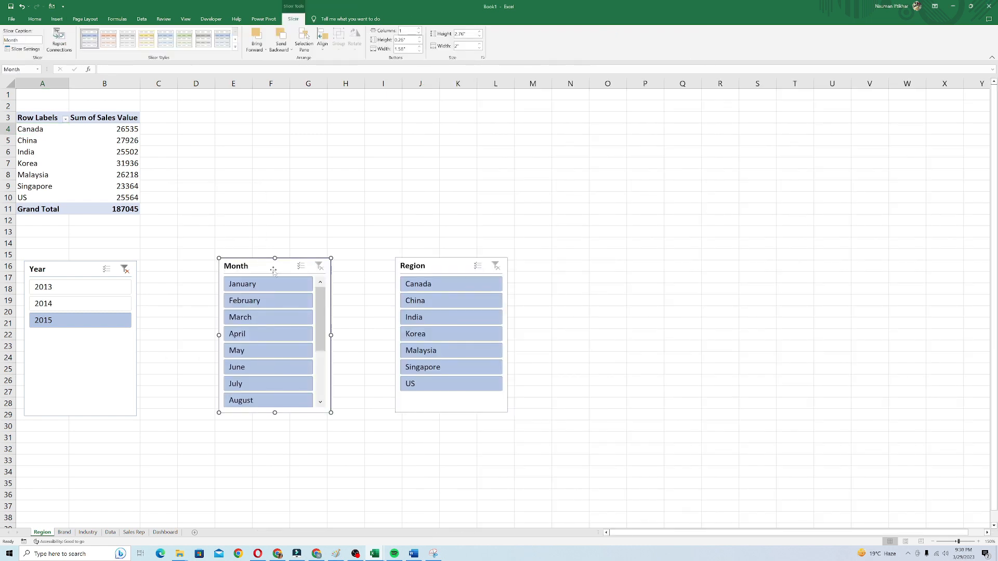
click(264, 285)
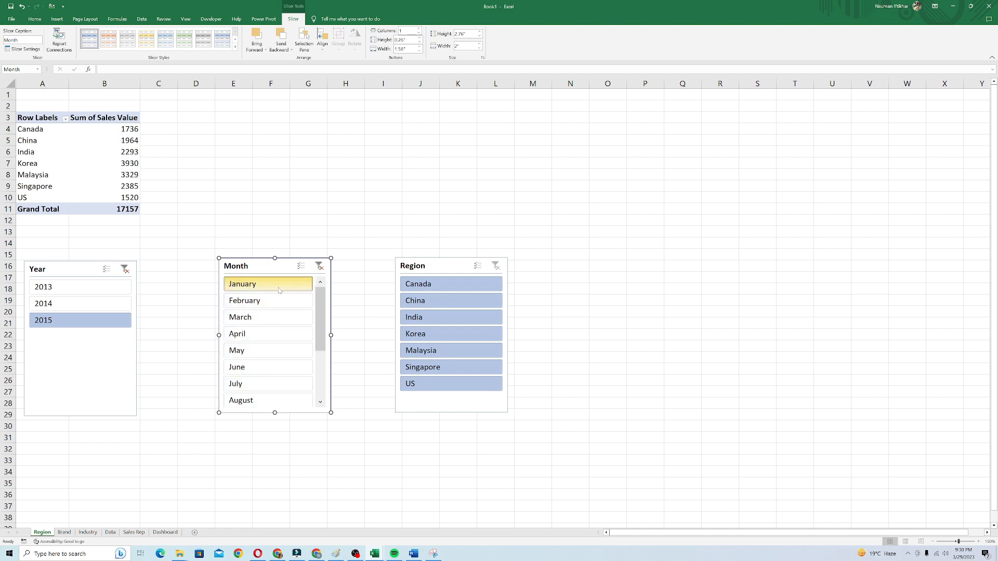
click(418, 290)
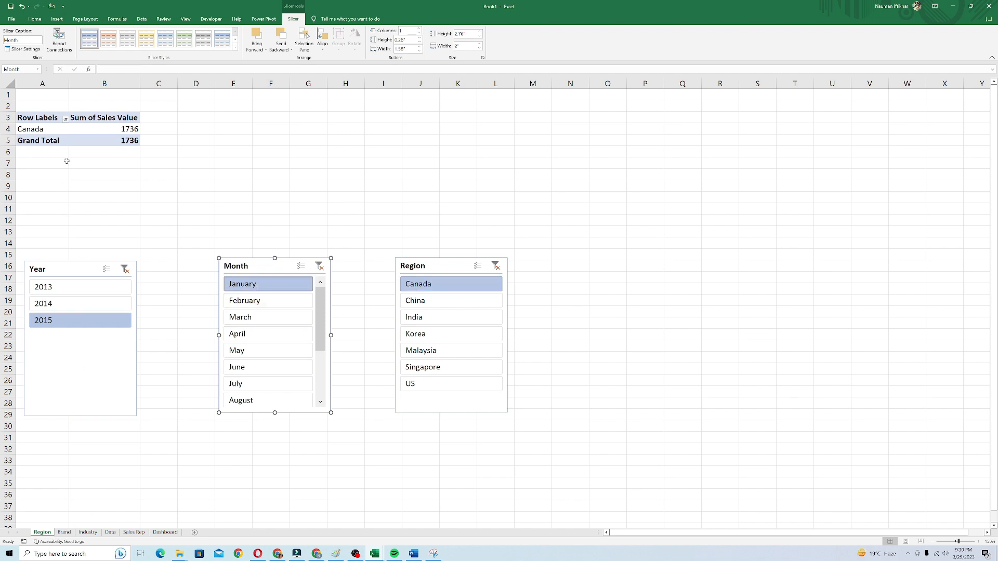
Check whether the Brand, Industry and Sales Rep pivot tables follow the slicer filters, and return to the Region sheet.
click(64, 532)
click(88, 532)
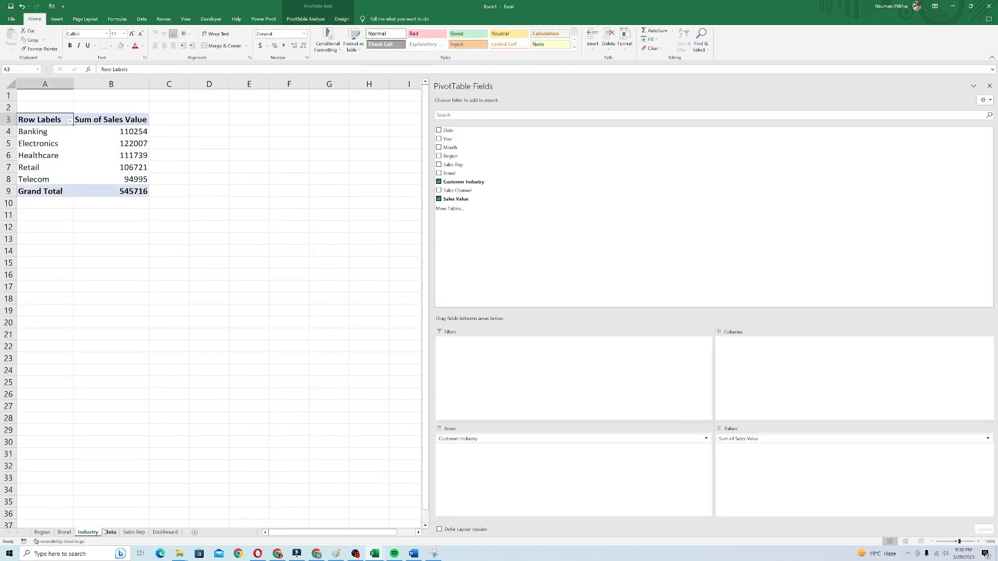
click(133, 532)
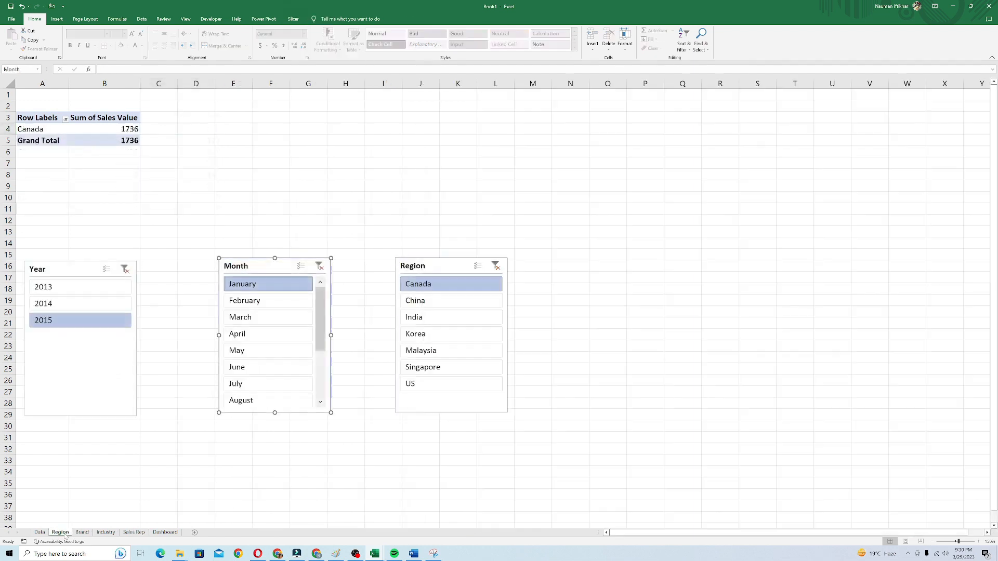
click(60, 533)
Filter the region pivot table by February, March and April in turn, comparing the Brand pivot table in between.
click(242, 301)
click(82, 532)
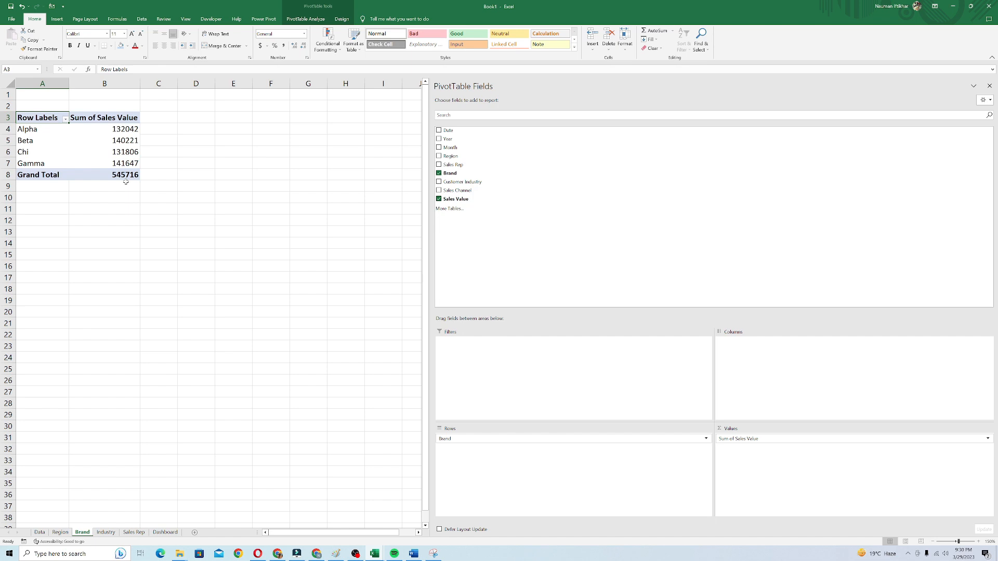
click(60, 533)
click(242, 317)
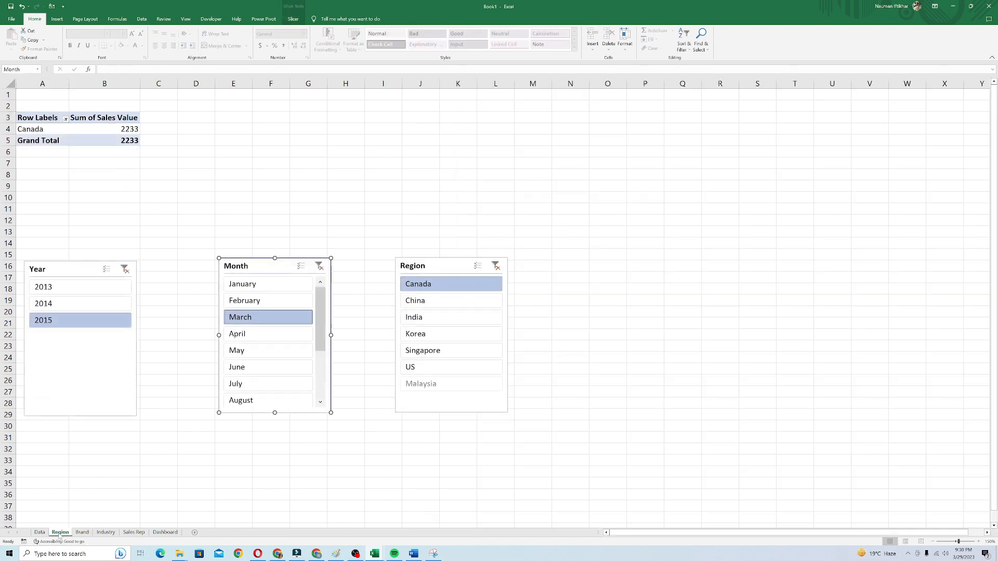
click(276, 333)
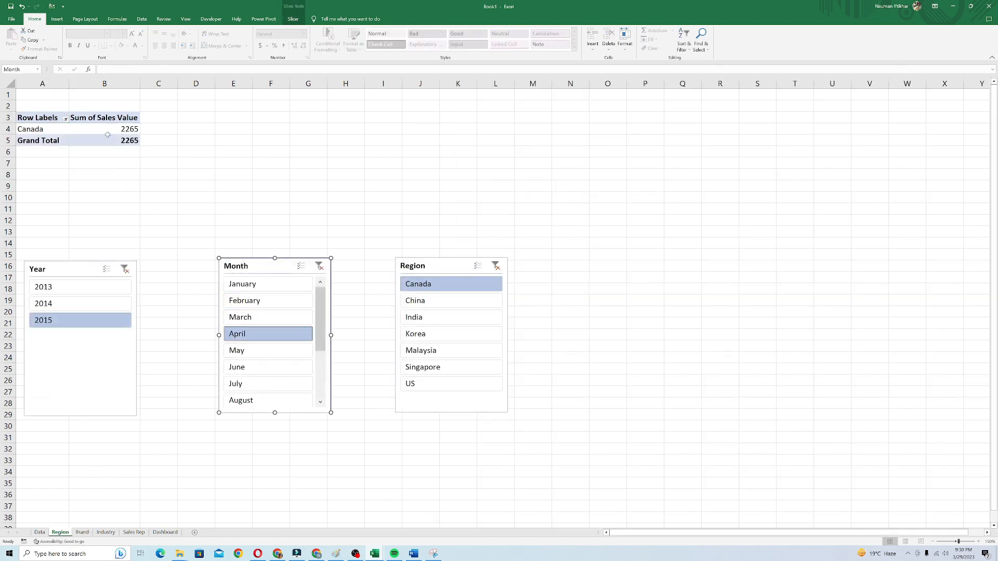
Compare the Brand and Sales Rep pivot tables with the April filter and go back to the Region sheet.
click(87, 531)
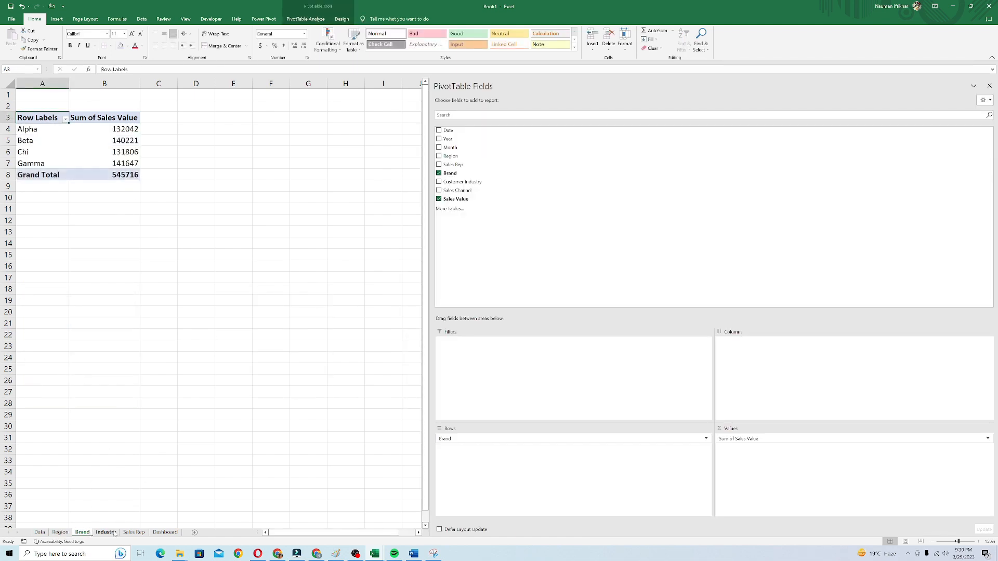
click(133, 532)
click(60, 533)
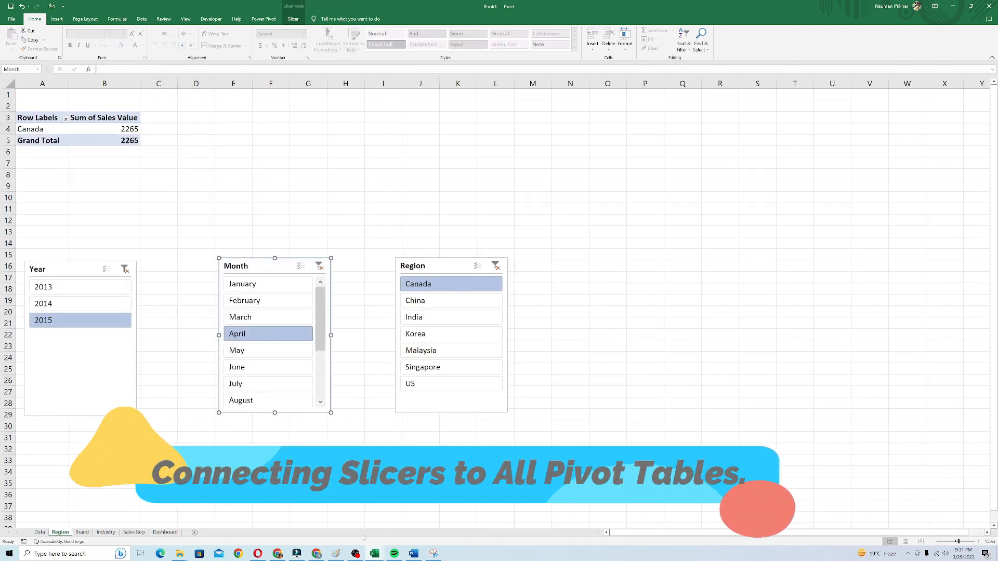
Connect the Year slicer to the pivot tables on the Brand, Industry and Sales Rep sheets as well.
mouse_move(382, 558)
click(76, 358)
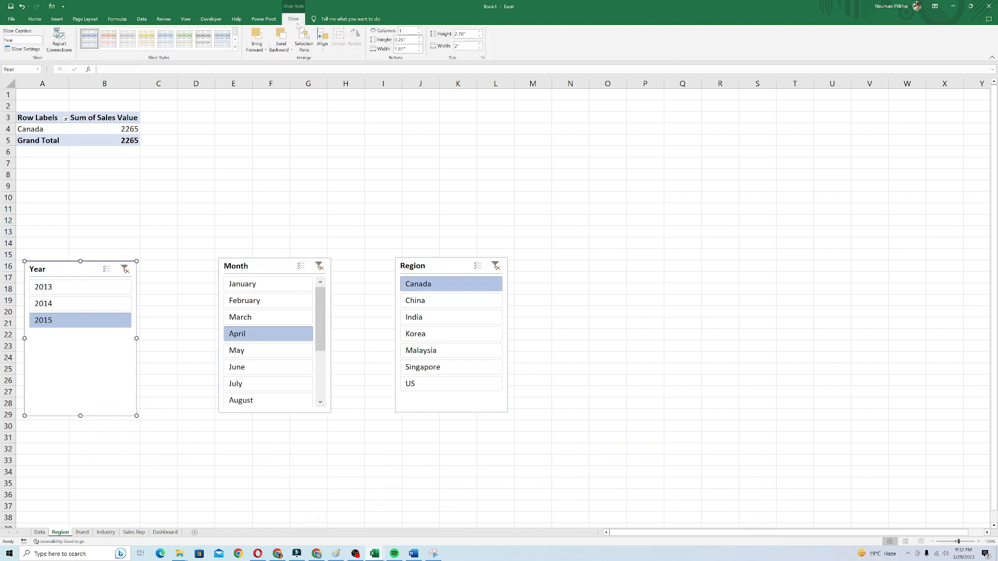
click(59, 40)
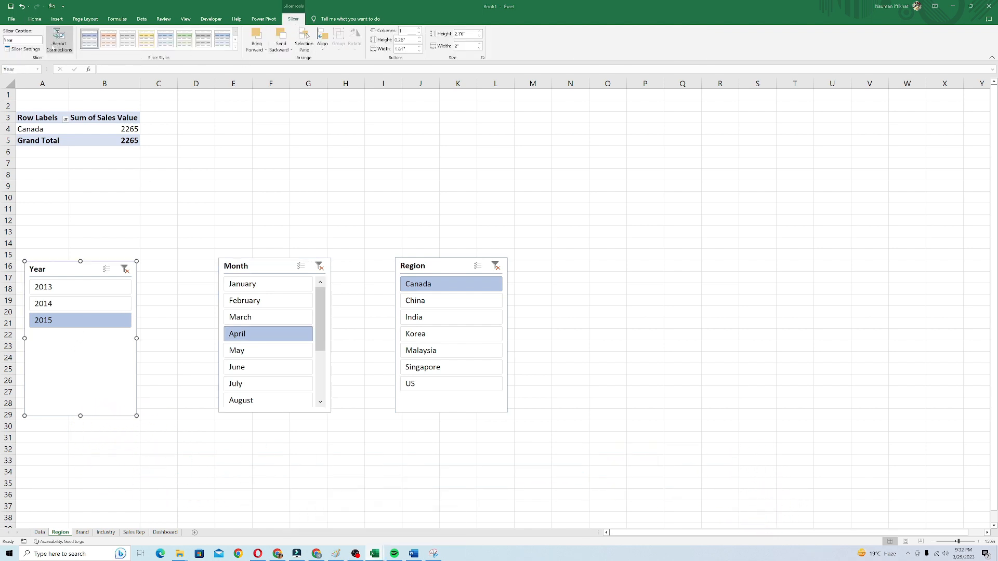
click(150, 268)
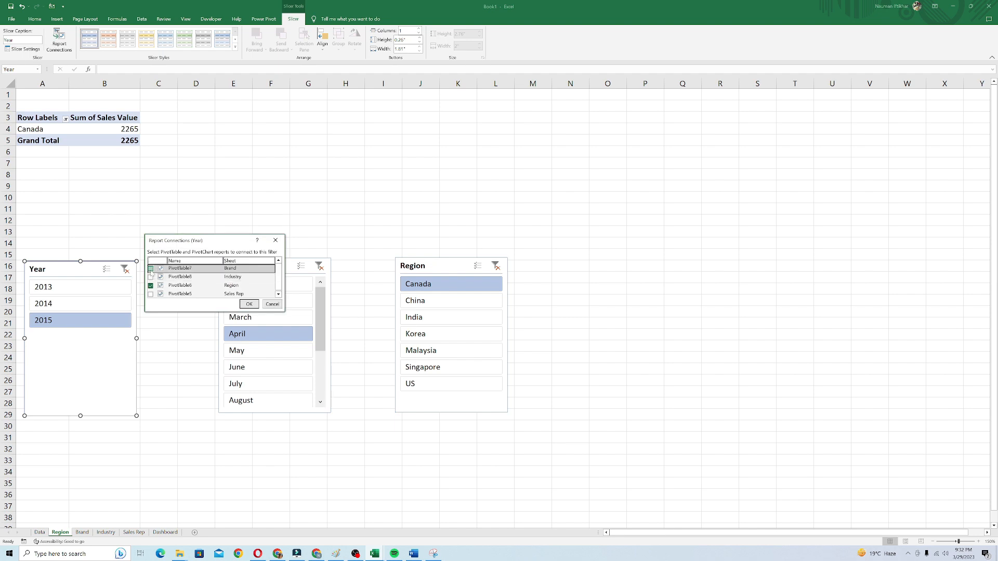
click(150, 277)
click(151, 294)
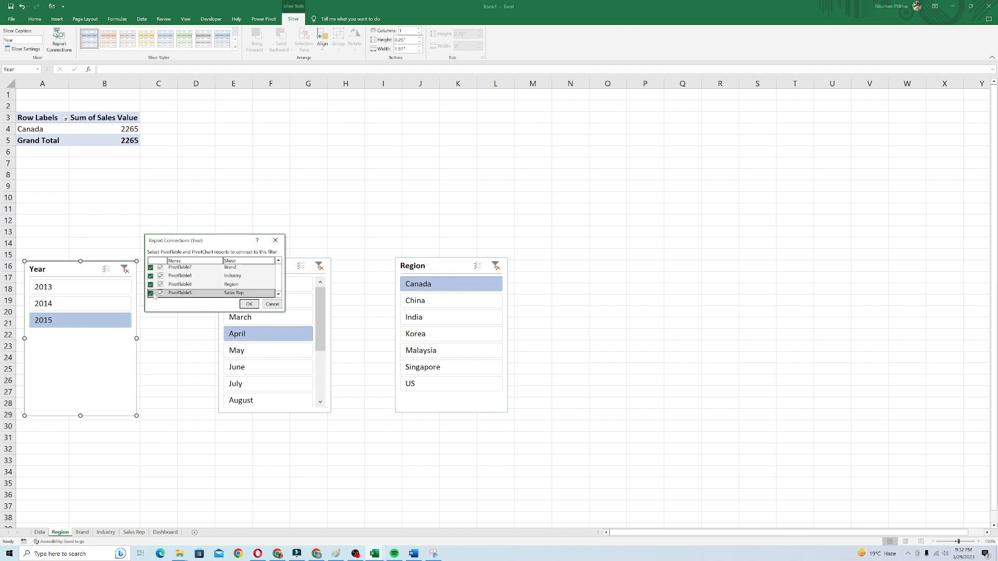
click(249, 305)
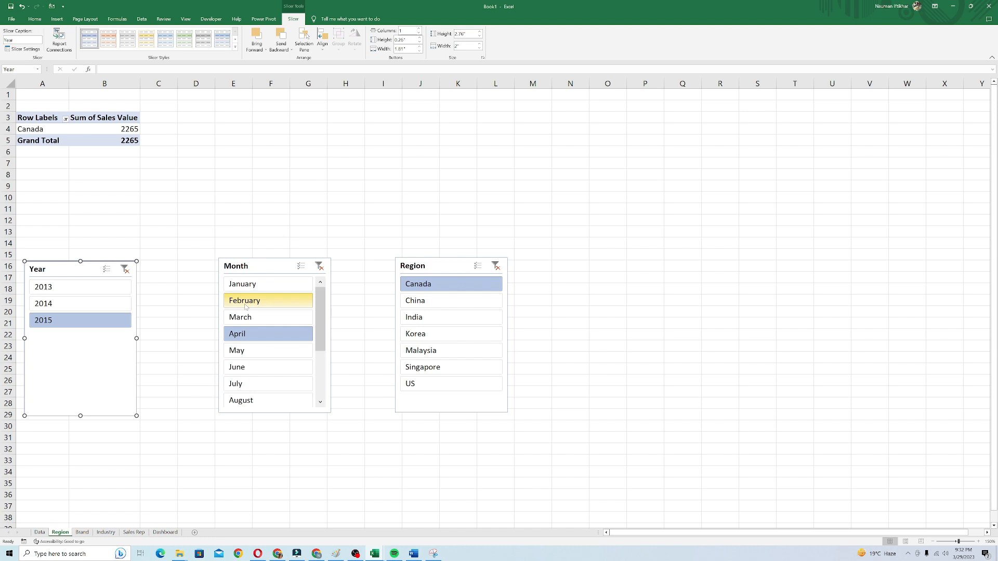
Connect the Month slicer to the pivot tables on the Brand, Industry and Sales Rep sheets as well.
click(262, 270)
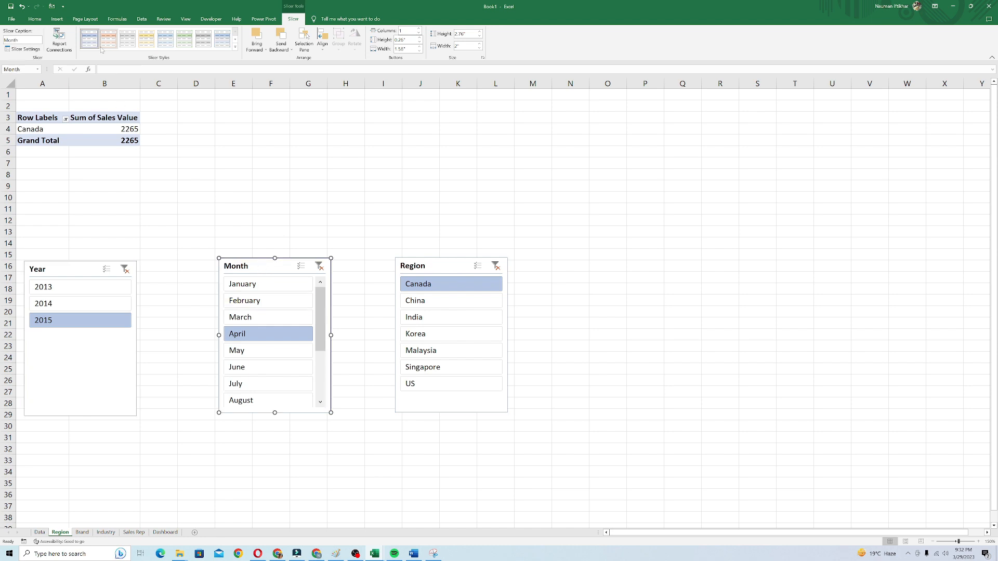
click(66, 44)
click(150, 269)
click(151, 277)
click(150, 294)
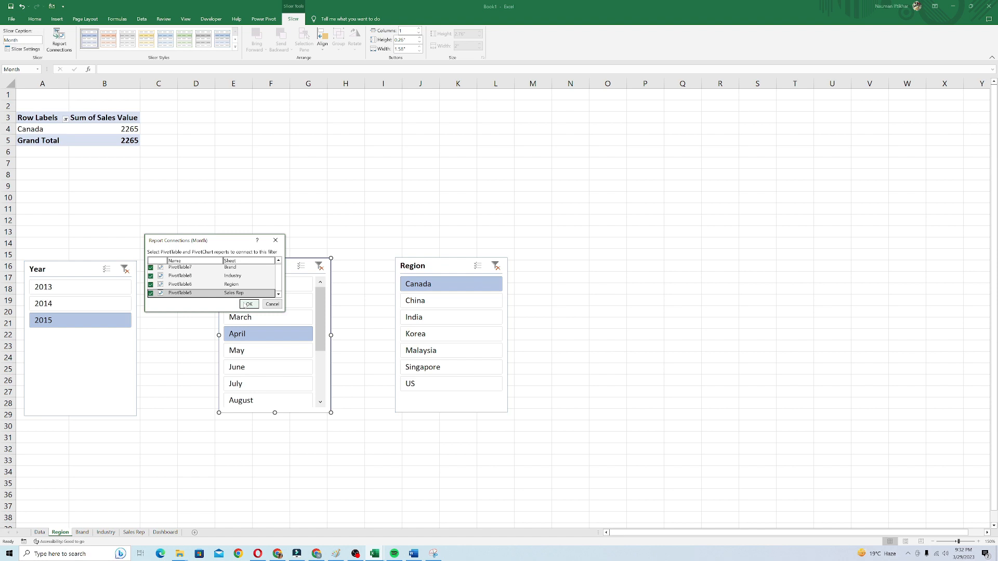
click(249, 304)
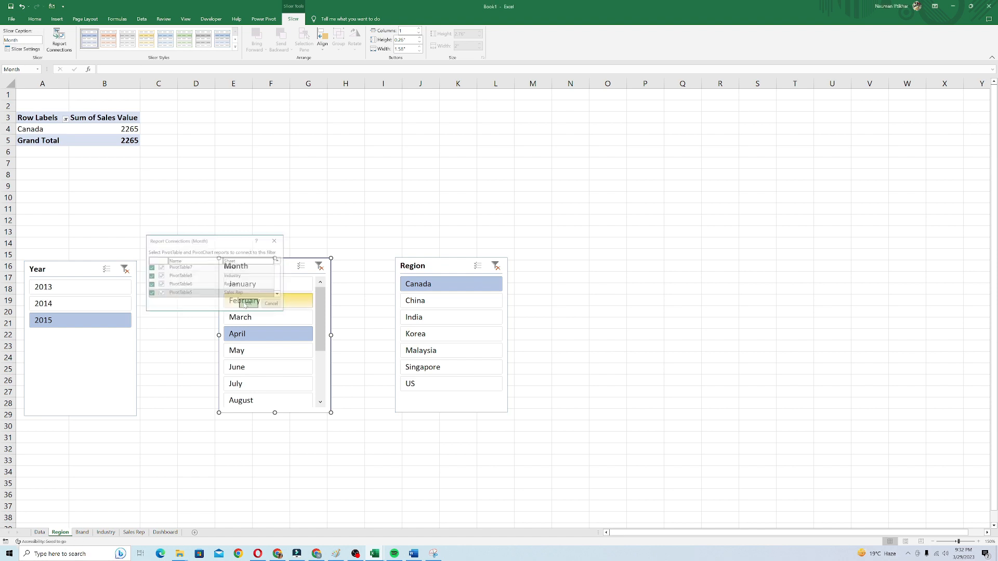
Connect the Region slicer to the pivot tables on the Brand, Industry and Sales Rep sheets as well.
click(446, 265)
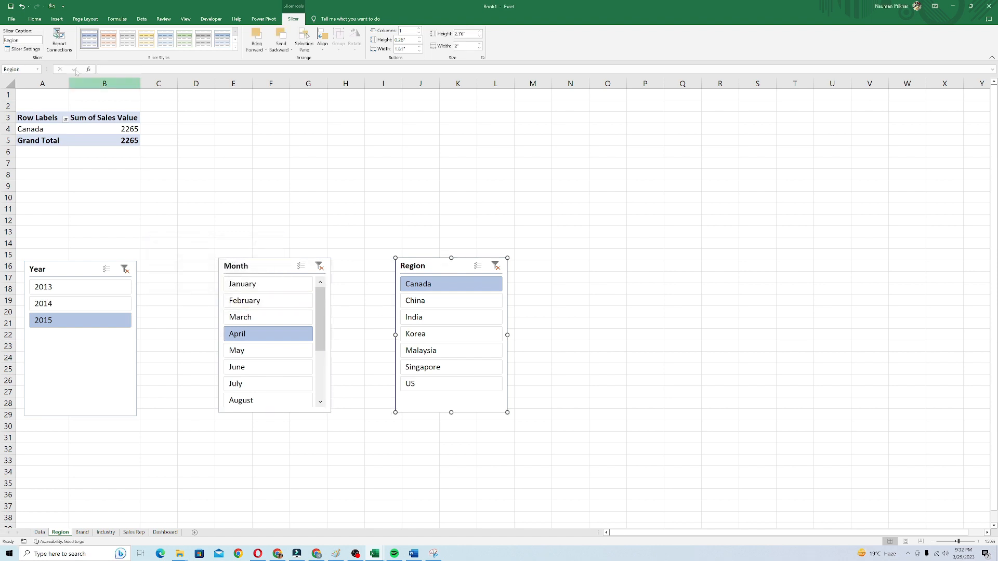
click(59, 44)
click(248, 305)
Filter by 2013 in the Year slicer and check the Brand, Industry and Sales Rep pivot tables.
click(69, 288)
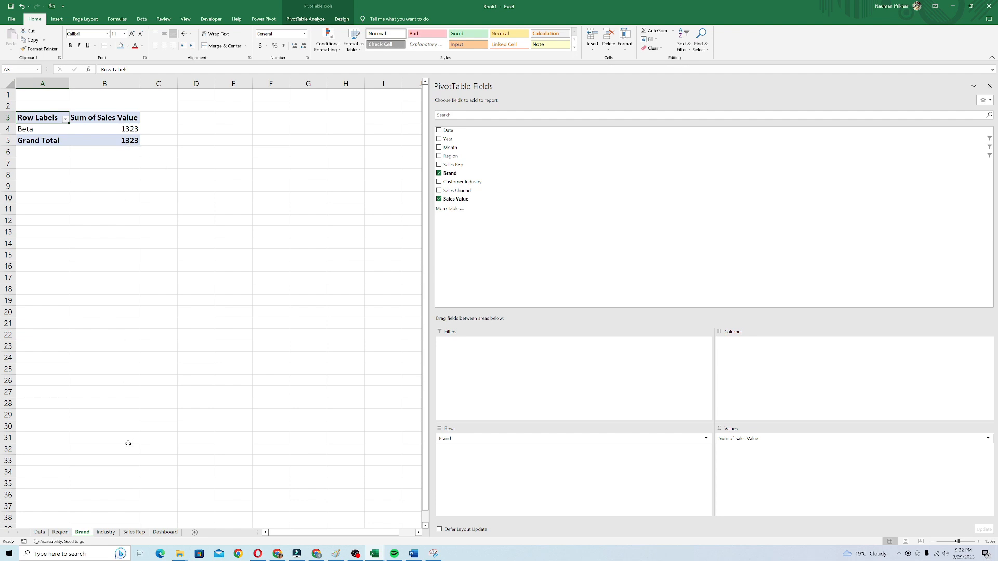
click(105, 533)
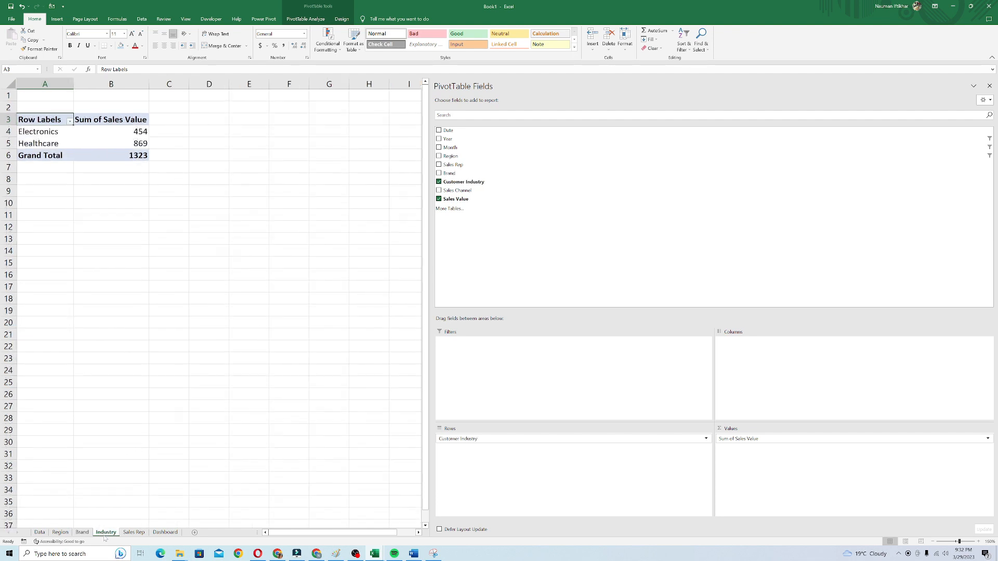
click(129, 533)
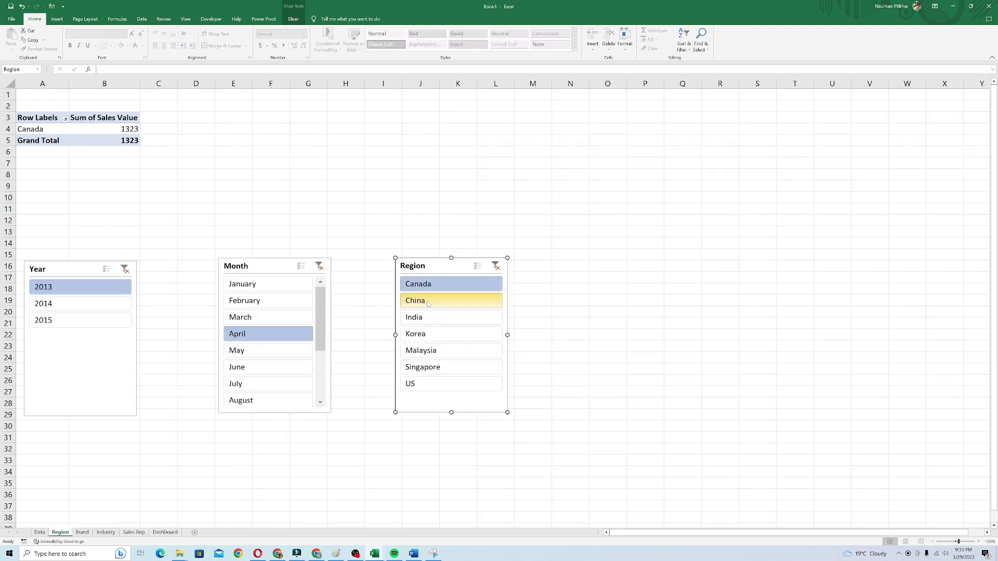
Extend the Region slicer selection to Canada, China and India, and check the other pivot sheets before returning to Region.
shift+click(429, 317)
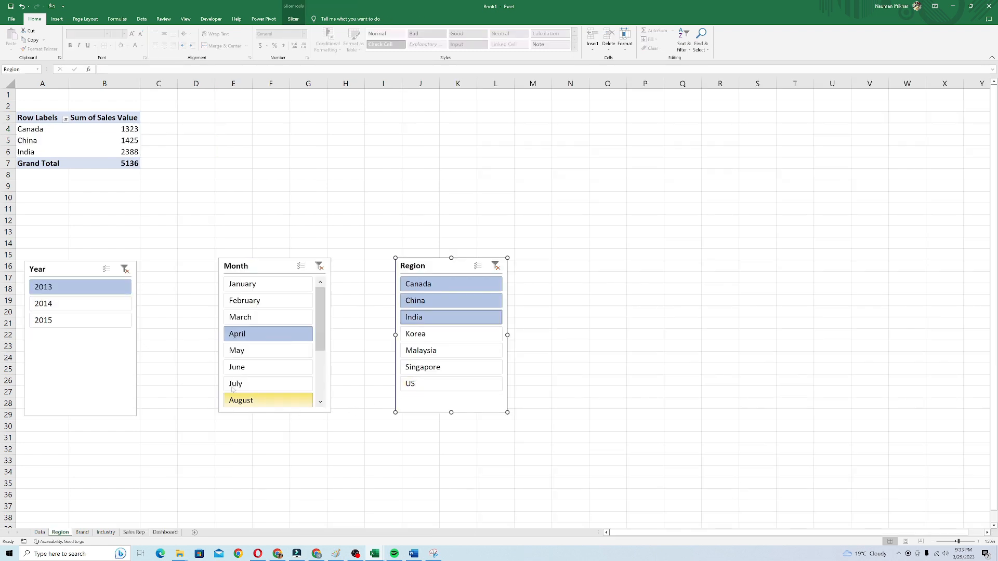
click(105, 532)
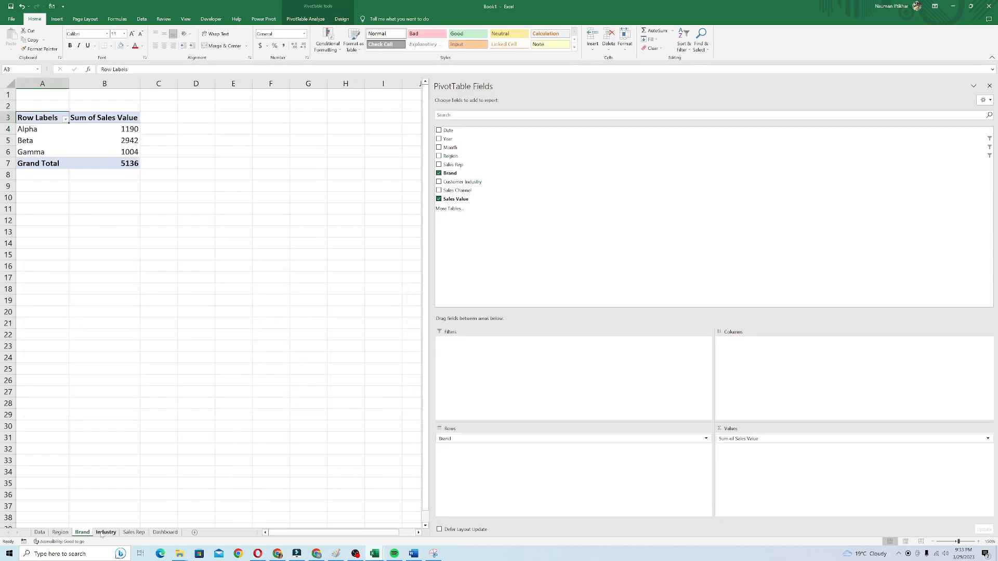
click(134, 533)
click(165, 532)
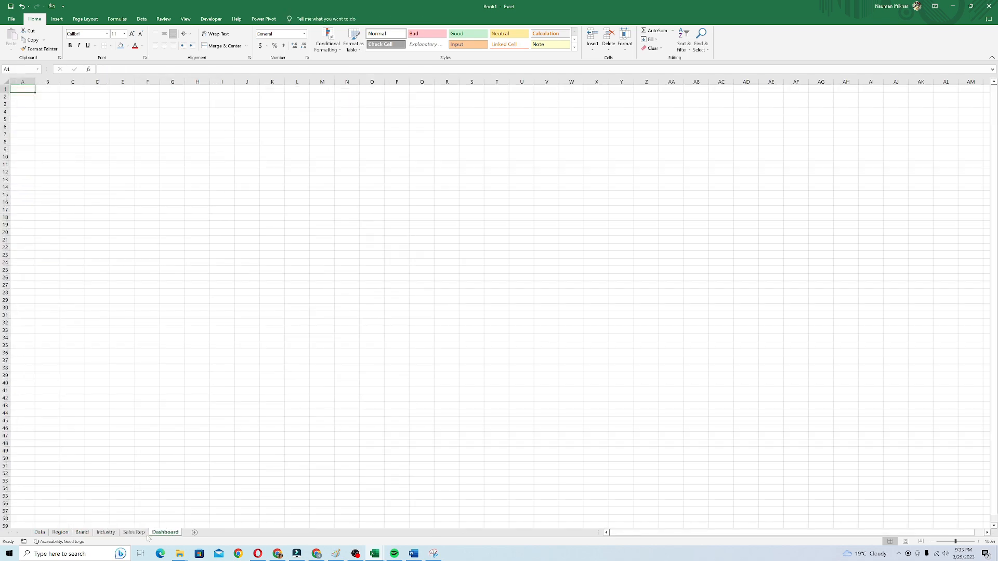
click(59, 533)
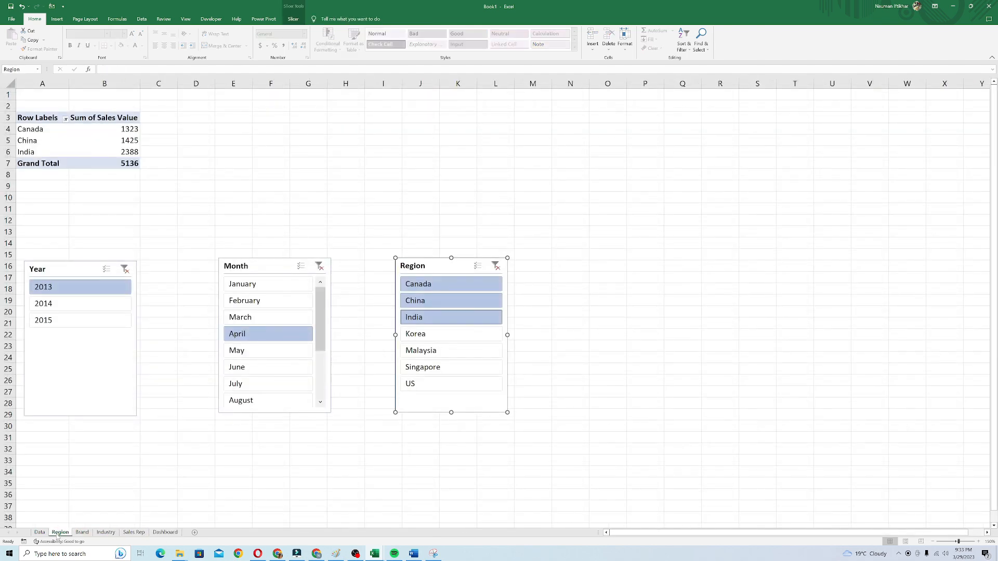
Move the Year slicer slightly up and right, and give it 3 columns, a 0.5 inch button height and a 0.8 inch button width.
drag(78, 359, 123, 340)
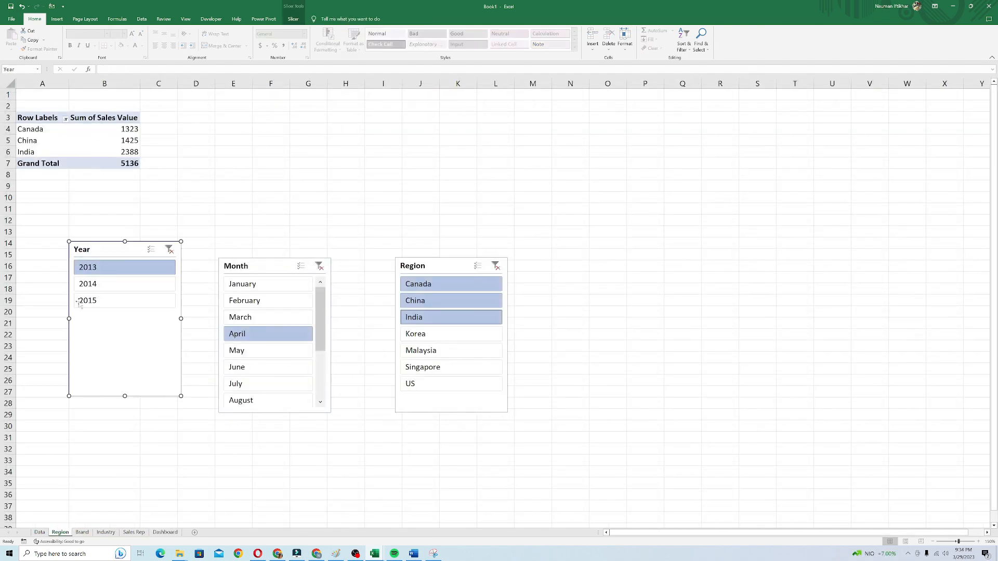
right_click(122, 340)
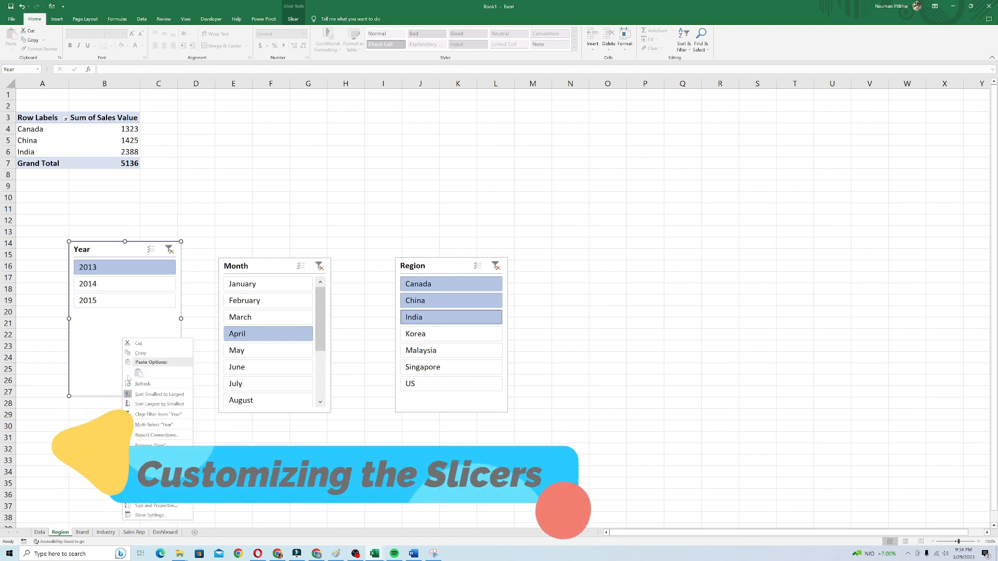
click(157, 505)
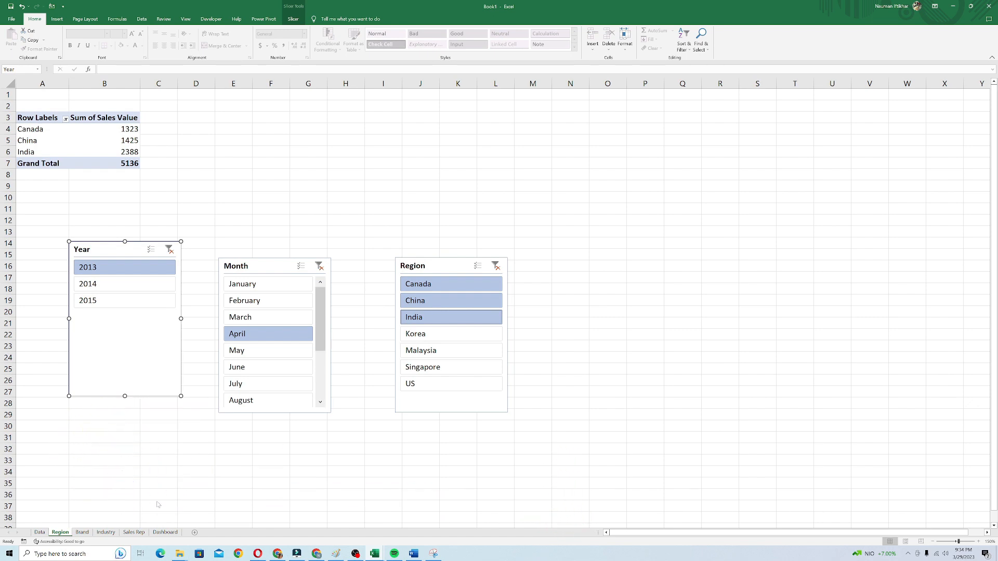
click(896, 120)
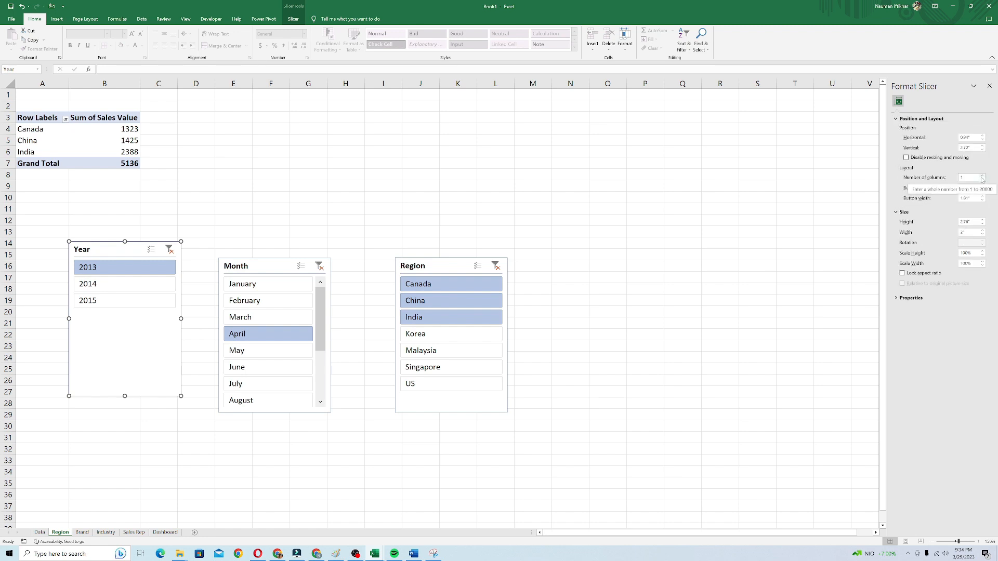
click(982, 176)
click(983, 176)
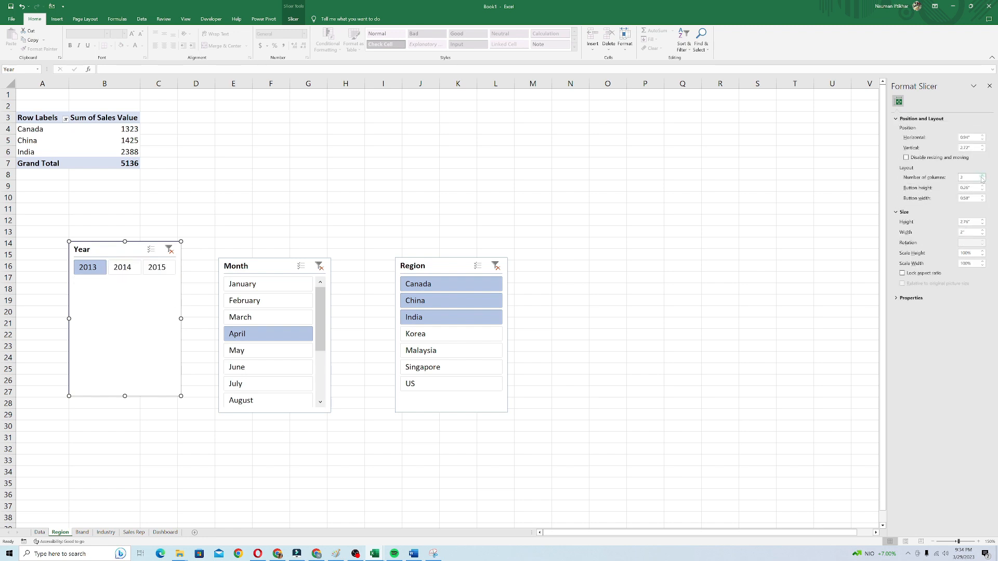
click(983, 186)
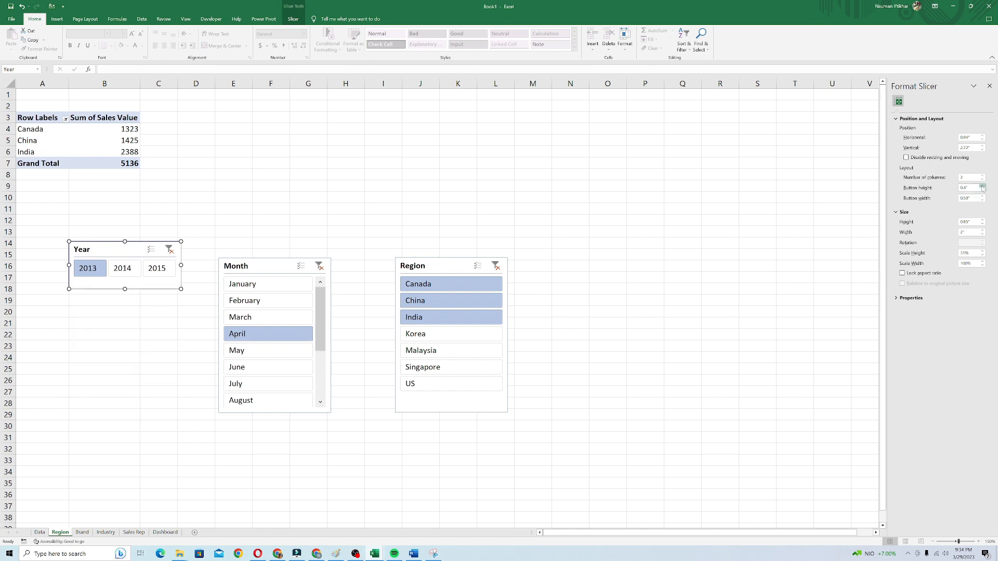
click(982, 196)
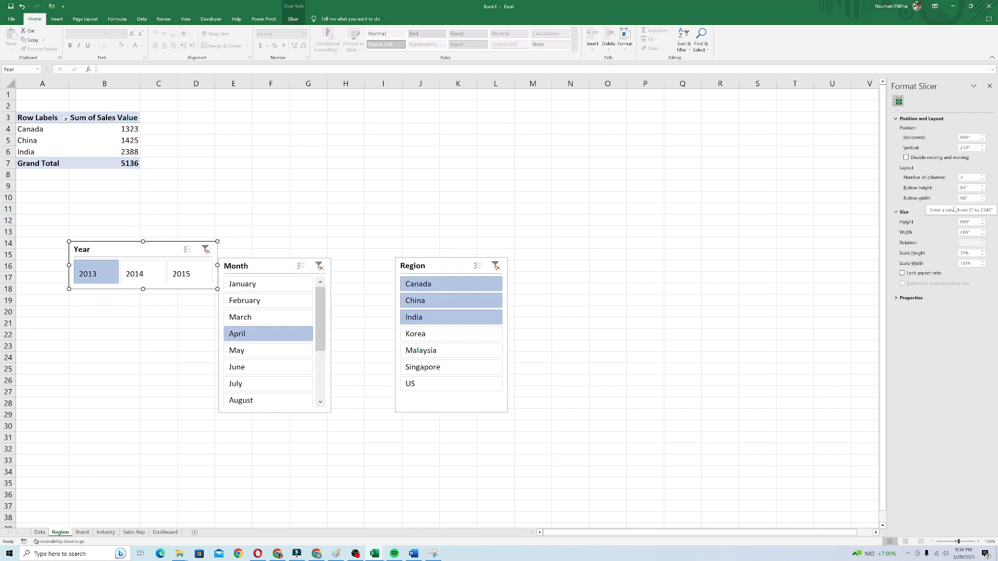
Set the Month slicer to 3 columns, place it directly below the Year slicer and resize it to match that slicer's width.
right_click(275, 269)
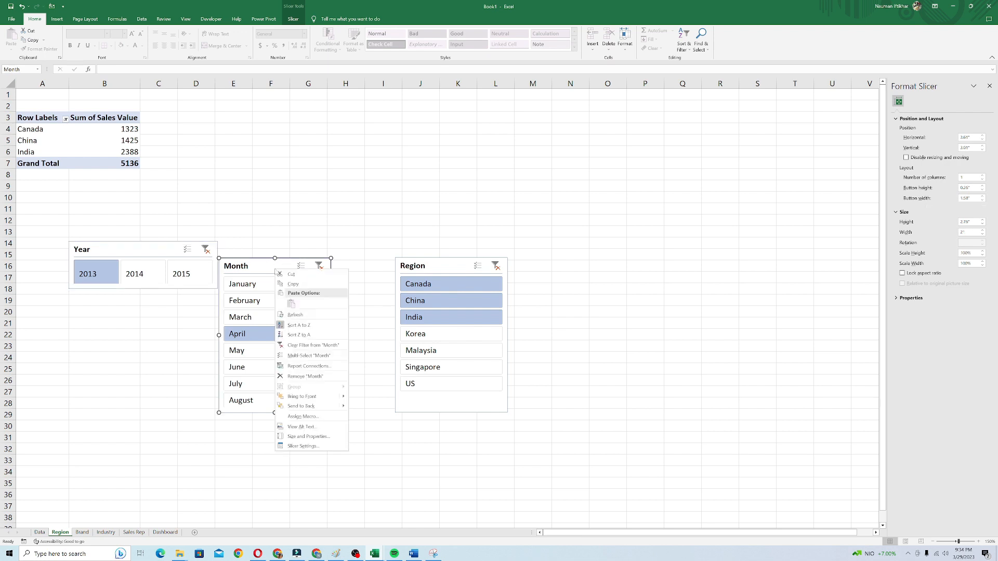
click(329, 438)
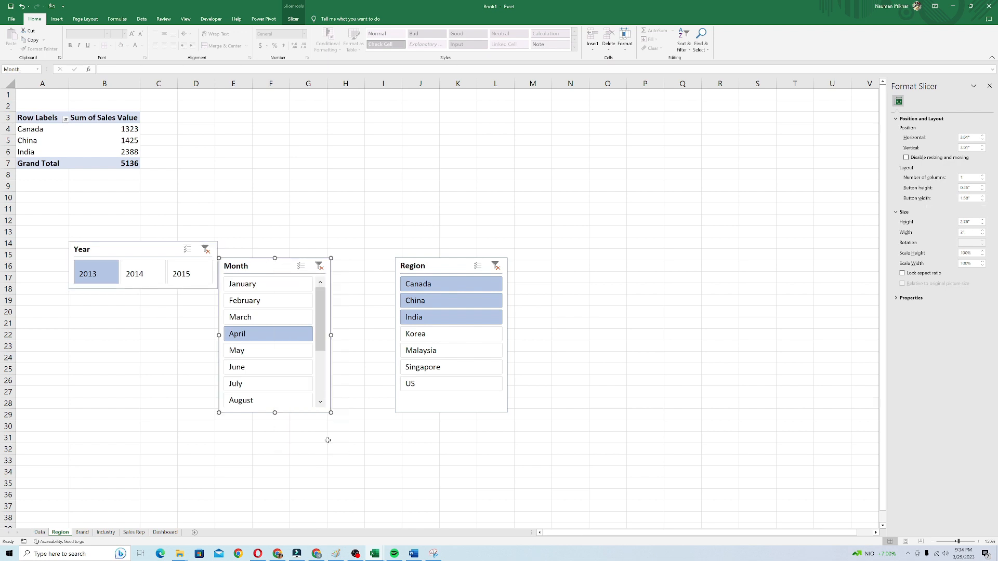
click(982, 177)
click(982, 176)
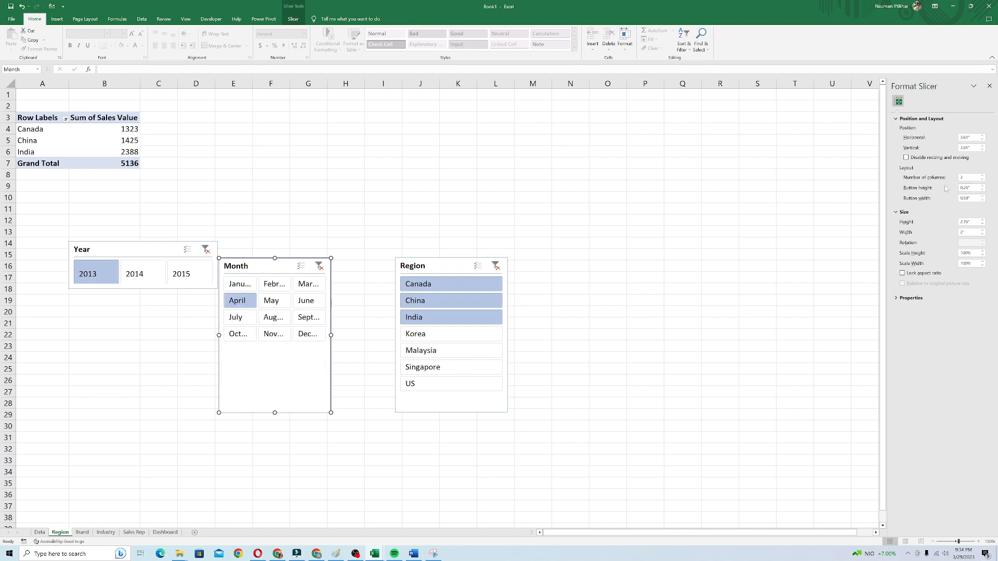
drag(276, 264, 126, 295)
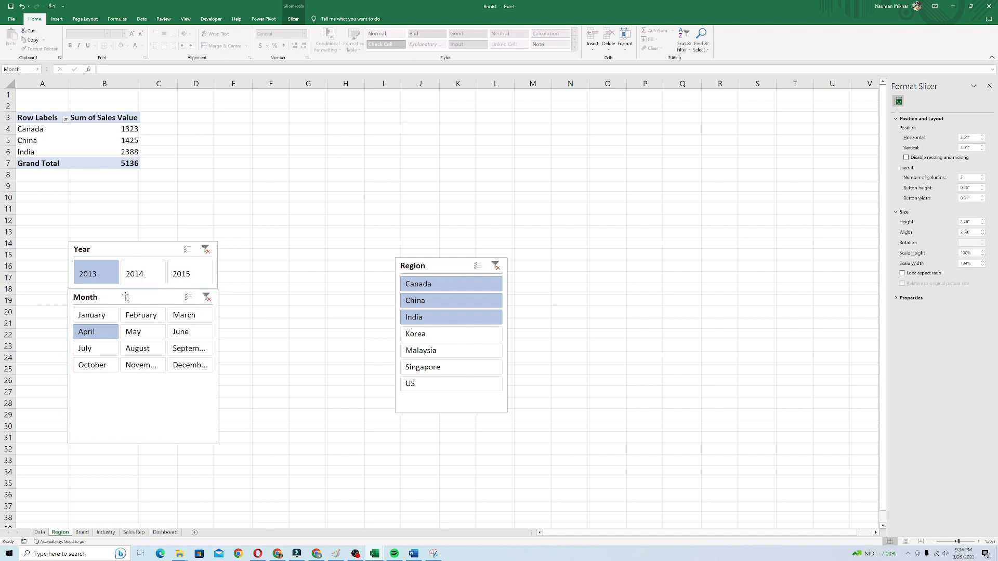
Set the Region slicer to 3 columns, place it directly below the Month slicer and resize it to match that slicer's width.
right_click(428, 271)
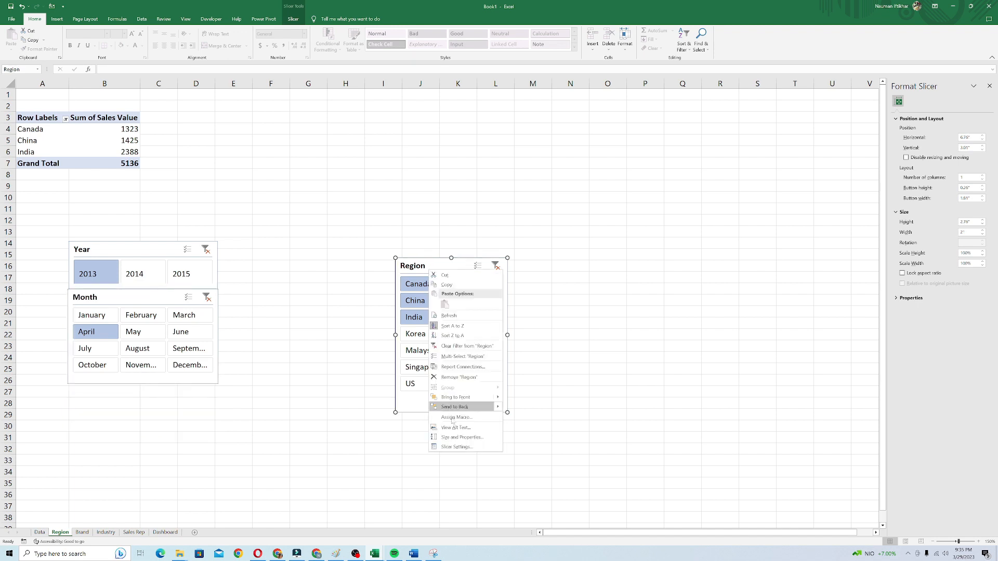
click(458, 438)
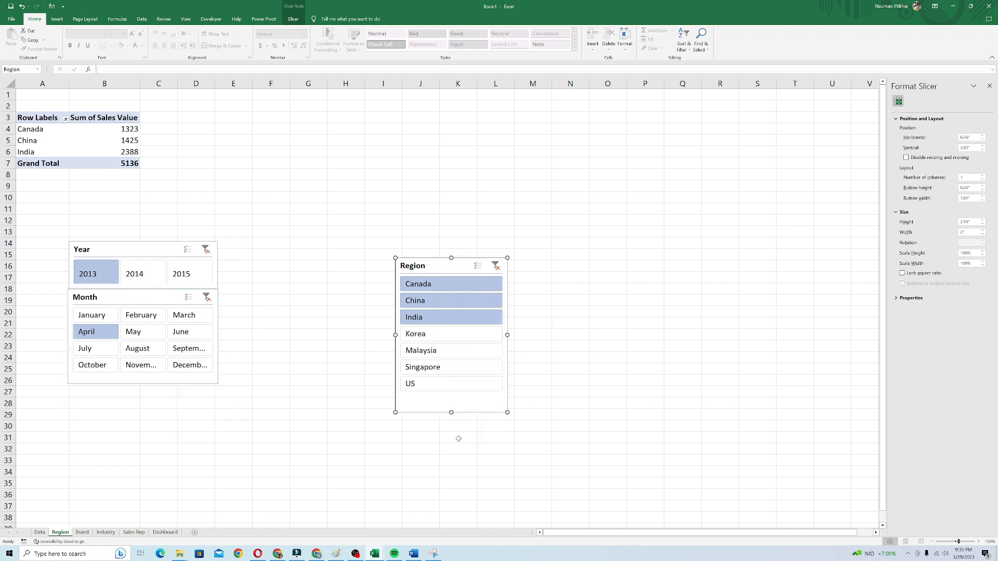
click(983, 176)
click(983, 175)
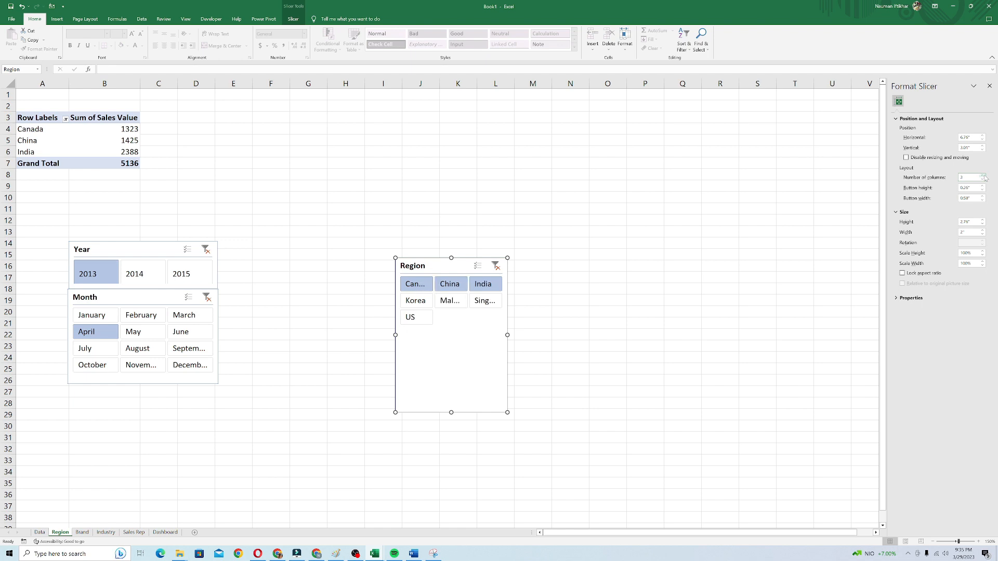
drag(431, 265, 109, 391)
drag(142, 481, 143, 491)
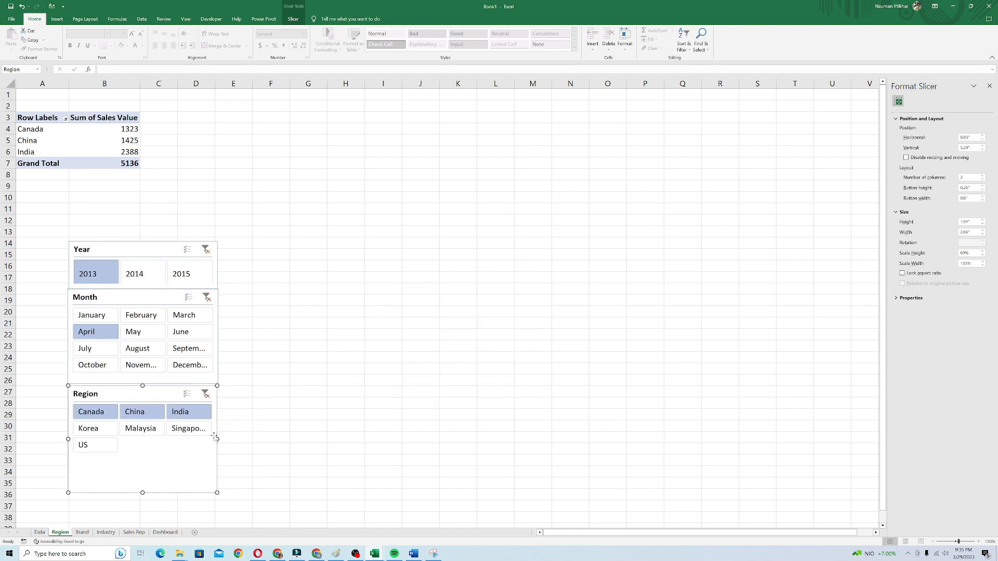
drag(217, 439, 219, 439)
Copy the Year, Month and Region slicers onto the Dashboard sheet and place them over columns A to D, starting around row 4.
key(ctrl+a)
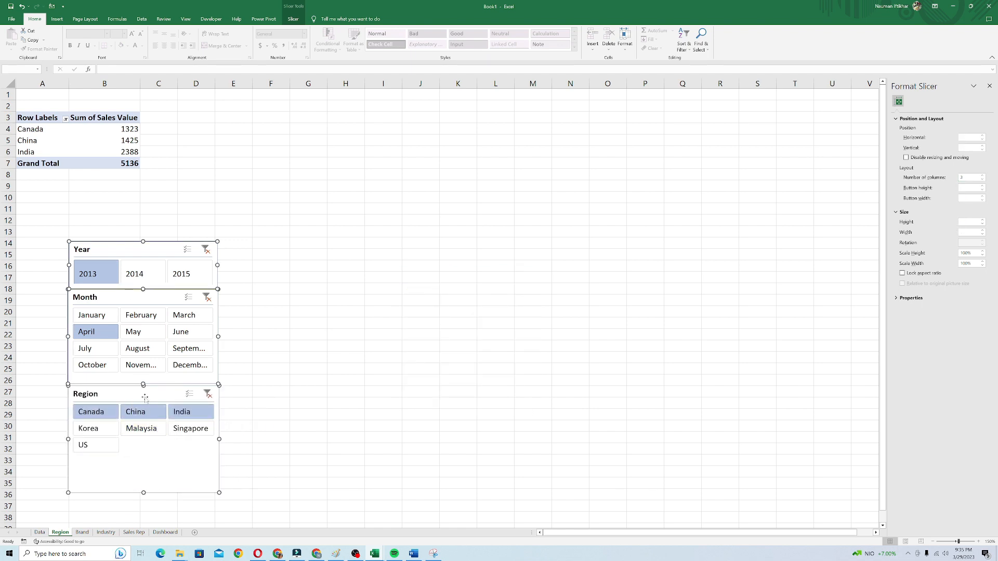
click(165, 532)
key(Down)
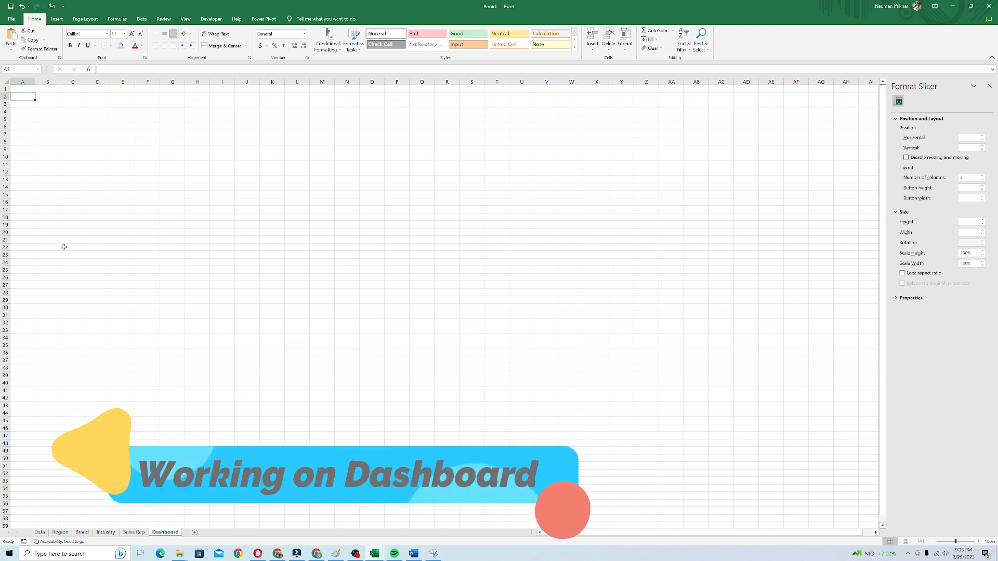
key(ctrl+v)
drag(63, 248, 65, 266)
click(172, 262)
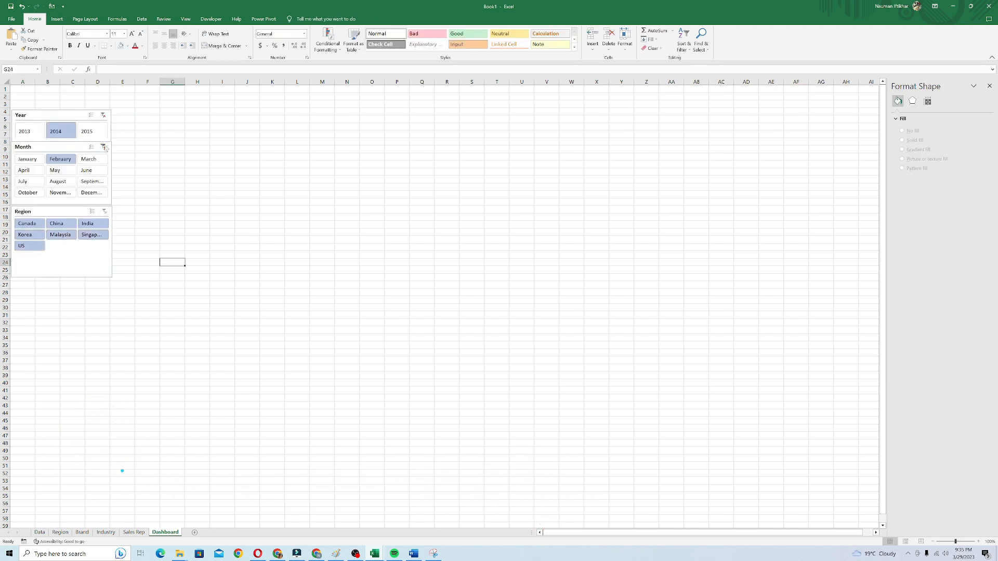
Clear the Year and Month slicer filters on the Dashboard and check the Sales Rep, Industry, Brand and Region pivot tables.
click(104, 116)
click(134, 532)
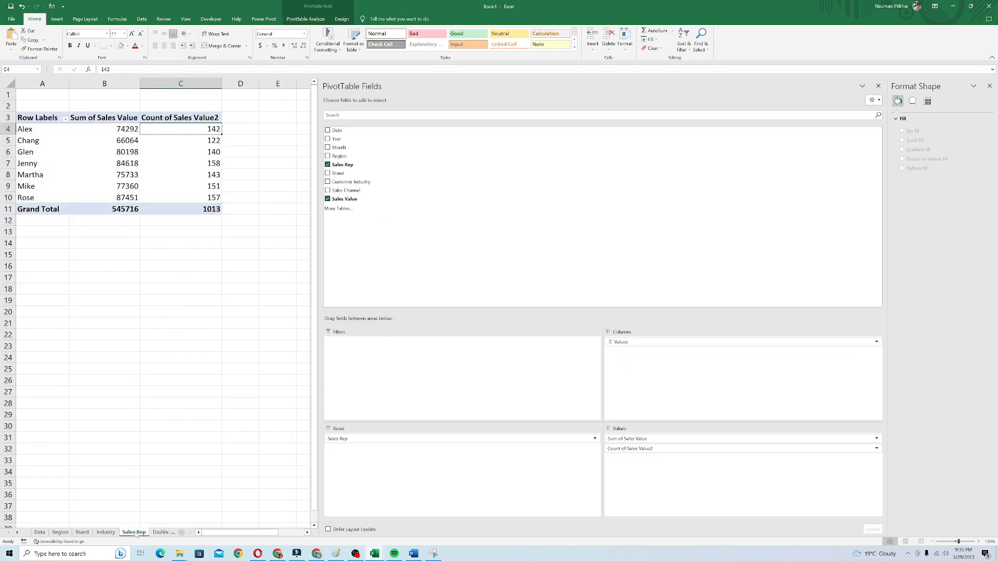
click(106, 533)
click(82, 533)
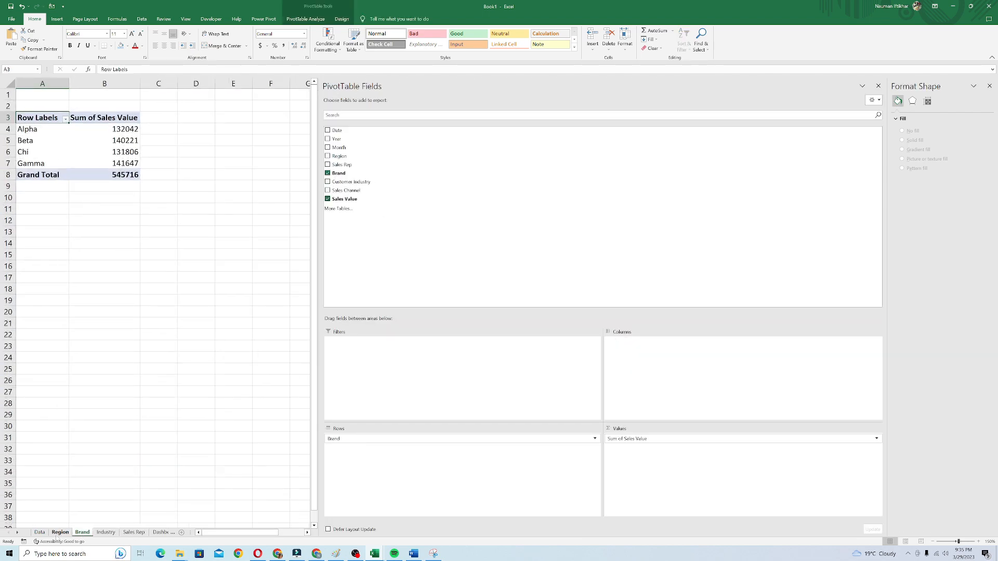
click(60, 532)
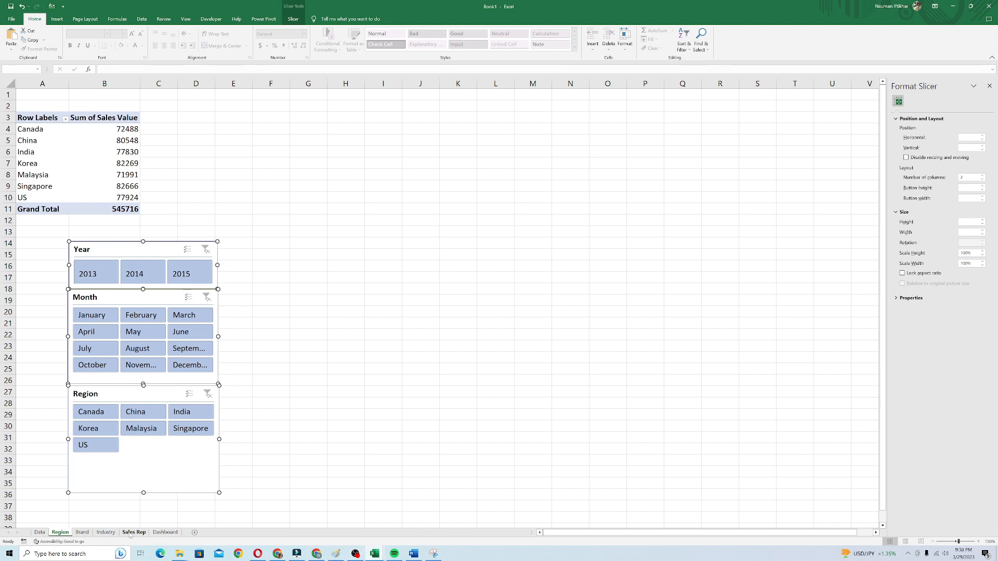
Insert a Clustered Column PivotChart from the pivot table on the Sales Rep sheet.
click(130, 534)
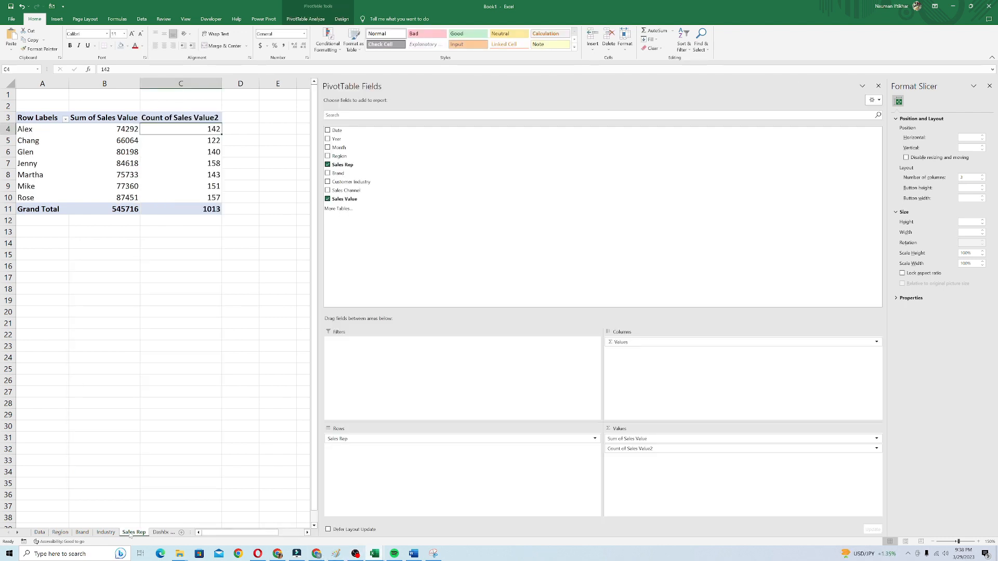
click(301, 21)
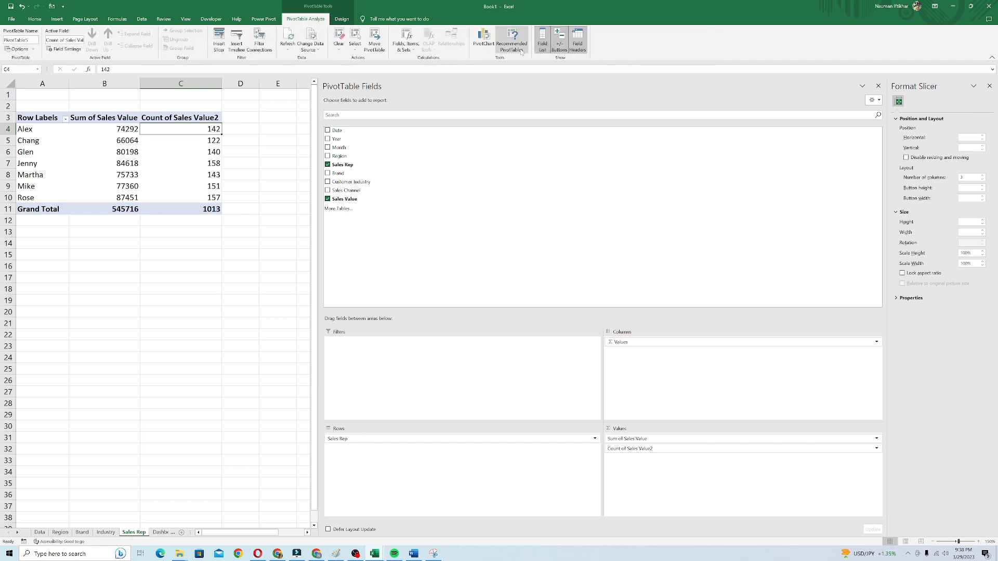
click(482, 41)
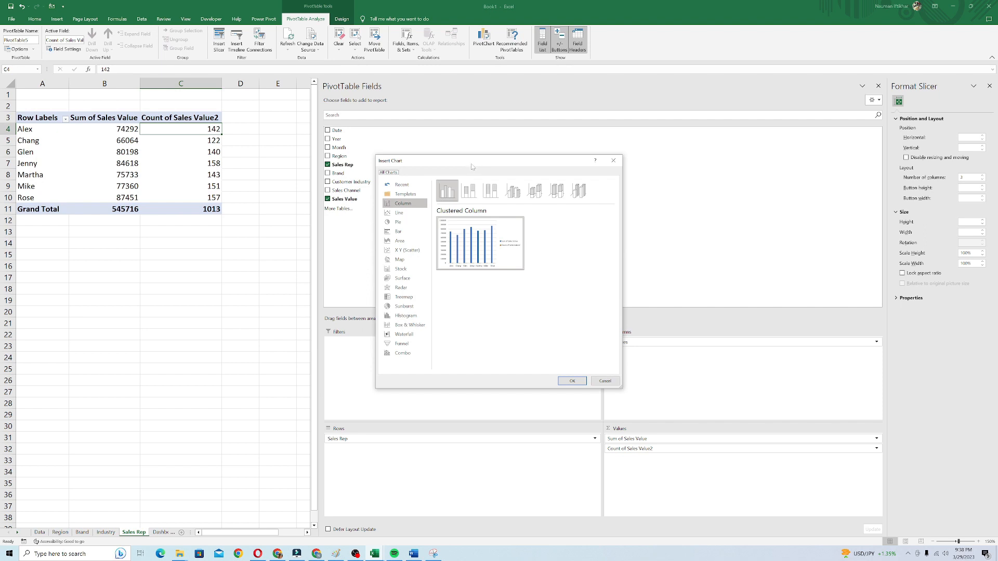
click(398, 231)
mouse_move(350, 557)
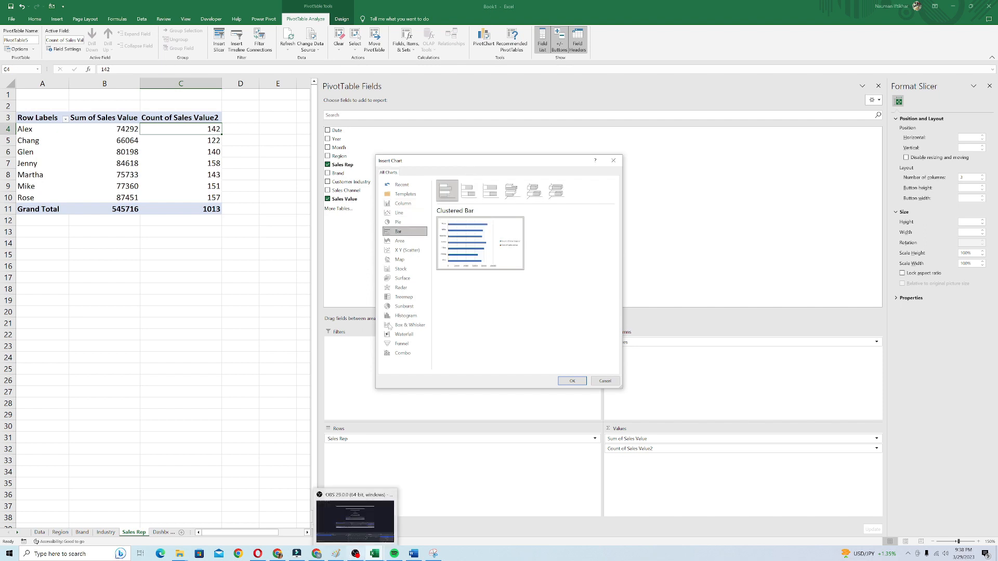
click(400, 204)
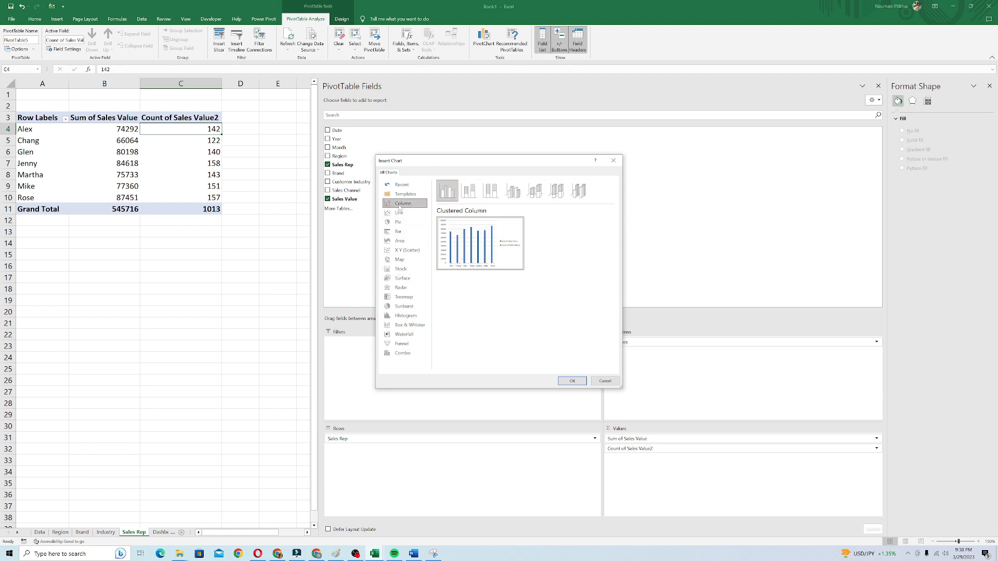
click(572, 381)
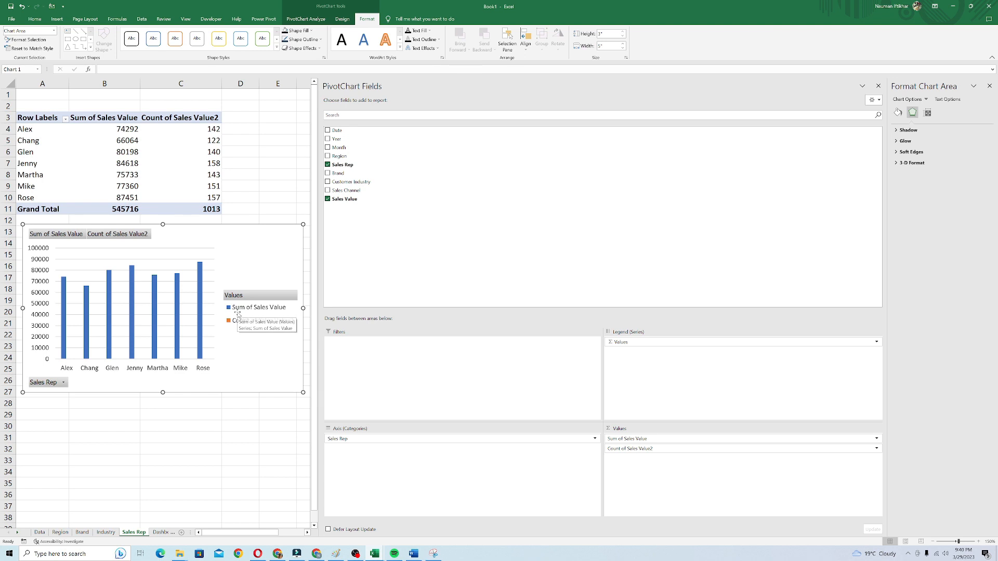
Change the Sales Rep chart to a combo chart, showing Count of Sales Value2 as Stacked Line with Markers on the secondary axis.
click(242, 325)
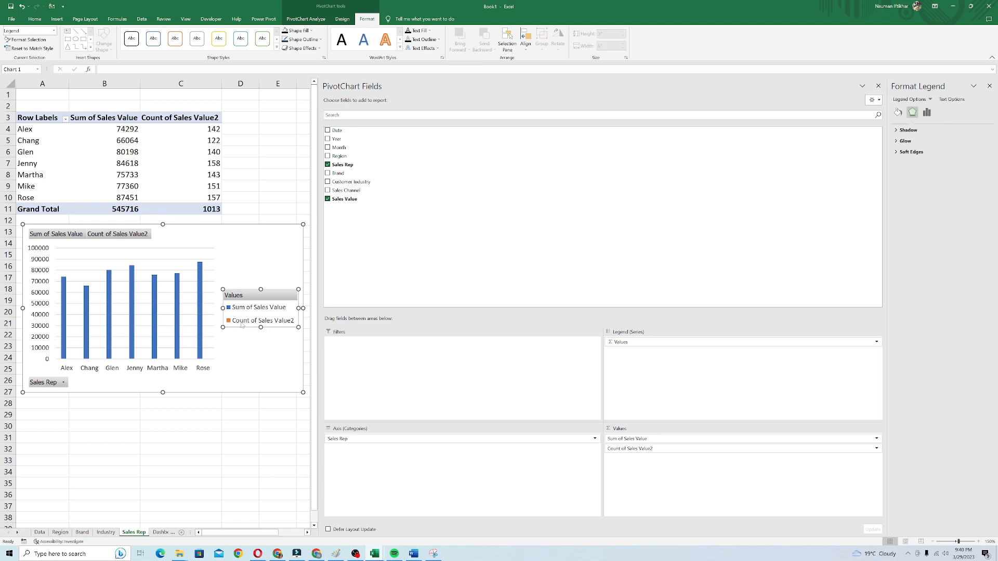
click(226, 353)
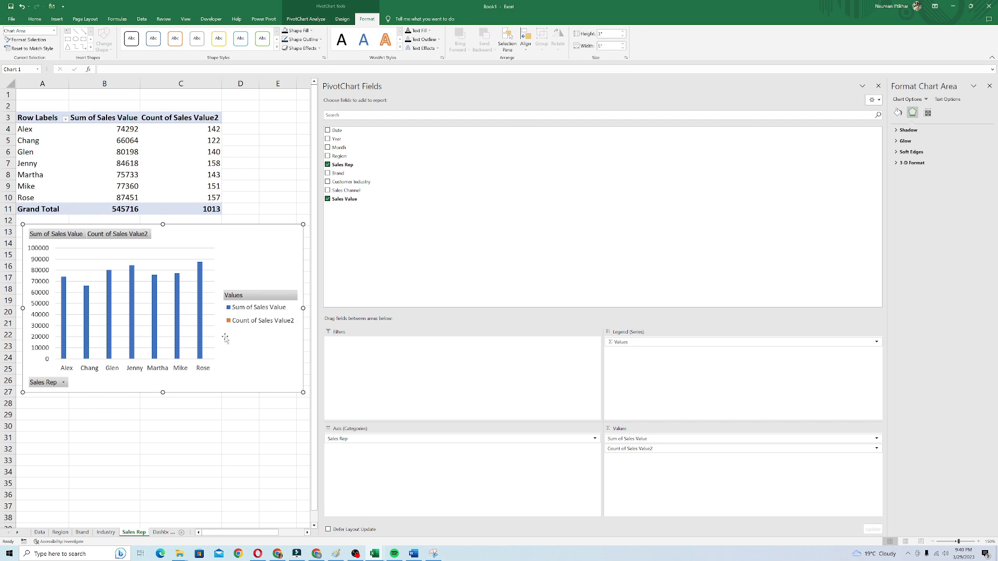
right_click(156, 338)
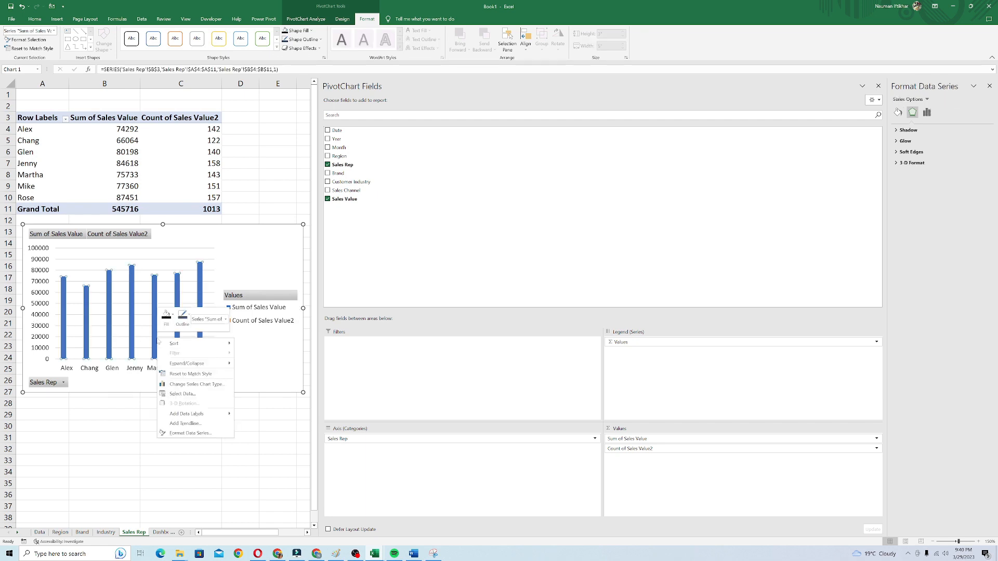
click(192, 387)
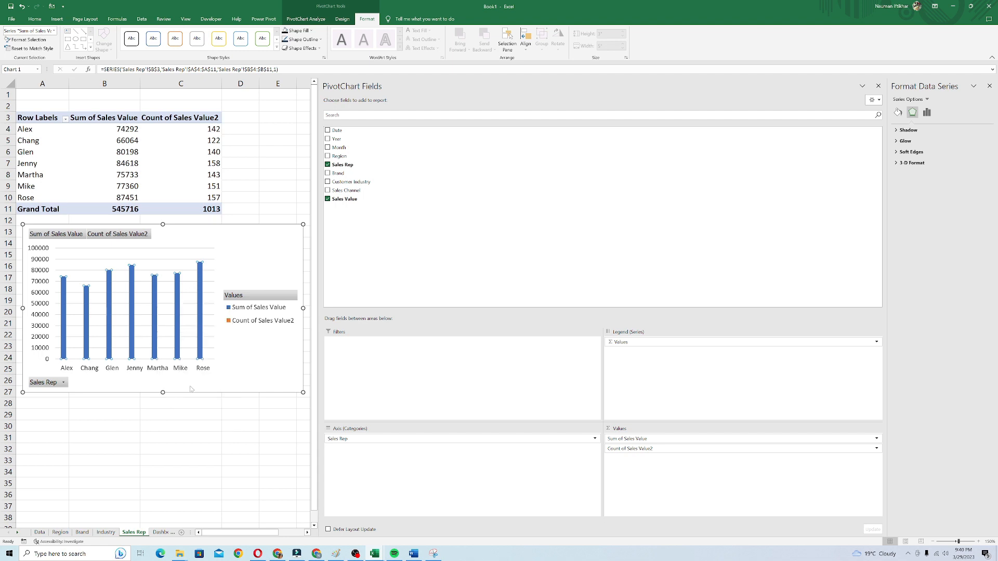
click(547, 342)
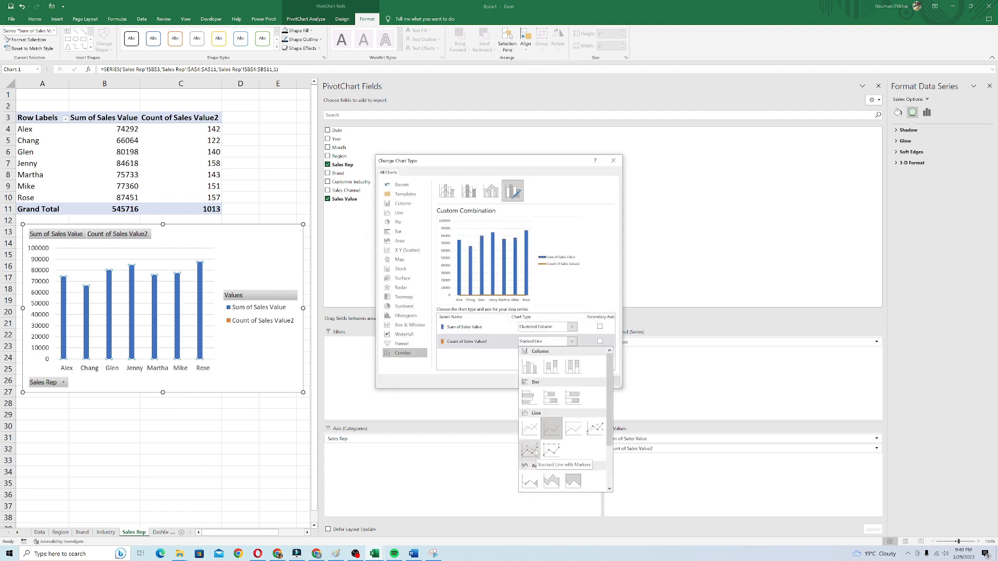
click(530, 450)
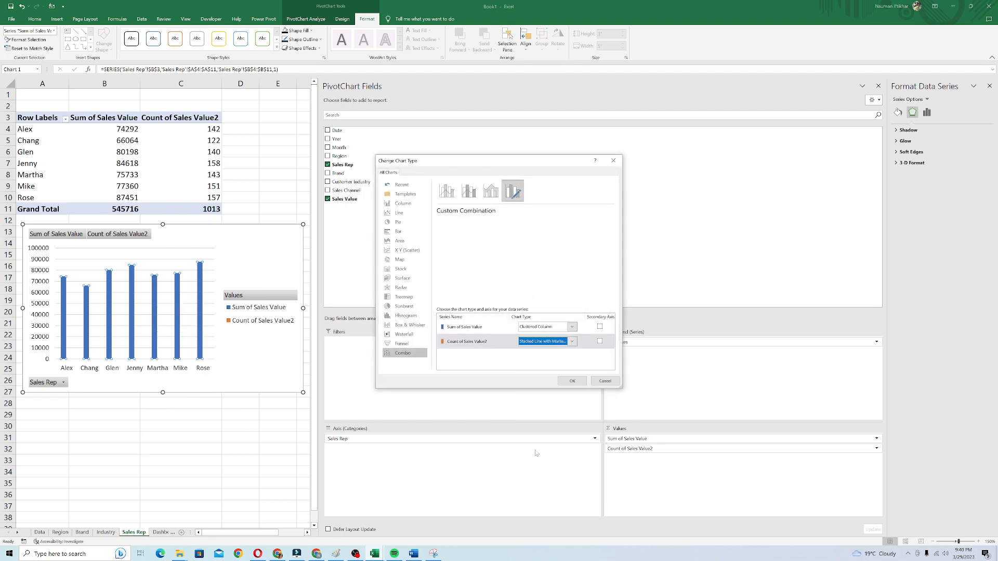
click(600, 342)
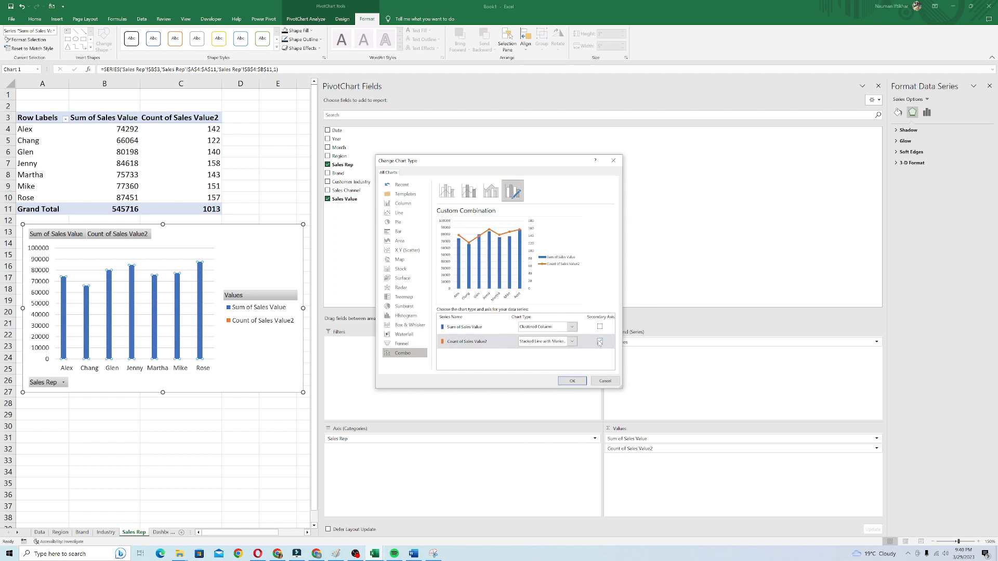
click(571, 381)
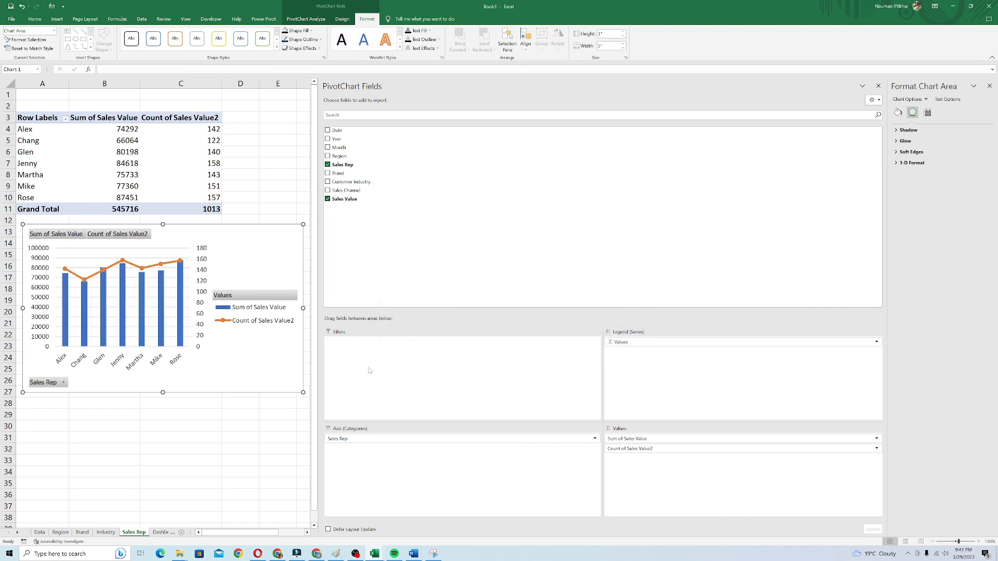
Delete the legend from the Sales Rep chart and hide all of its field buttons.
mouse_move(63, 271)
click(268, 321)
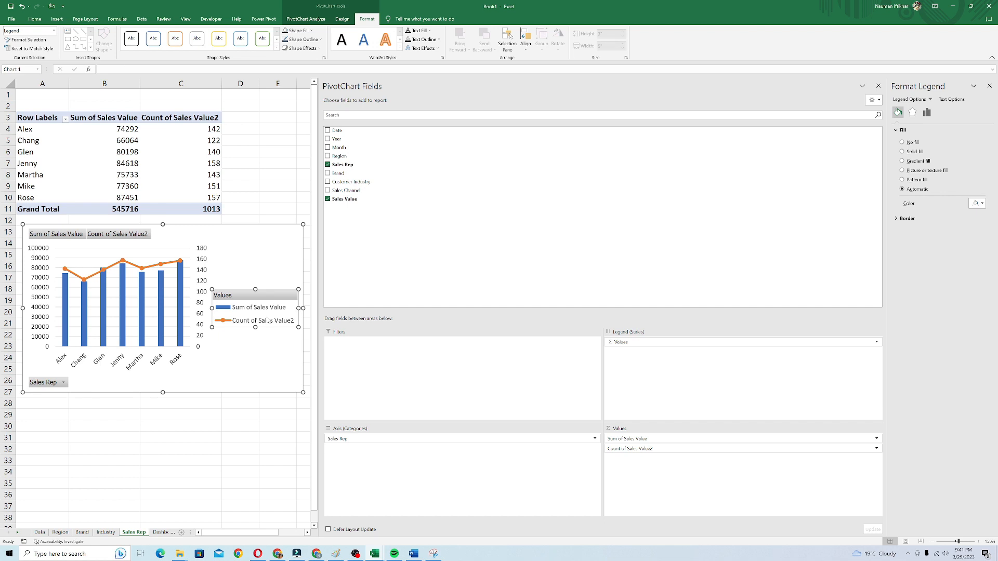
key(Delete)
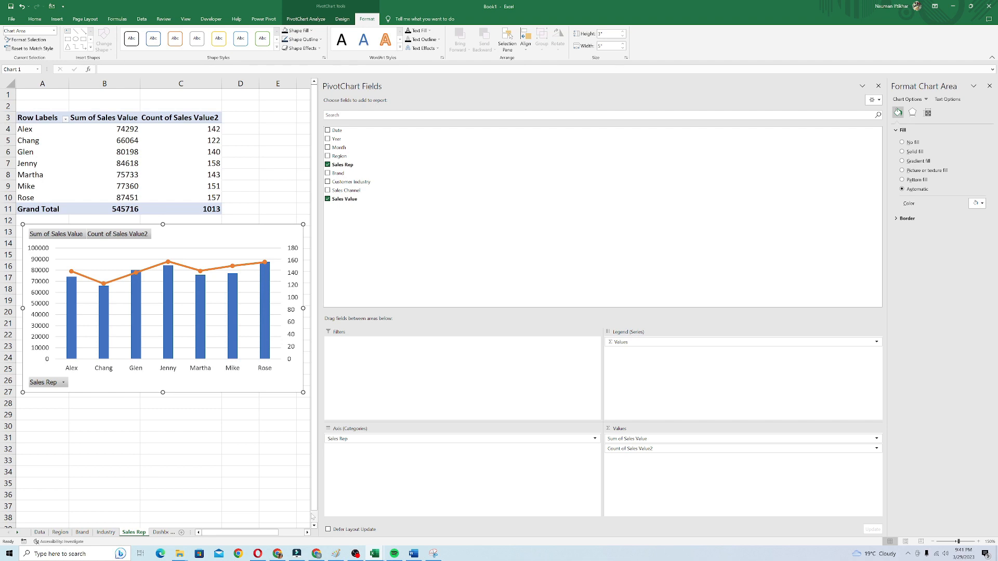
click(222, 251)
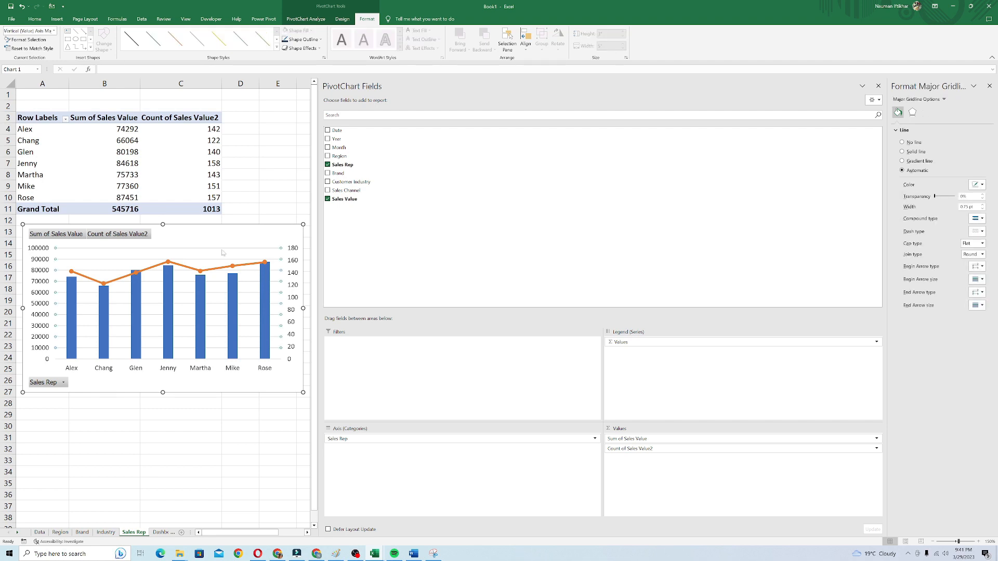
click(223, 252)
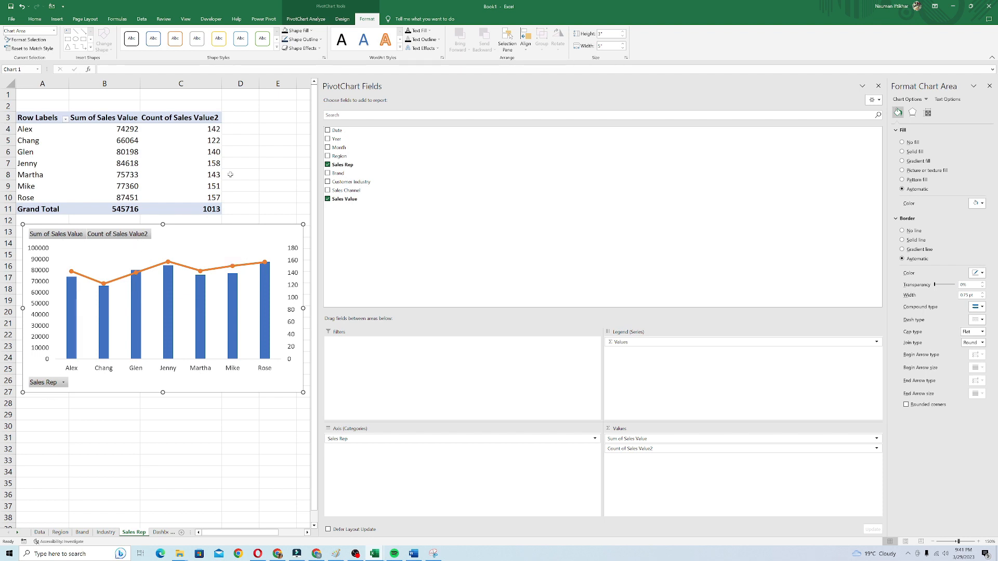
click(306, 18)
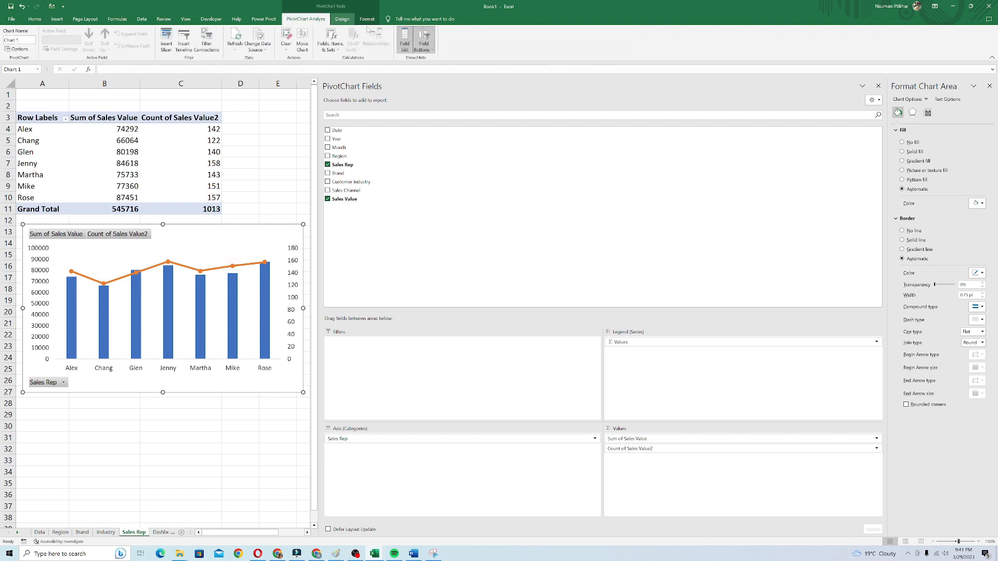
click(424, 45)
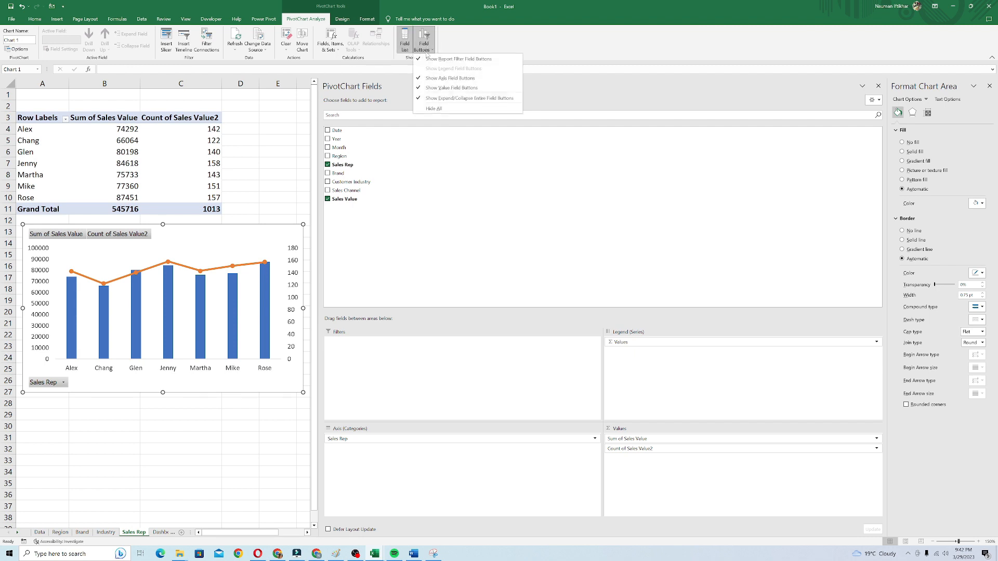
click(433, 109)
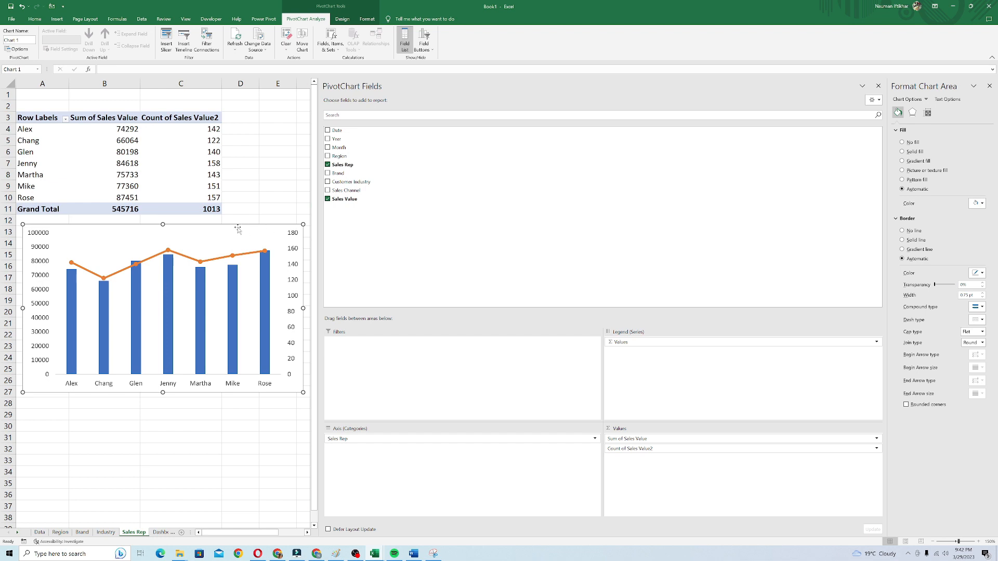
Copy the Sales Rep combo chart and paste it onto the Dashboard sheet at cell H5.
click(210, 236)
click(219, 227)
click(163, 533)
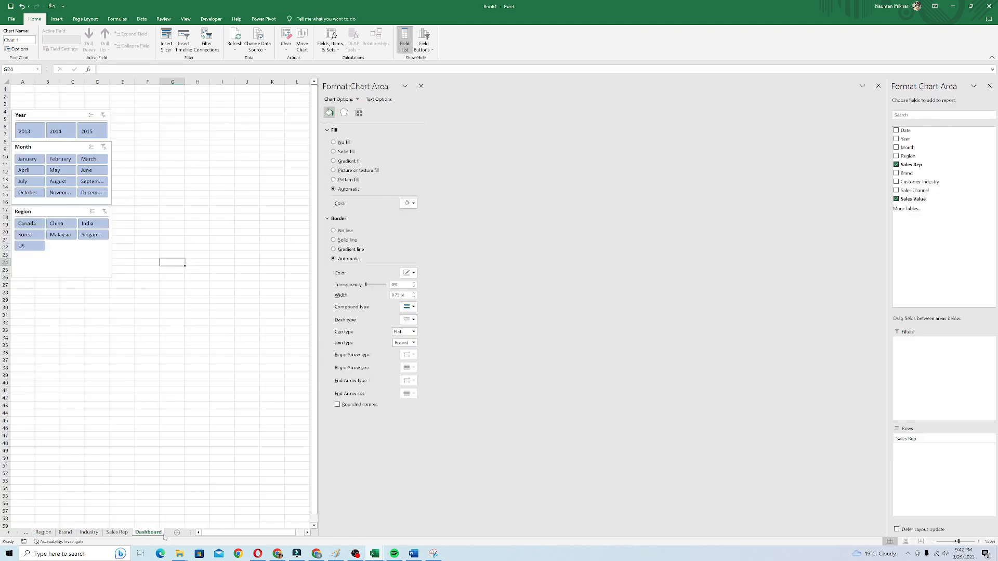
click(266, 121)
click(199, 120)
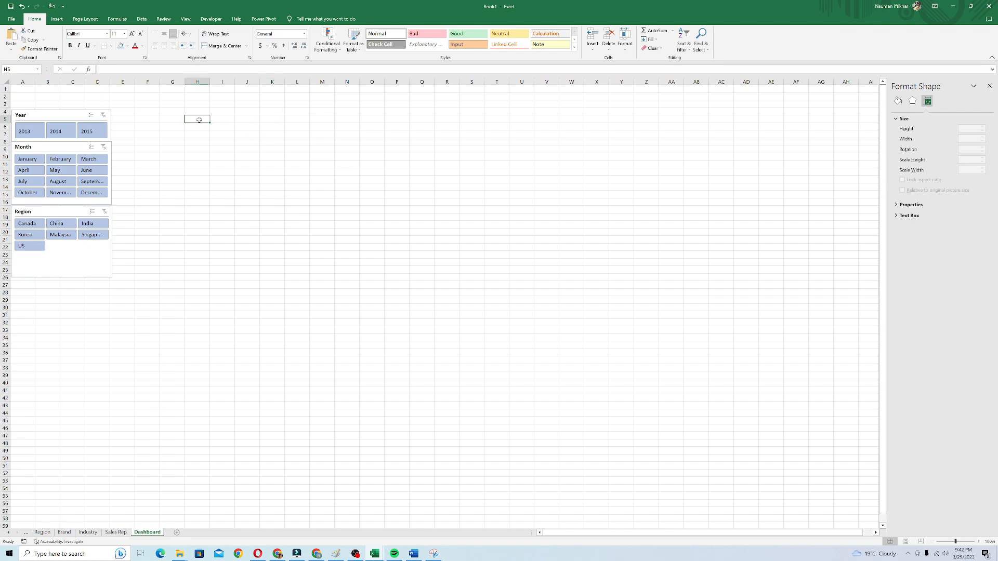
key(ctrl+v)
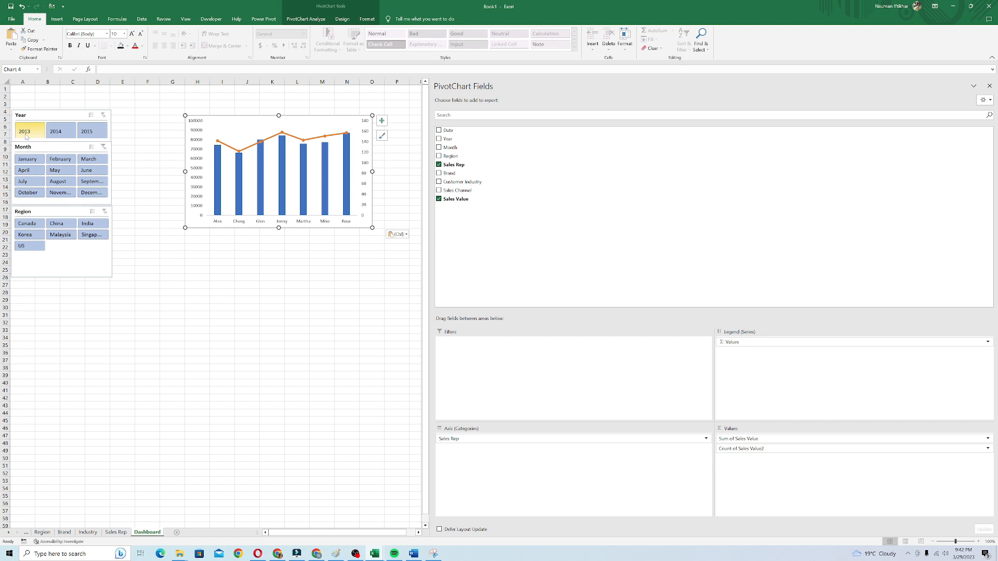
Filter the Dashboard slicers to year 2013, January and the Korea region to test the Sales Rep chart.
click(25, 132)
click(27, 159)
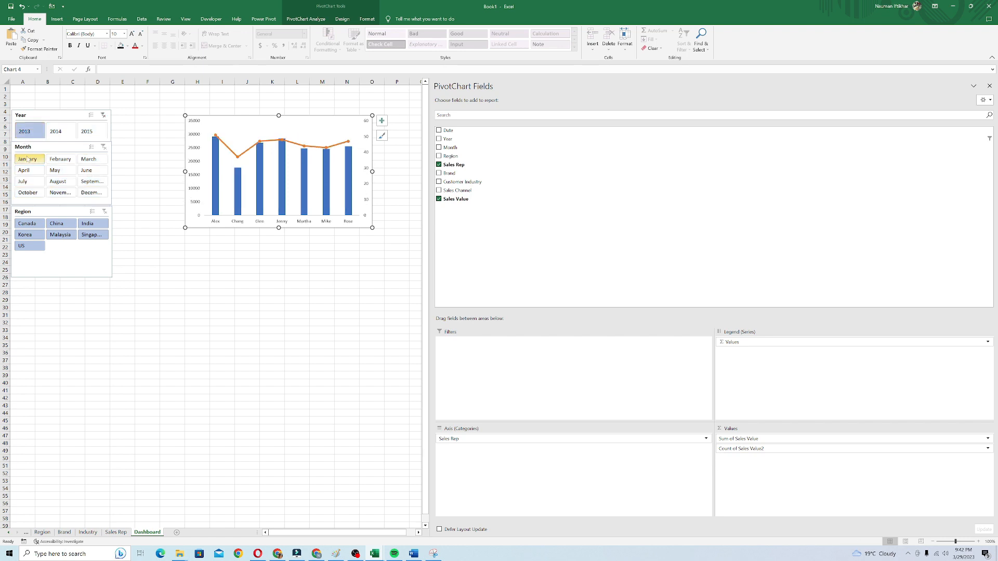
click(27, 224)
click(25, 234)
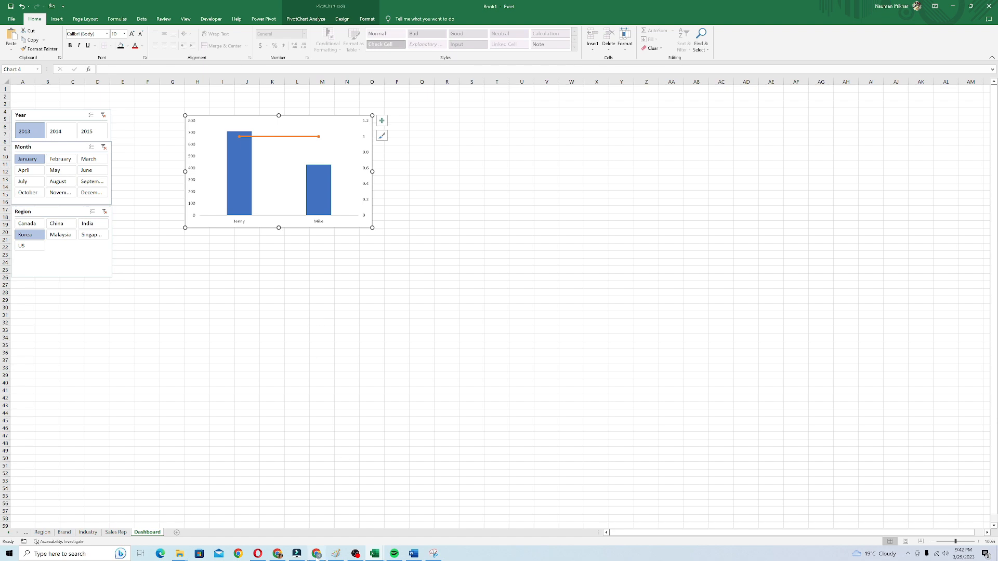
Remove the chart, merge cells H4:Q21 on the Dashboard, and place the Sales Rep chart inside the merged area.
key(Delete)
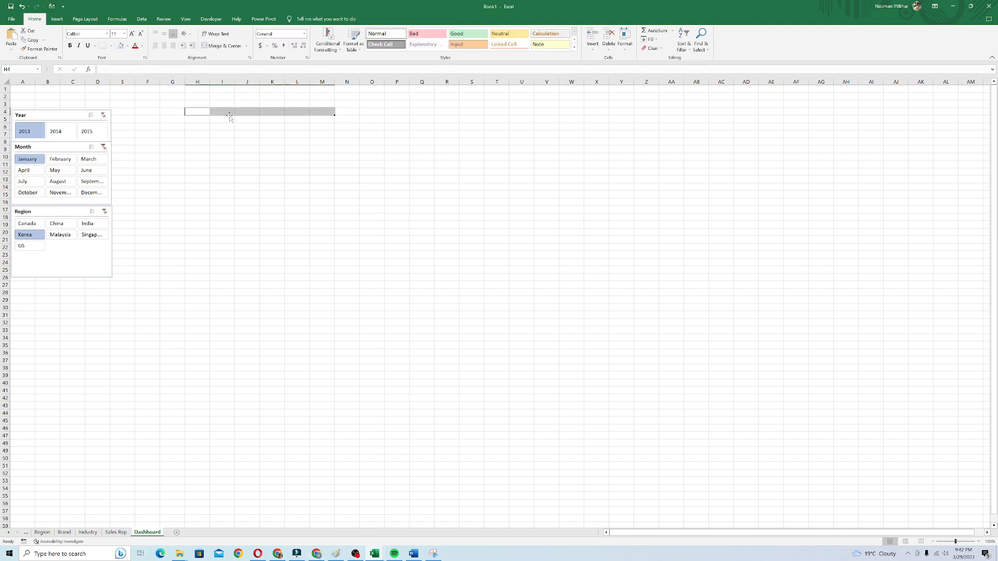
drag(202, 114, 432, 240)
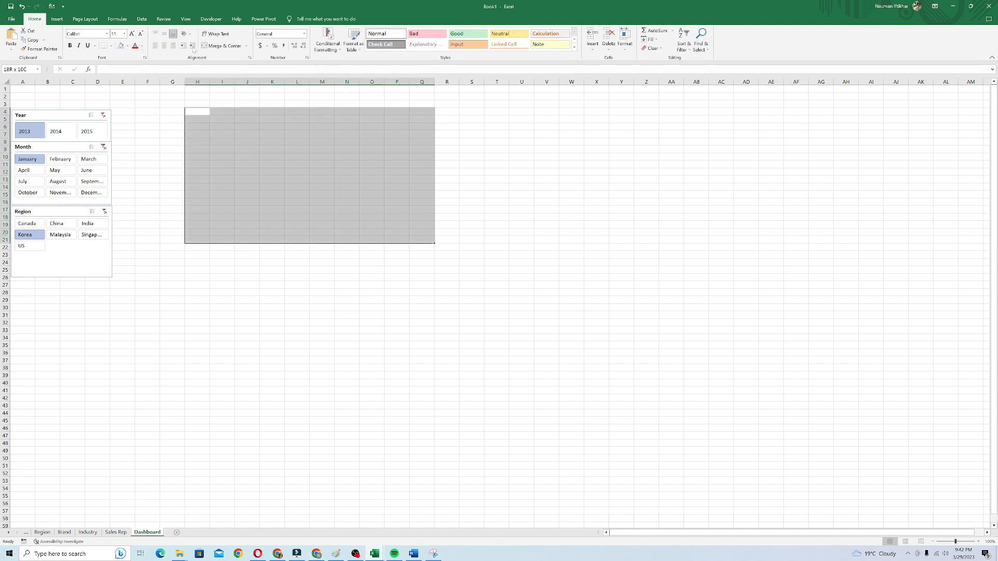
click(224, 45)
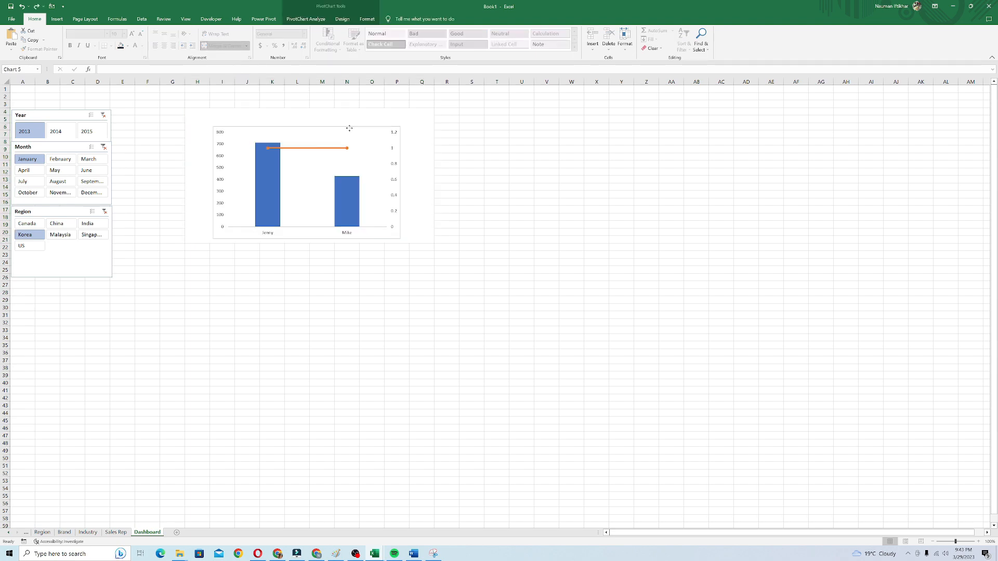
drag(349, 127, 345, 128)
Merge and center cells H2:Q3 above the chart and enter the title "SALES REP PERFORMANCE- SALE VALUE AND COUNT".
click(193, 97)
key(shift+Right)
key(shift+Right)
key(shift+Right)
key(shift+Right)
key(shift+Right)
key(shift+Right)
key(shift+Right)
key(shift+Right)
key(shift+Right)
key(shift+Right)
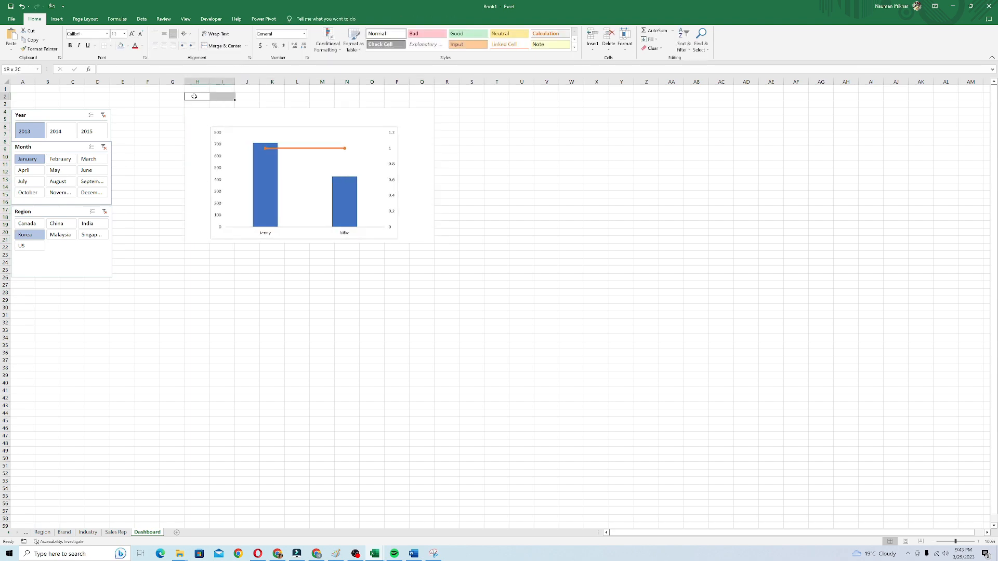
key(shift+Left)
key(shift+Down)
click(224, 46)
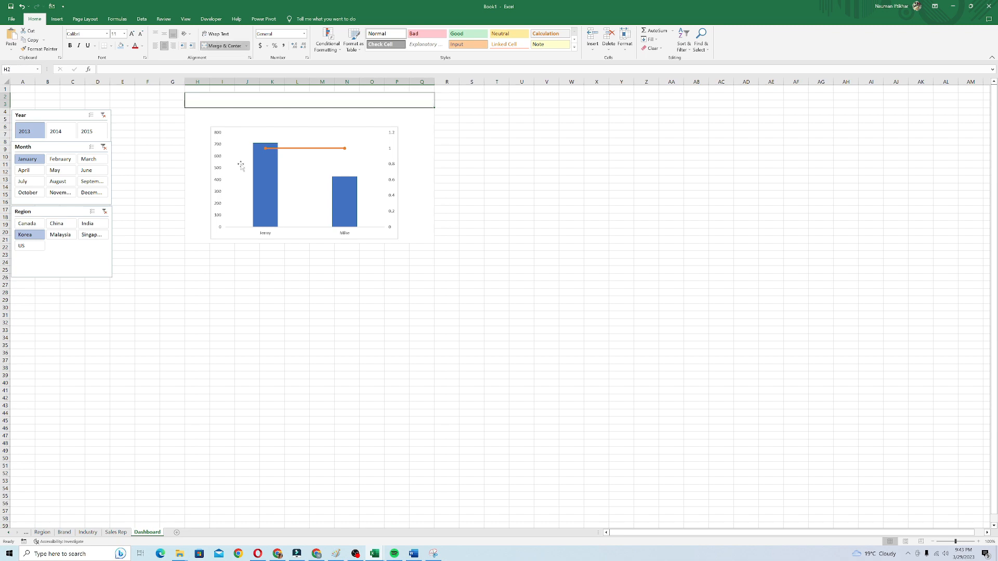
double_click(250, 103)
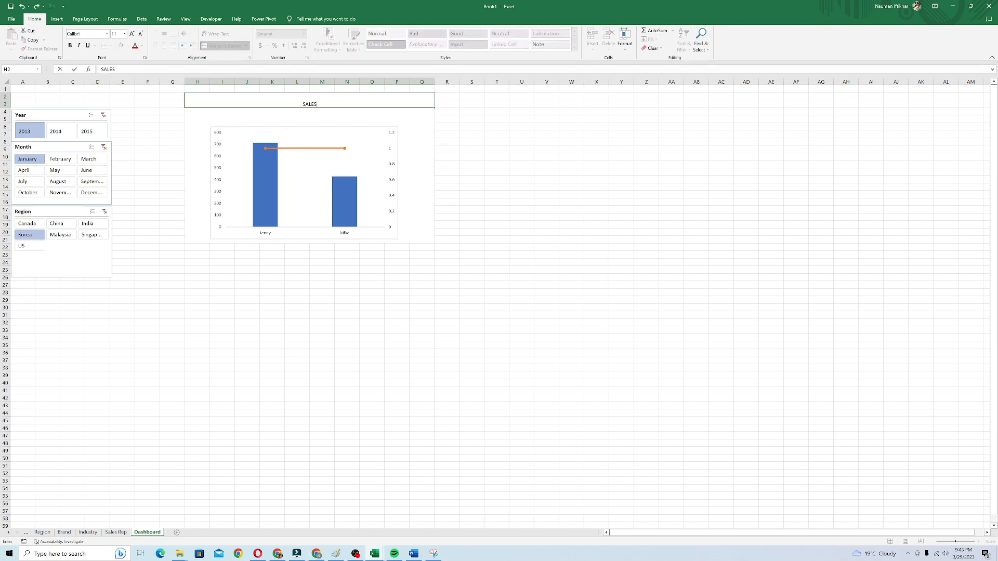
text(SALES REP PERFORMANCE- SALE VALUE AND COUNT)
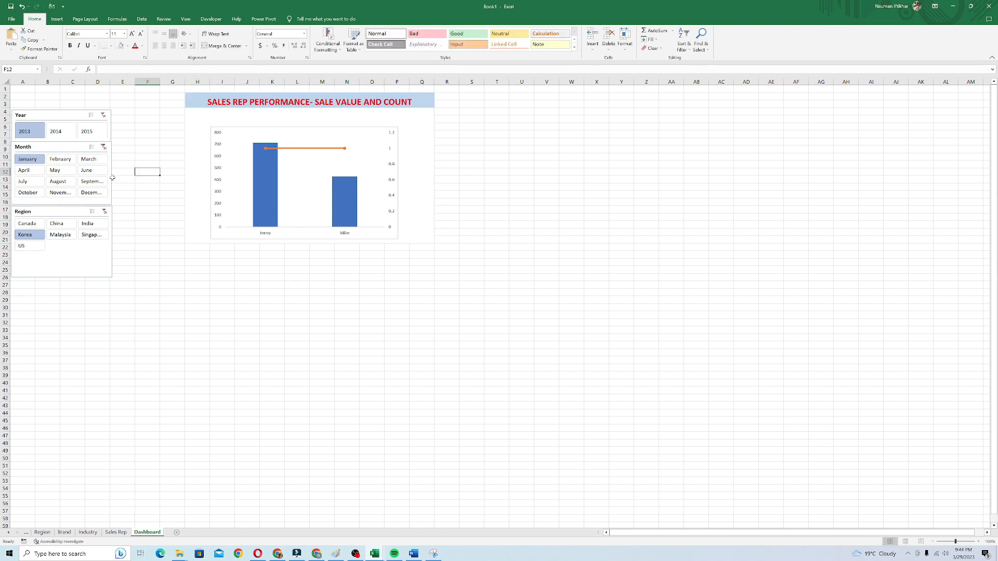
Switch the Dashboard's Year slicer to 2014 and its Month slicer to May.
click(56, 131)
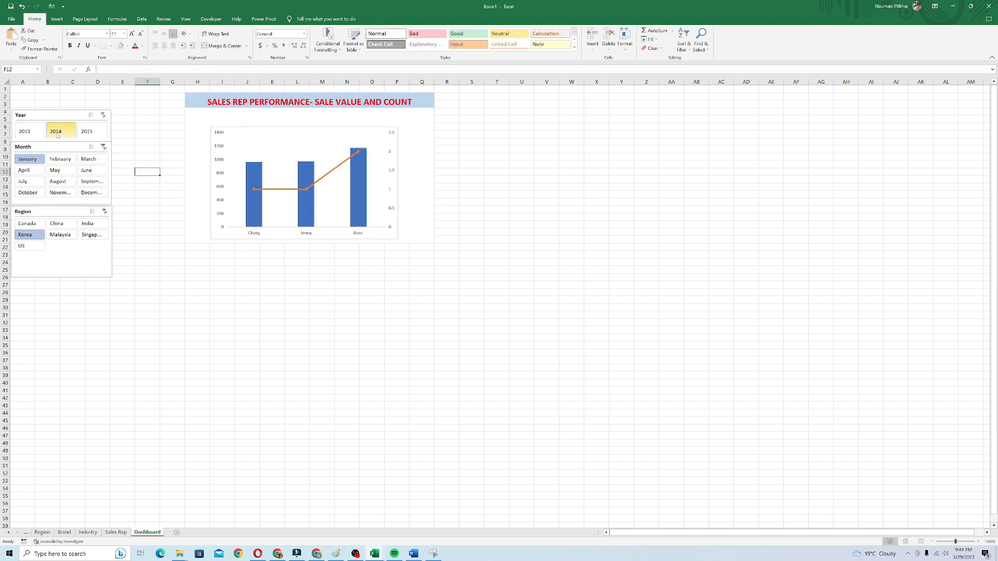
click(58, 169)
click(372, 315)
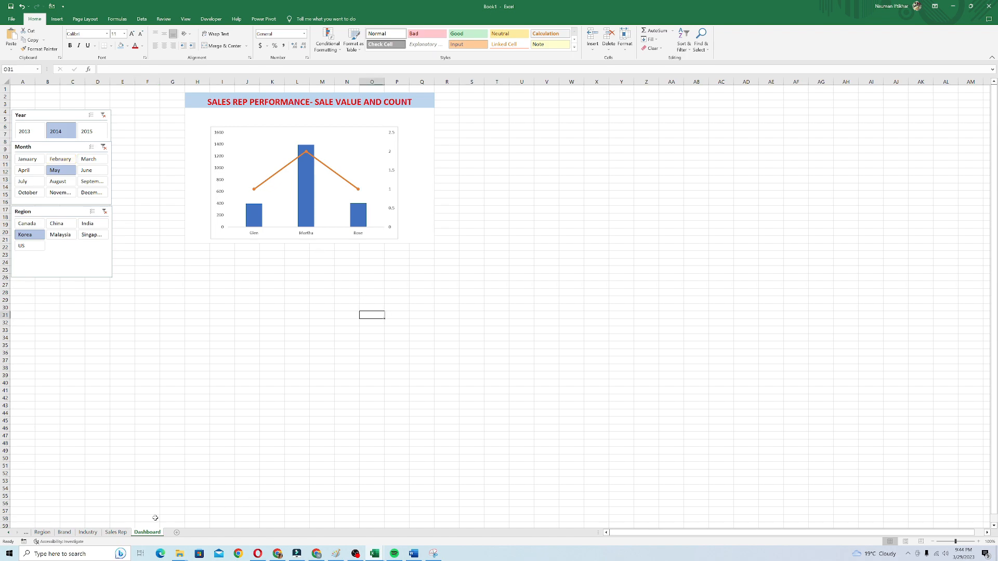
Insert a Clustered Bar PivotChart from the pivot table on the Industry sheet.
click(85, 533)
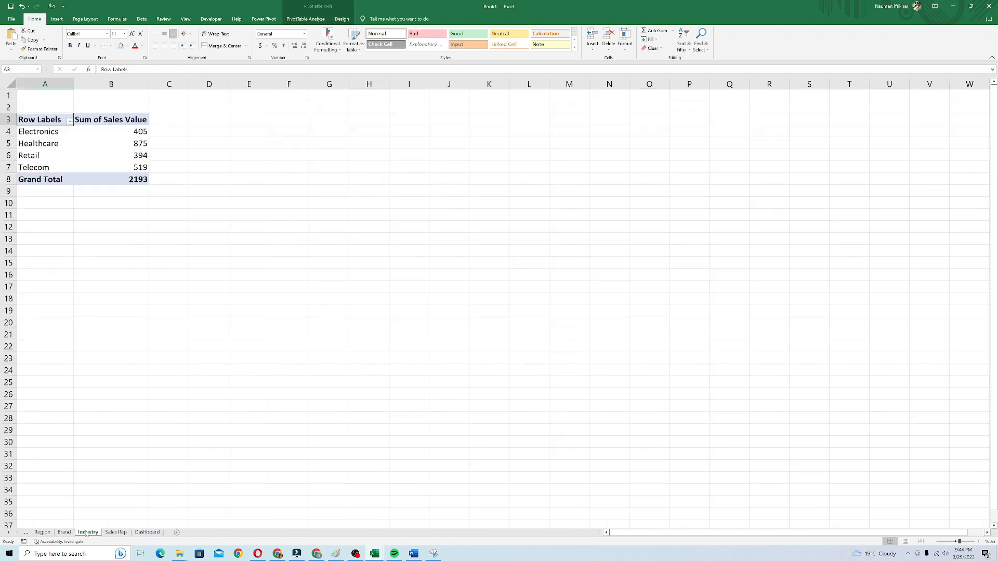
click(104, 156)
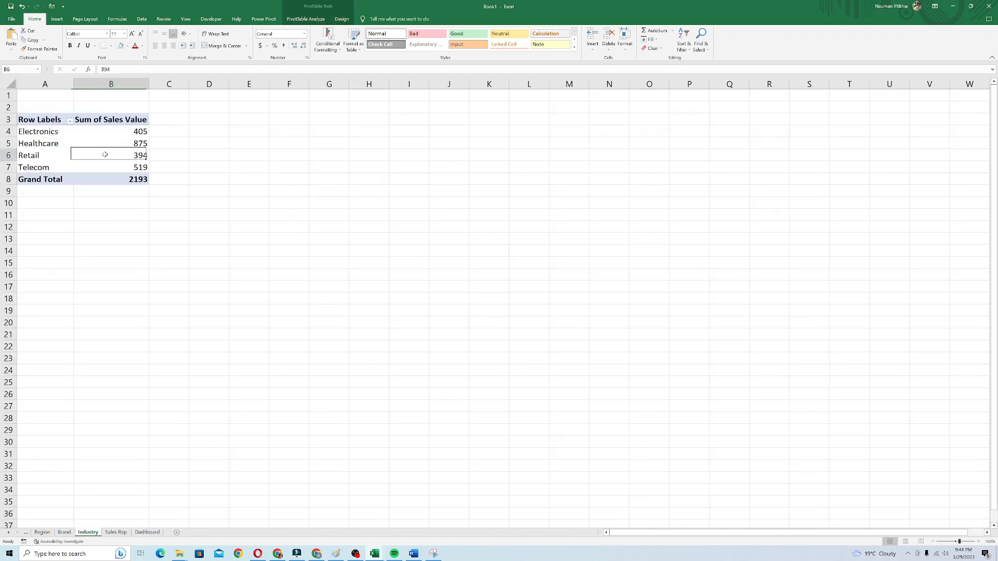
click(295, 19)
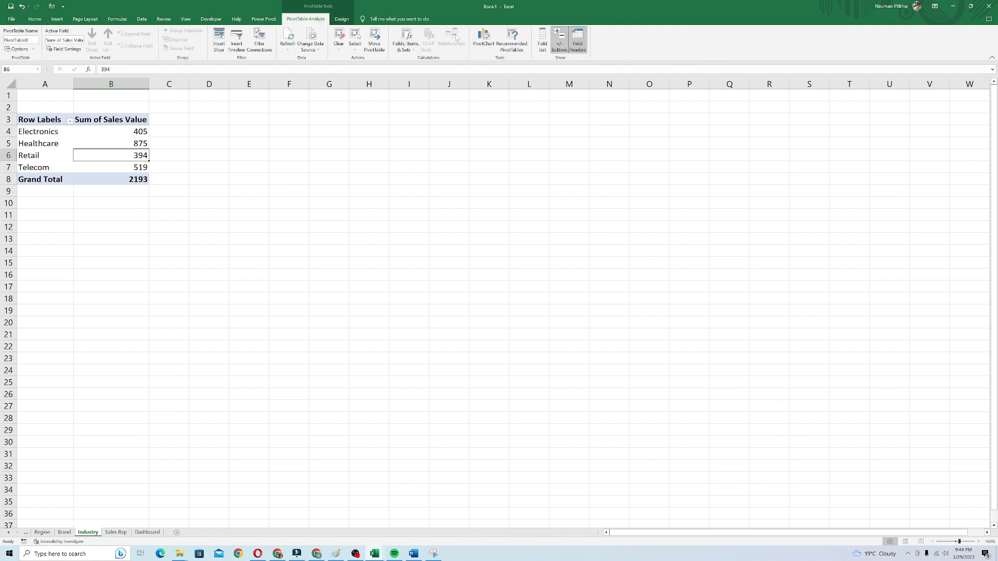
click(480, 36)
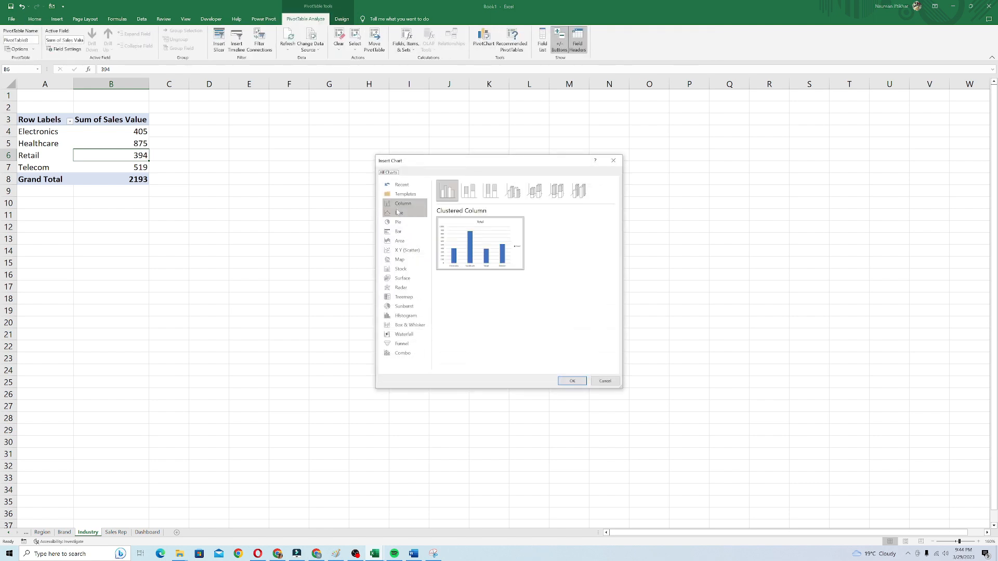
click(398, 231)
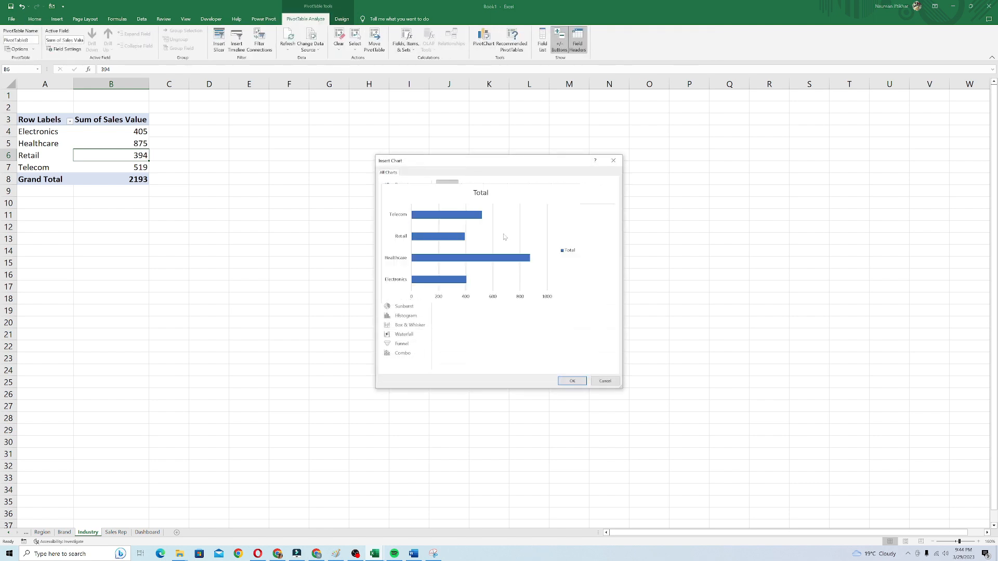
click(571, 380)
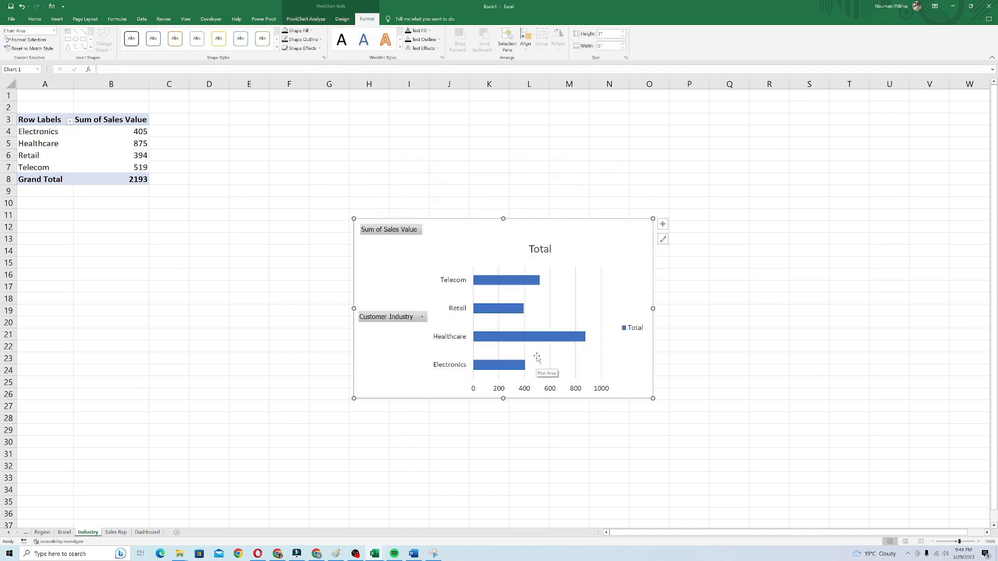
Strip the Industry chart of its legend, all field buttons and the chart title.
click(636, 333)
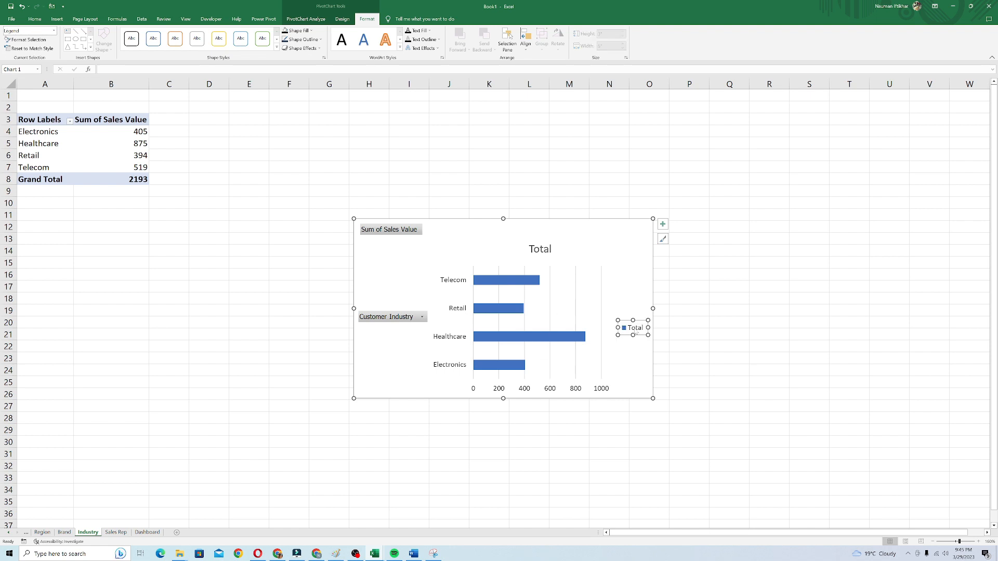
key(Delete)
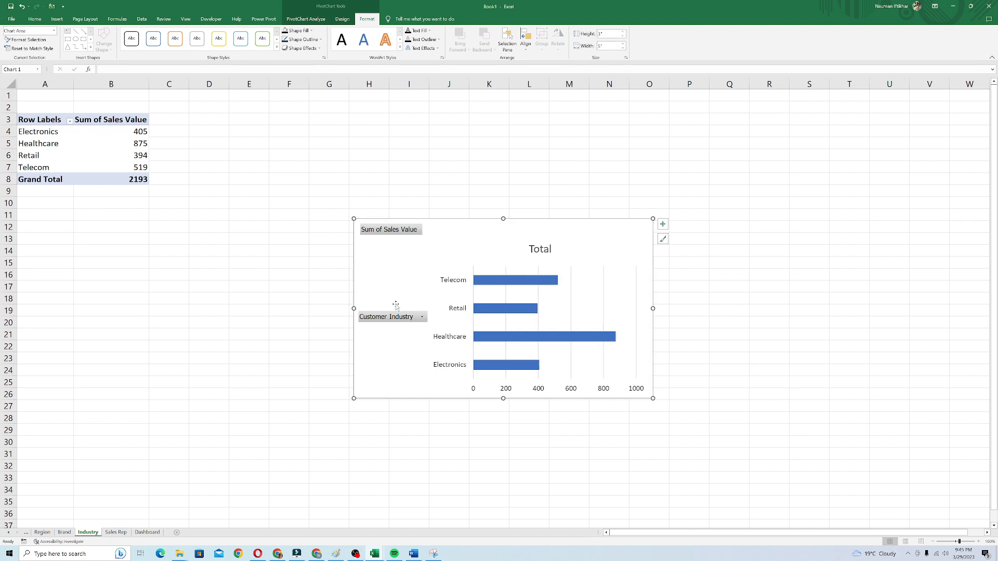
click(300, 20)
click(423, 45)
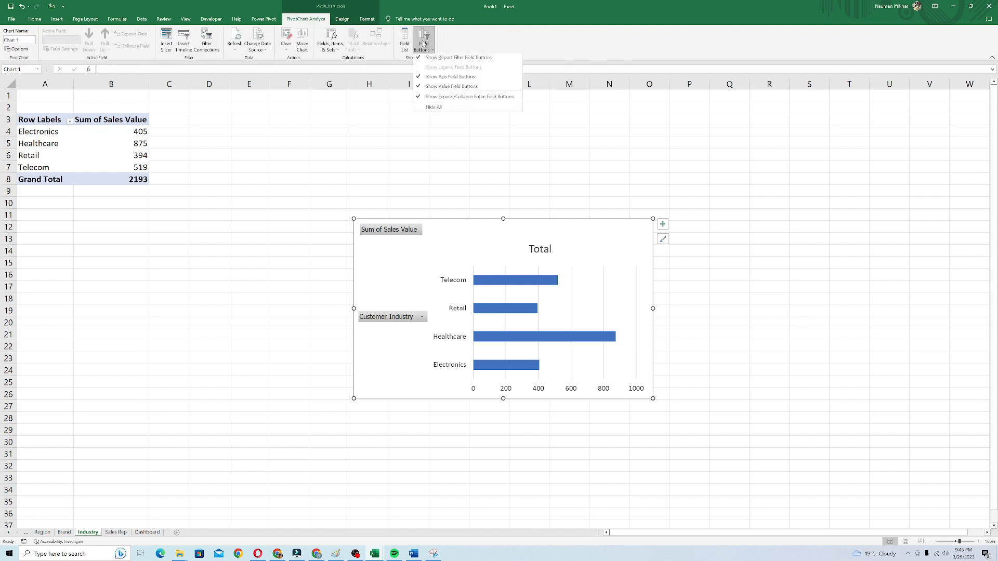
click(436, 108)
click(504, 233)
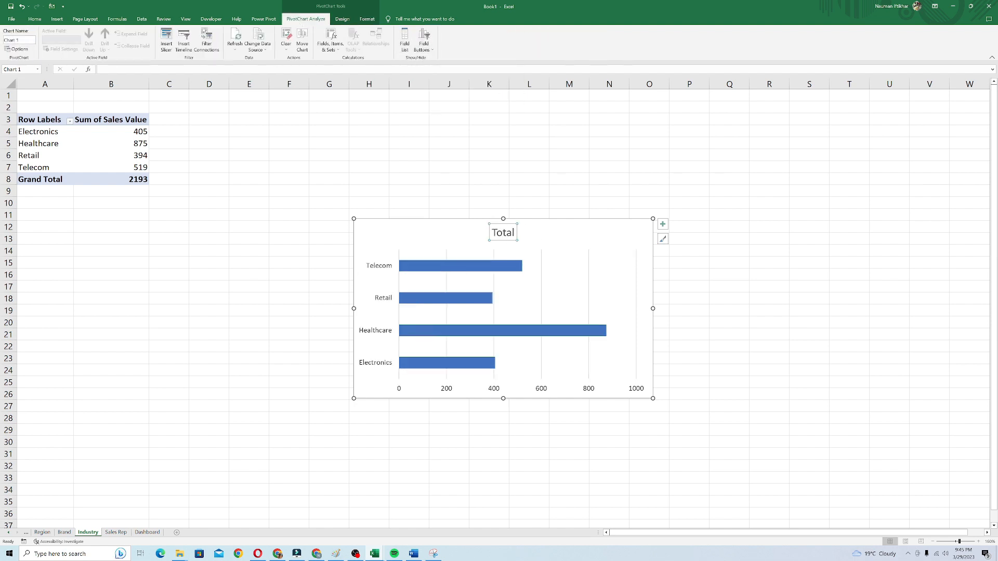
key(Delete)
Fill the bars of the Industry chart with the orange theme color.
right_click(489, 246)
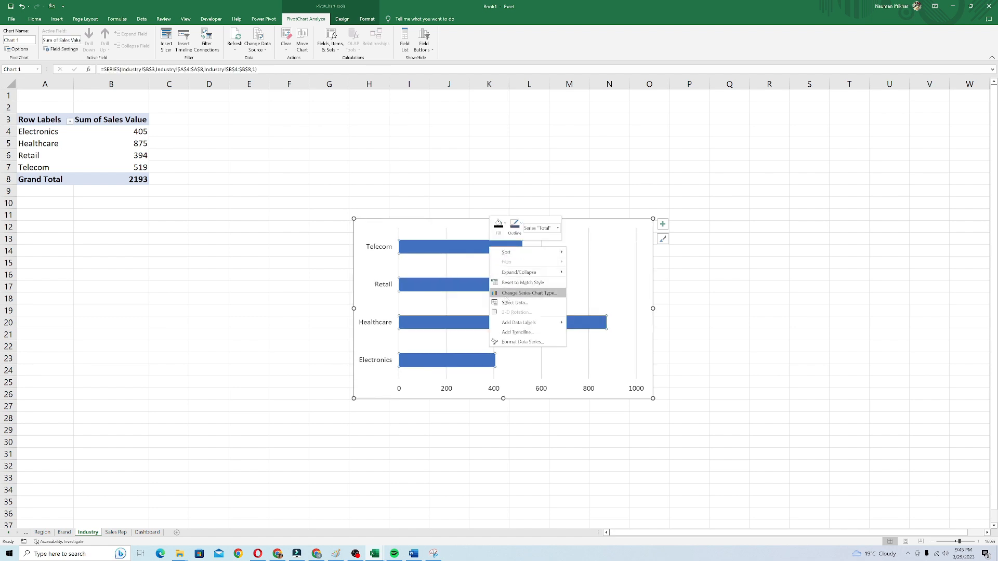
click(499, 227)
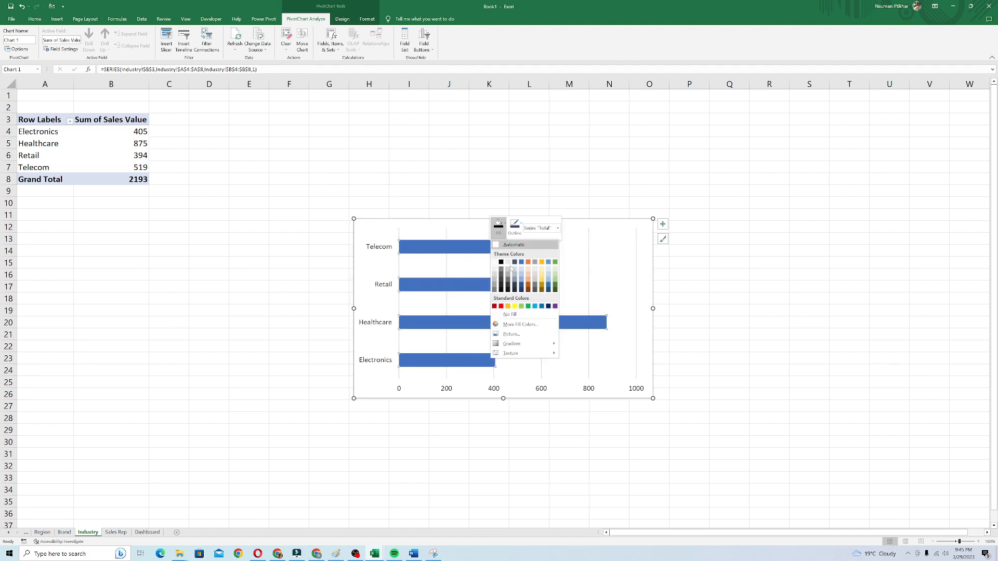
click(528, 263)
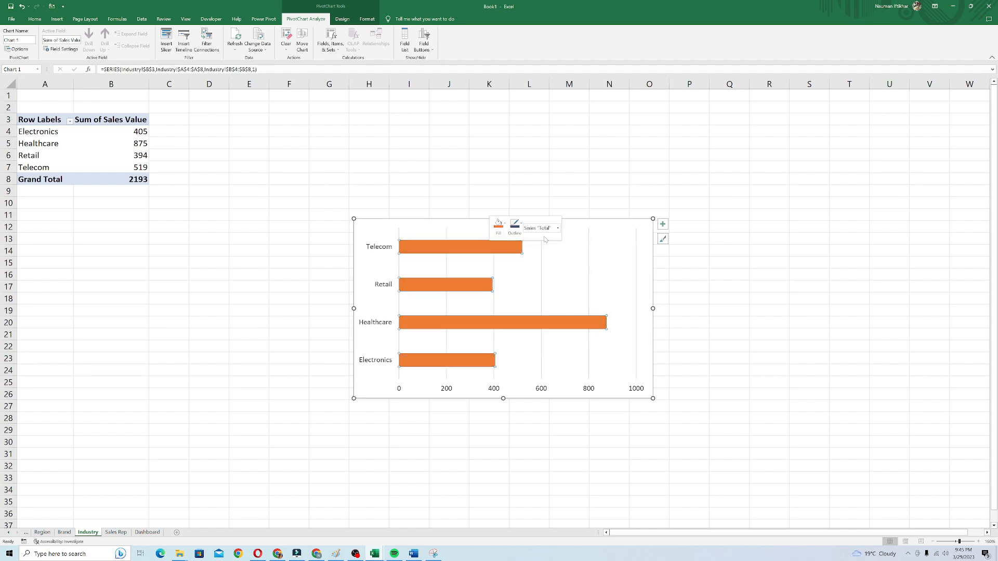
click(545, 249)
Copy the Industry bar chart, merge cells H25:Q38 on the Dashboard, and paste the chart there.
click(466, 227)
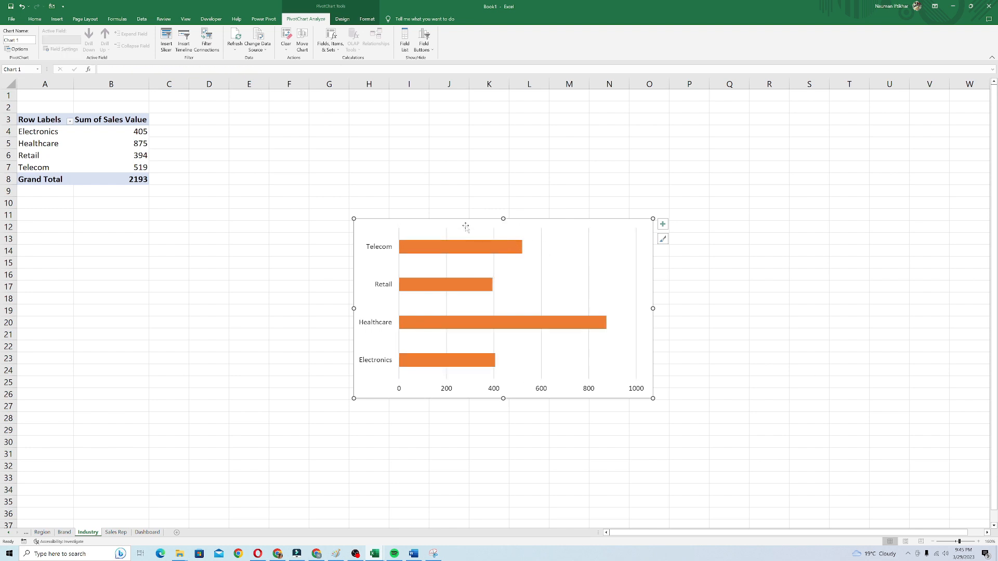
click(143, 534)
key(shift+Right)
key(shift+Right)
key(shift+Right)
key(shift+Right)
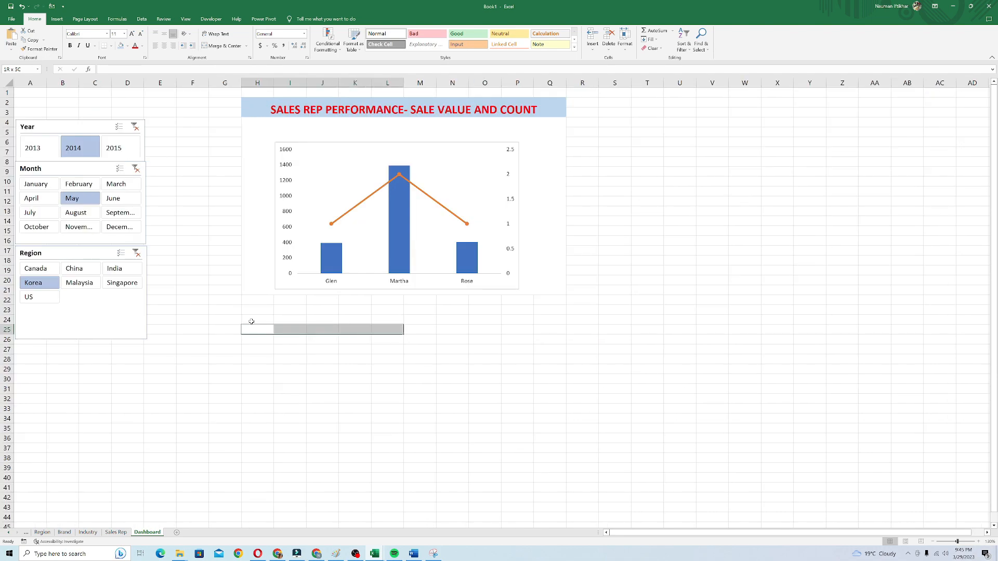
key(shift+Right)
key(shift+Right)
key(shift+Right)
key(shift+Right)
key(shift+Right)
key(shift+Down)
key(shift+Down)
key(shift+Down)
key(shift+Down)
key(shift+Down)
key(shift+Down)
key(shift+Down)
key(shift+Down)
key(shift+Down)
key(shift+Down)
key(shift+Down)
key(shift+Down)
key(shift+Down)
click(221, 46)
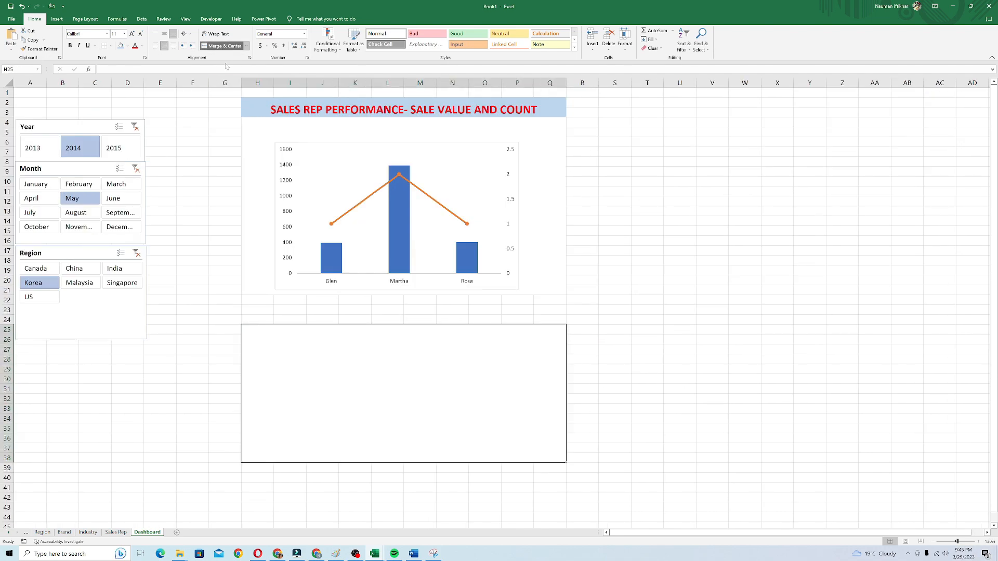
key(ctrl+v)
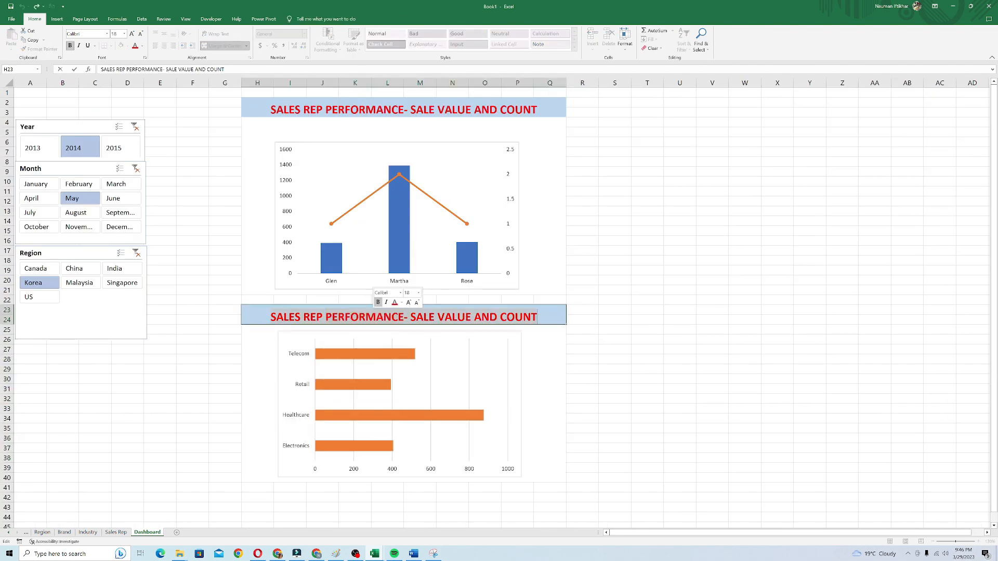
Change the heading above the Industry chart to "SALES BY INDUSTRY" and set its font color to black.
text(SALES )
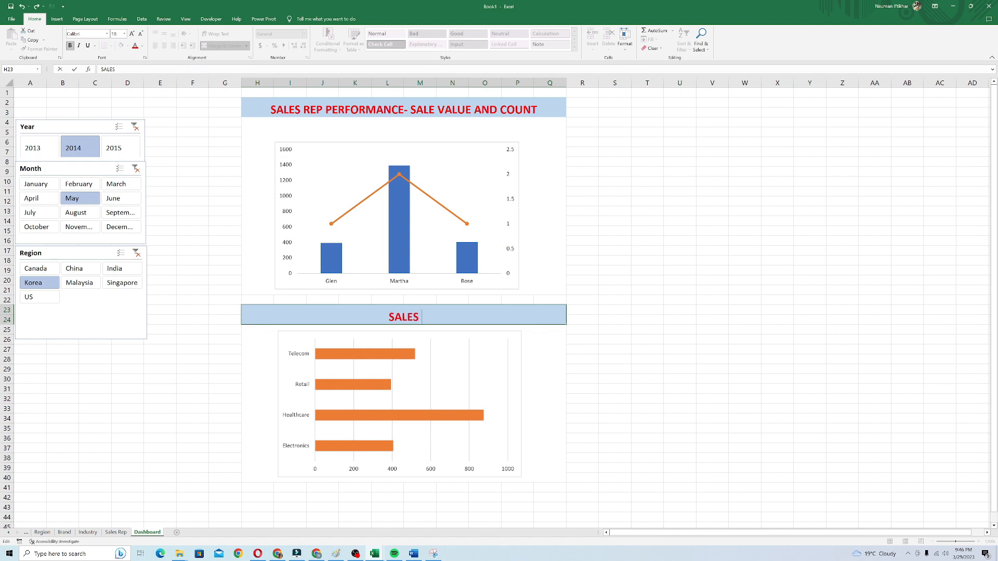
text(BY INDUSTRY)
drag(354, 317, 454, 317)
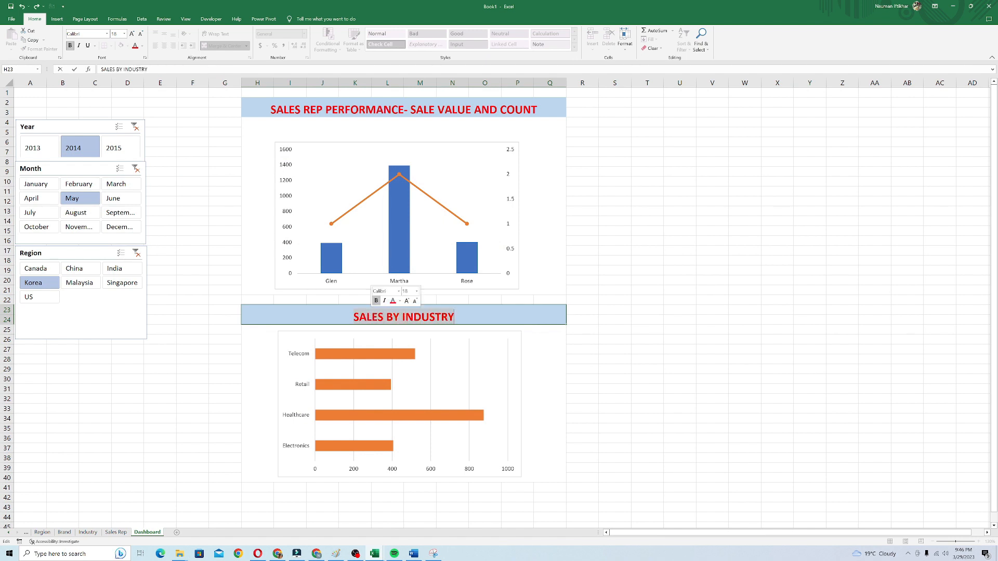
click(141, 46)
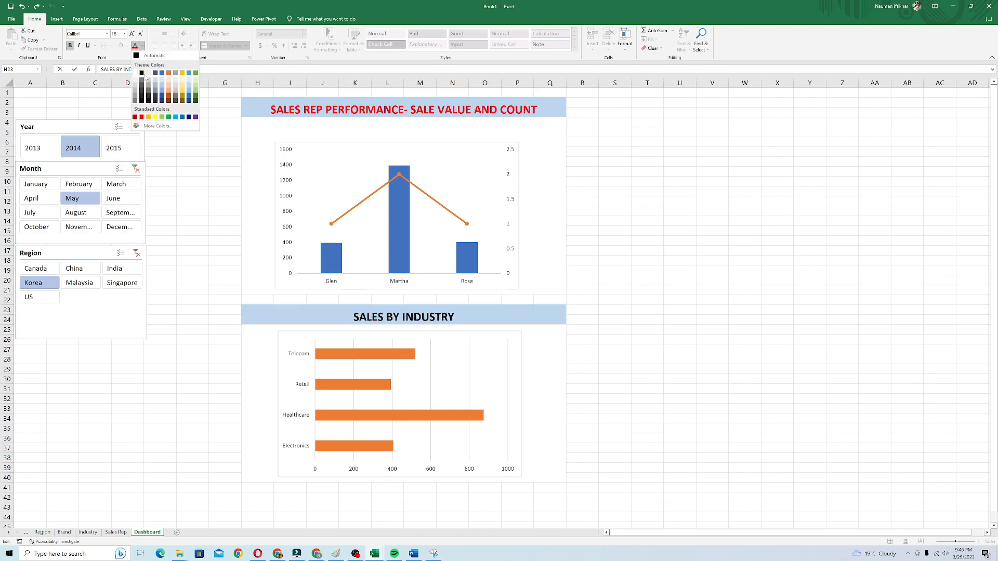
click(142, 73)
click(614, 290)
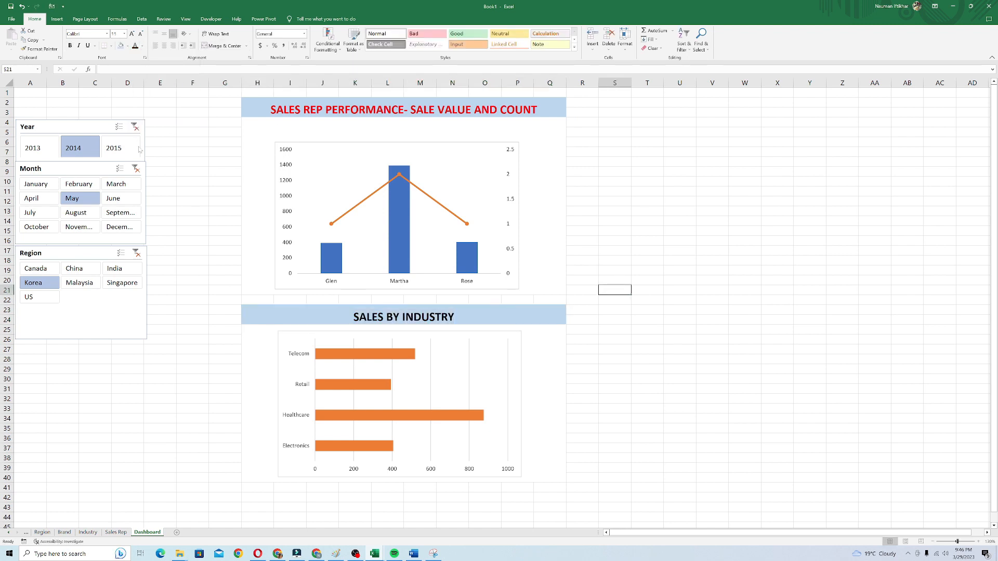
Clear the Region slicer's filter and insert an Area PivotChart from the pivot table on the Brand sheet.
click(136, 253)
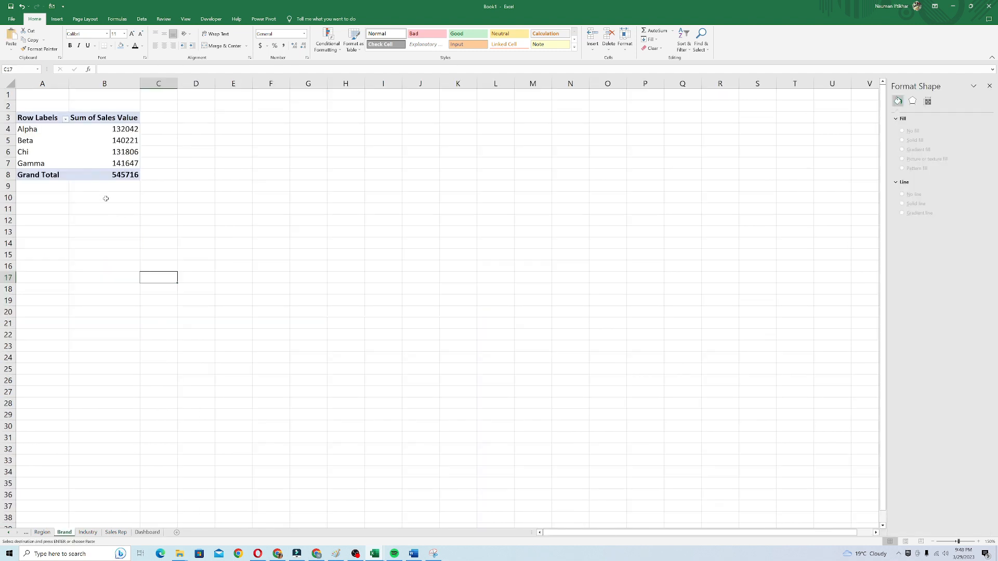
click(81, 143)
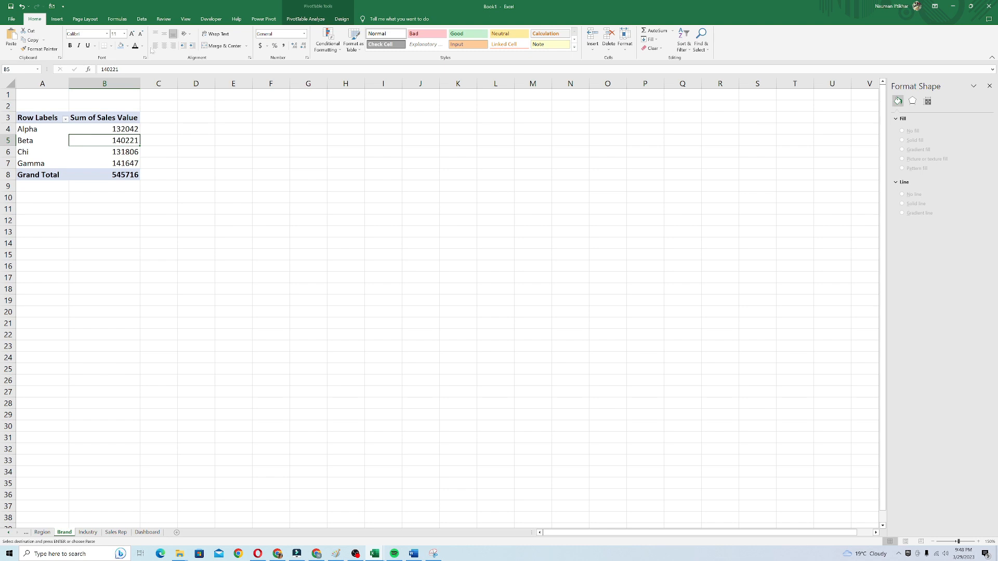
click(306, 18)
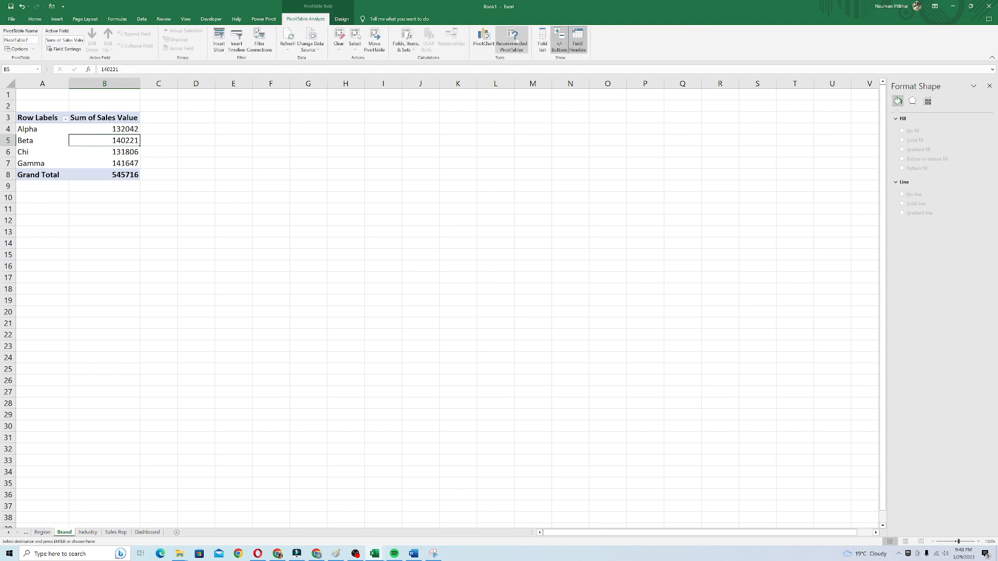
click(492, 44)
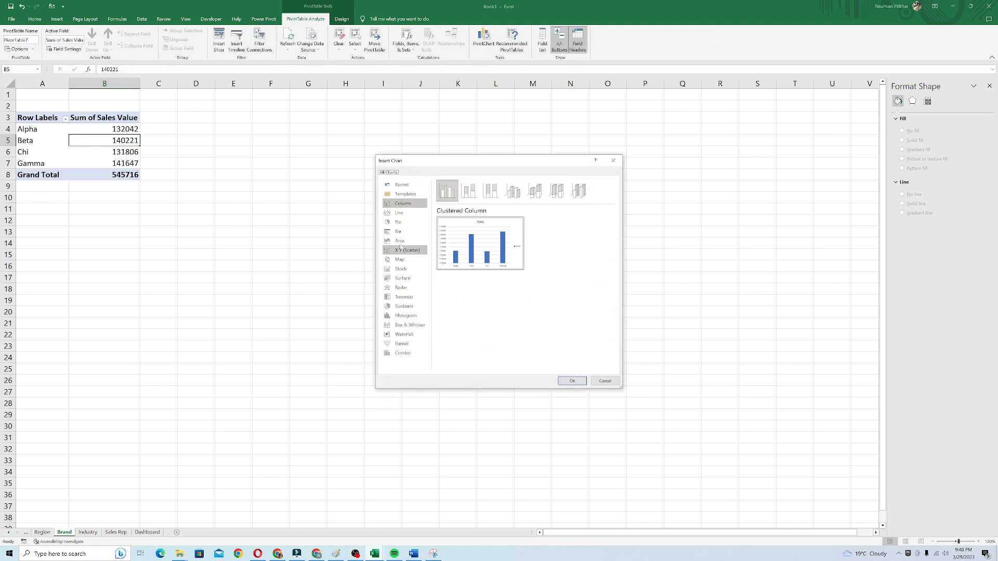
click(400, 234)
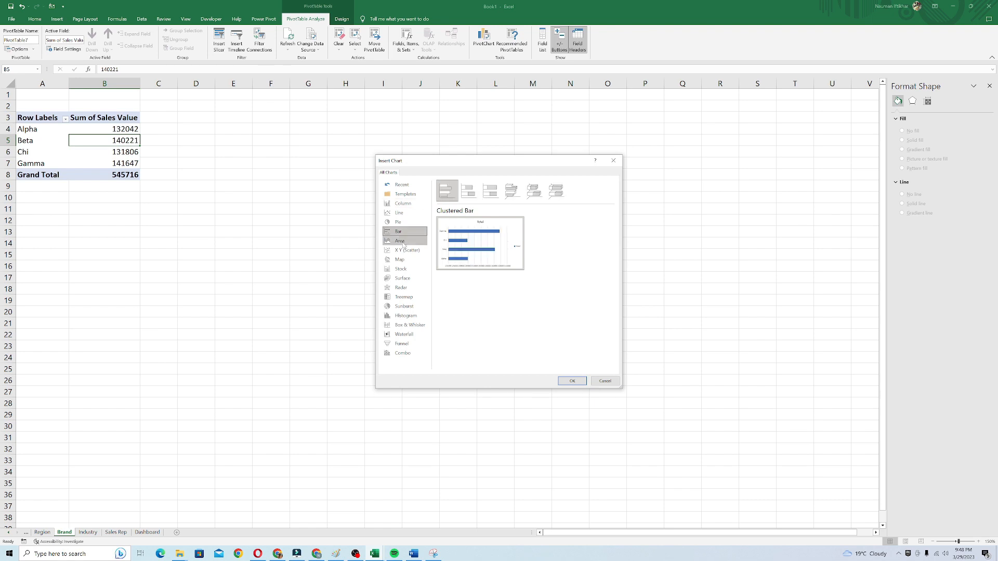
click(401, 242)
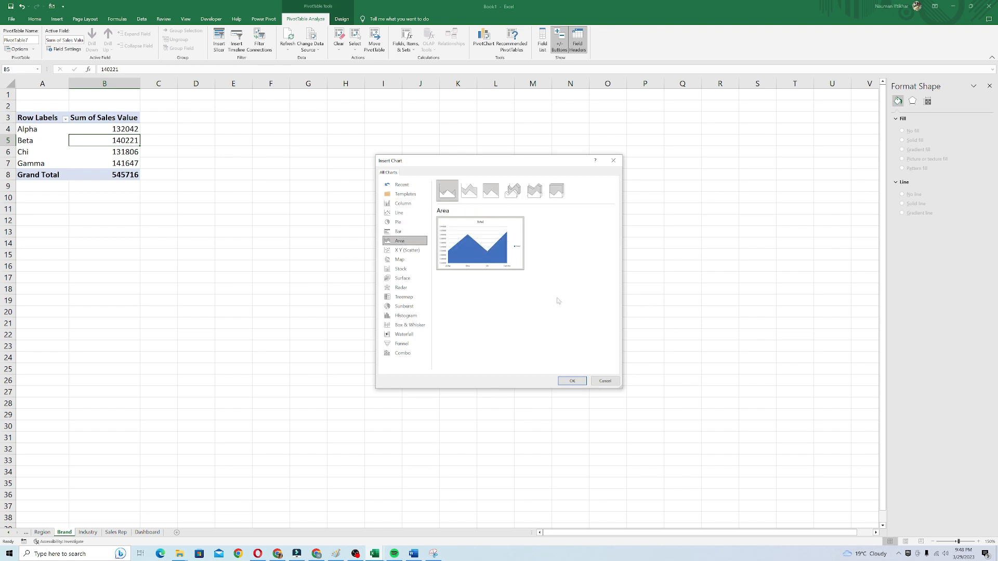
click(572, 382)
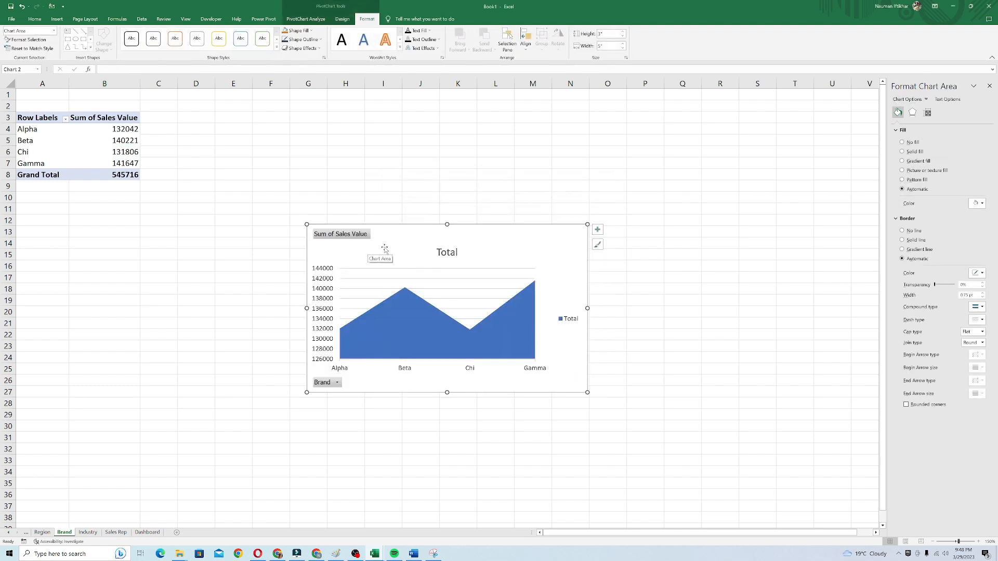
Remove the legend, all field buttons and the chart title from the Brand area chart.
click(569, 324)
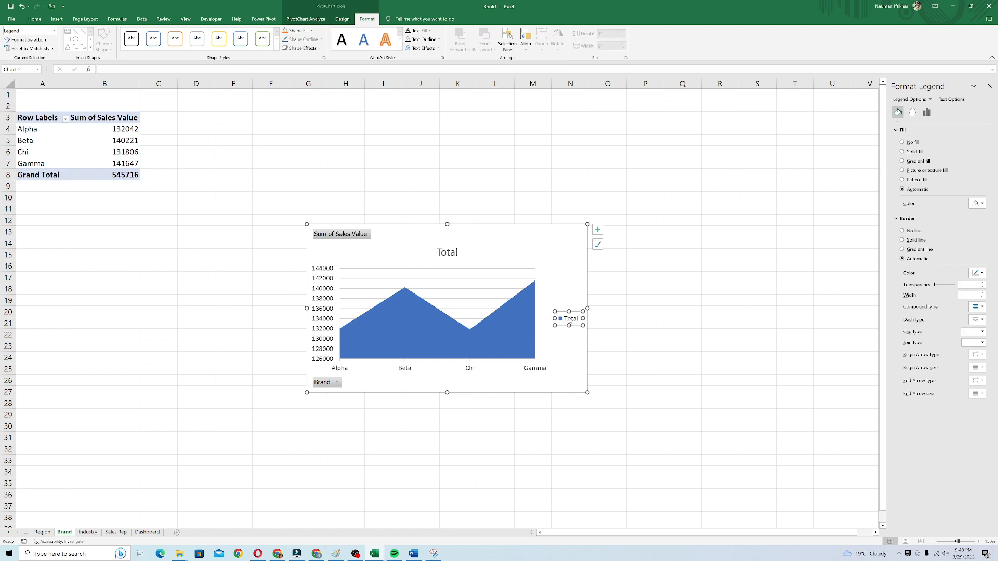
key(Delete)
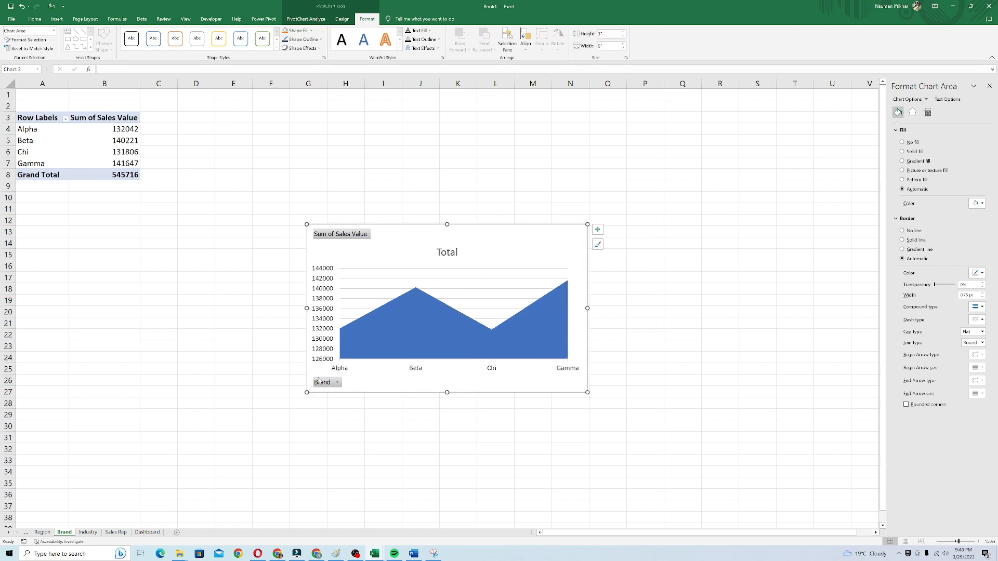
click(307, 20)
click(424, 47)
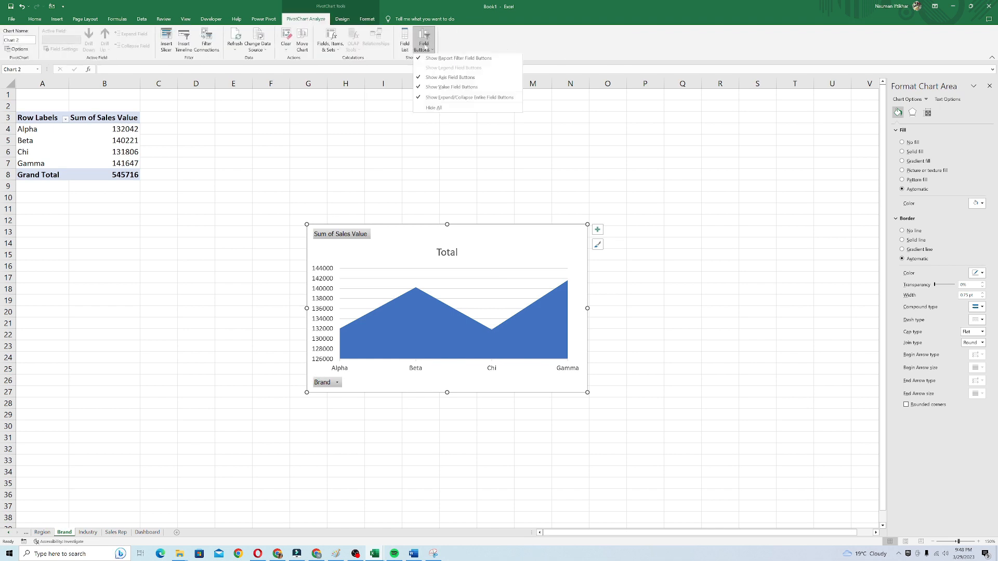
click(442, 108)
click(453, 238)
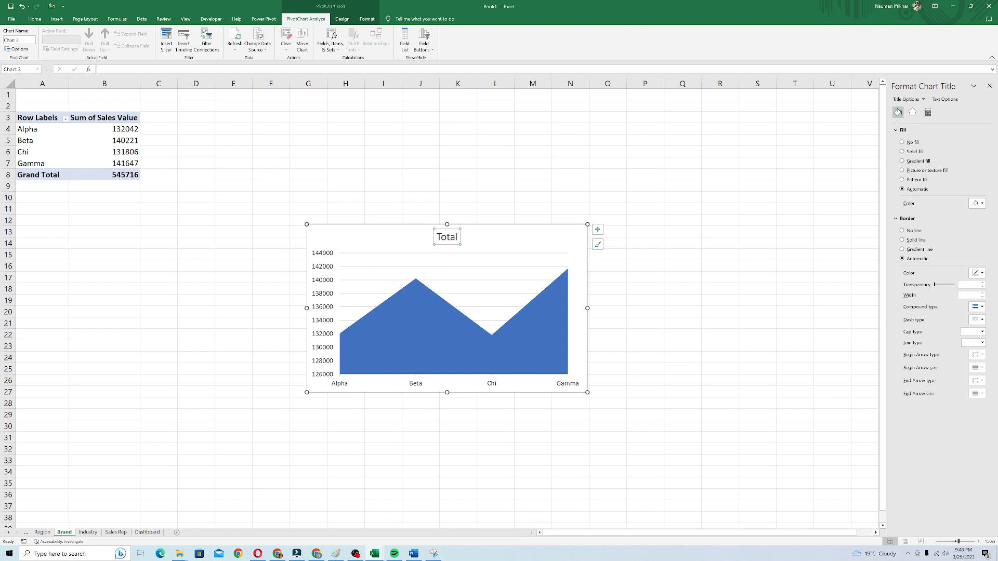
key(Delete)
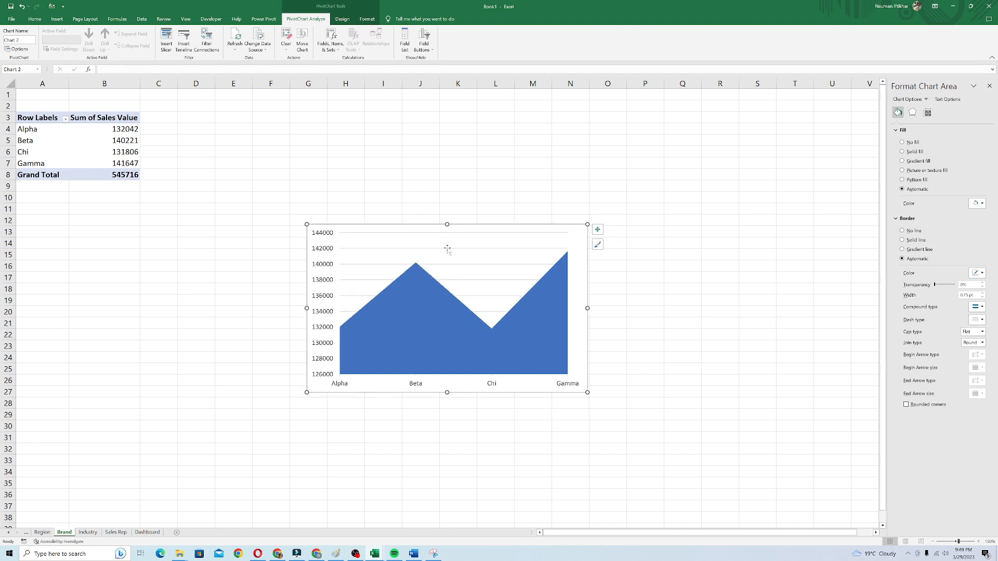
Fill the area series of the Brand chart with a light green theme color.
click(413, 337)
right_click(413, 336)
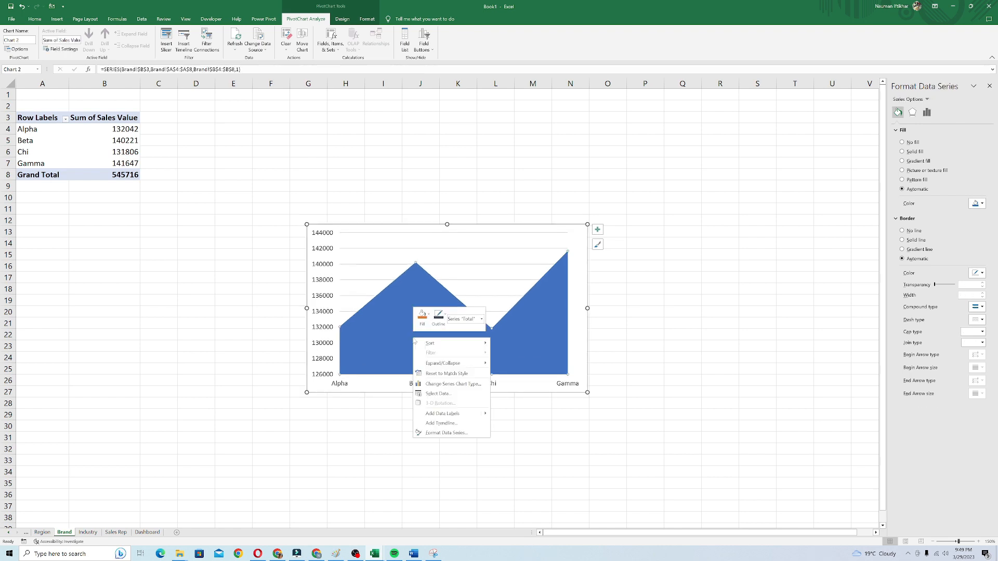
click(428, 318)
click(481, 363)
Copy the Brand area chart to the Dashboard and place it beside the sales rep chart.
click(518, 390)
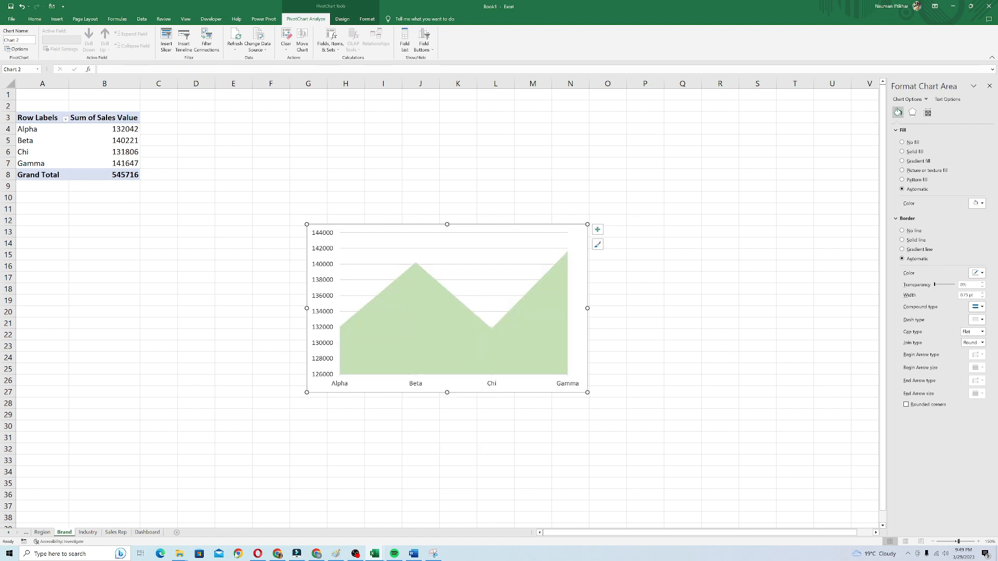
click(147, 532)
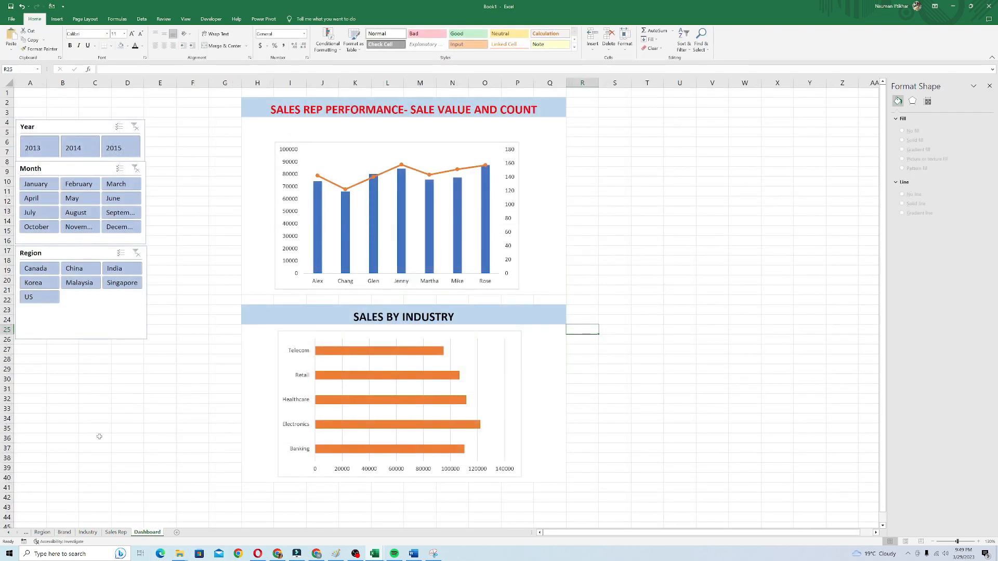
click(96, 438)
key(ctrl+v)
drag(120, 434, 621, 102)
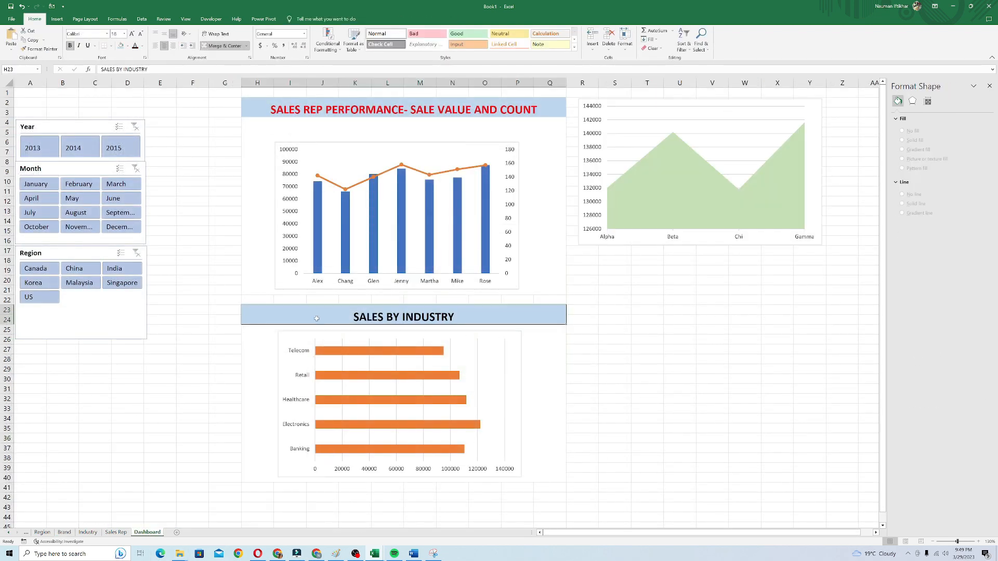
Copy the whole "SALES BY INDUSTRY" block with its heading and chart and paste it at S23.
drag(561, 479, 317, 318)
key(ctrl+c)
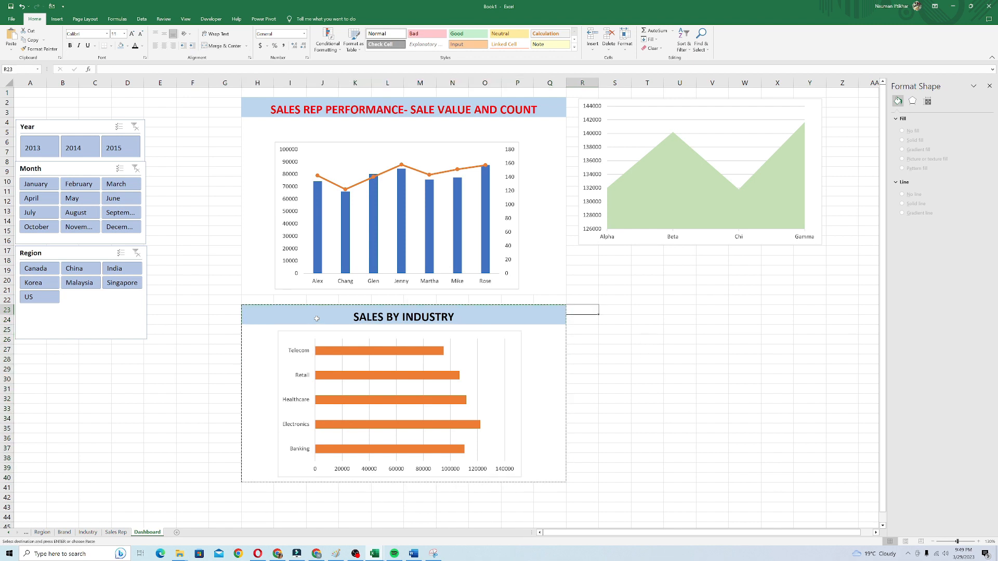
click(615, 309)
key(ctrl+v)
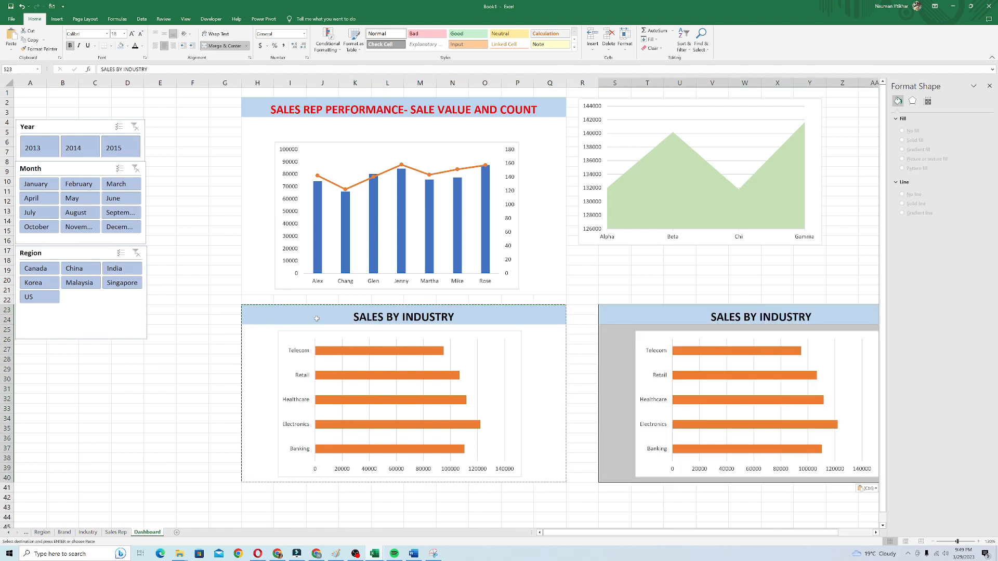
Cut the green Brand area chart and paste it onto the duplicated industry bar chart.
click(699, 177)
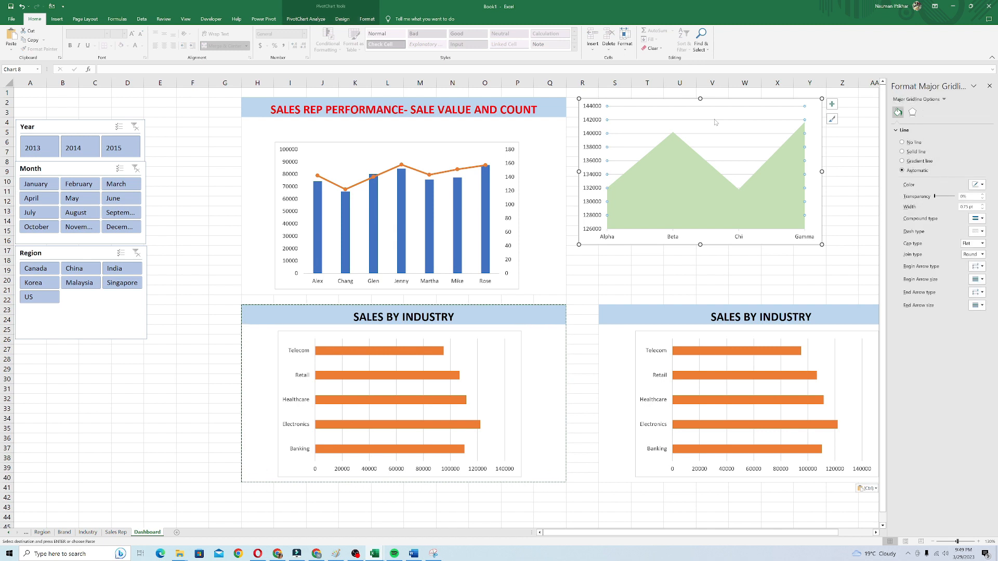
key(Delete)
click(691, 334)
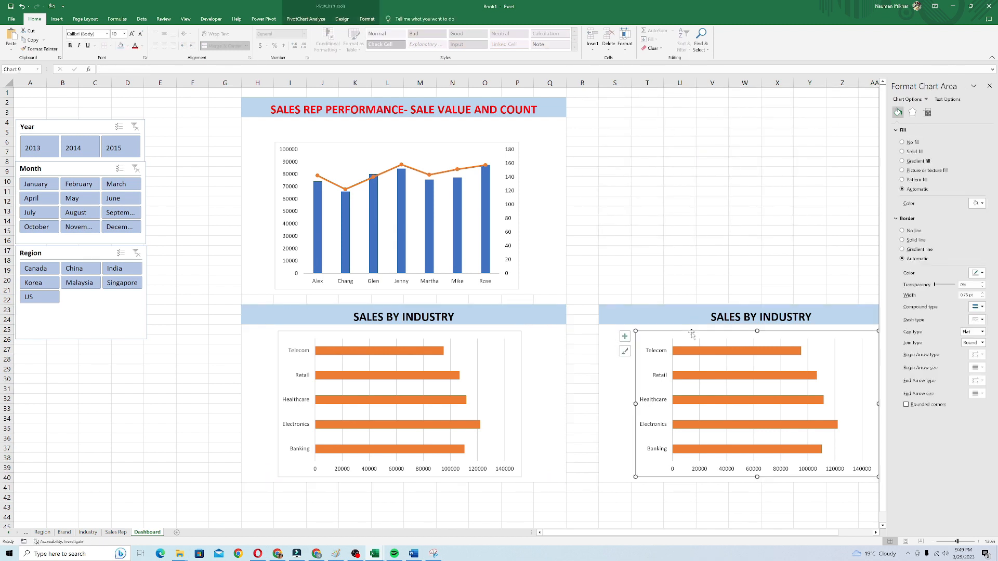
key(ctrl+v)
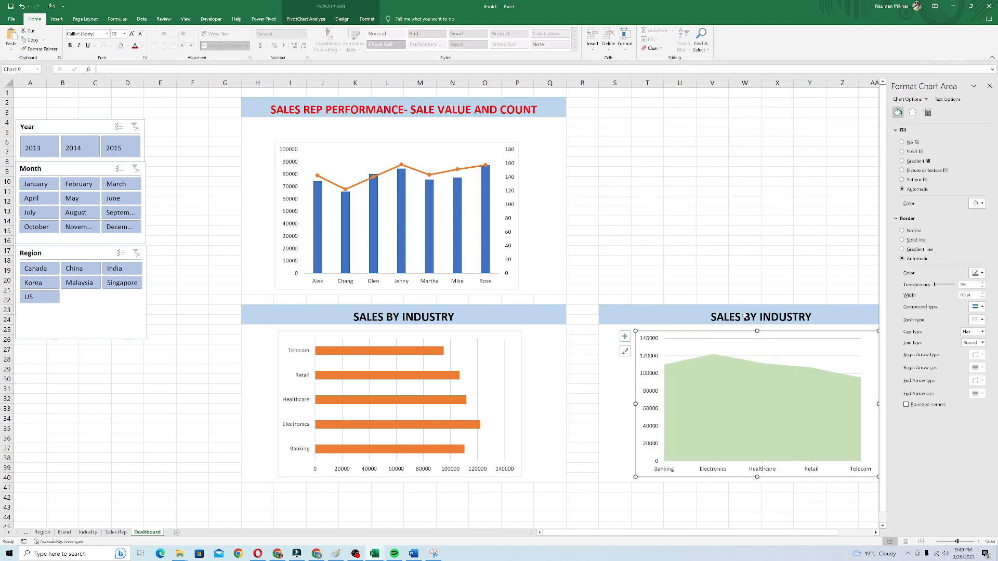
Change the heading above the green area chart to "SALES BY BRAND".
click(744, 315)
double_click(763, 317)
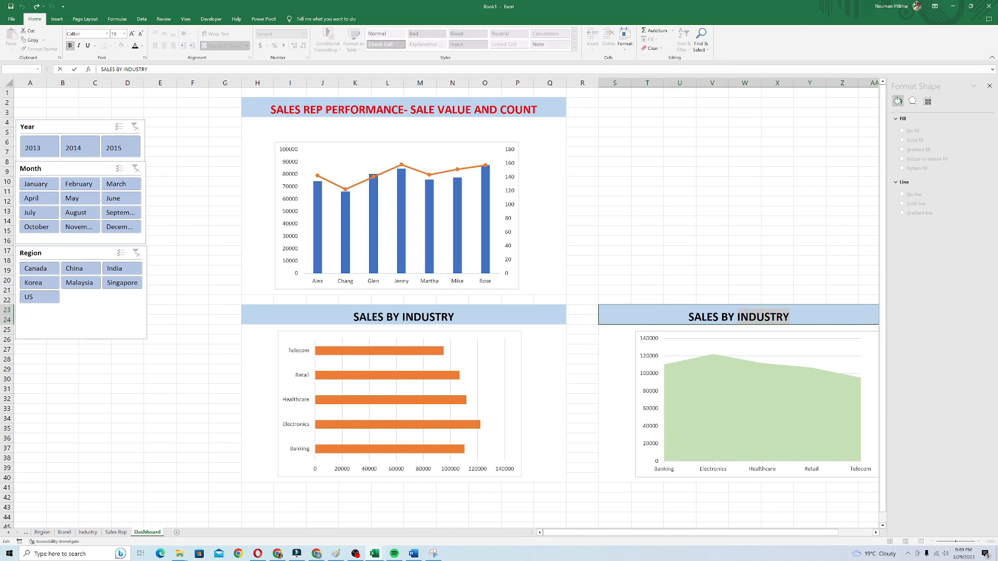
text(BRAND)
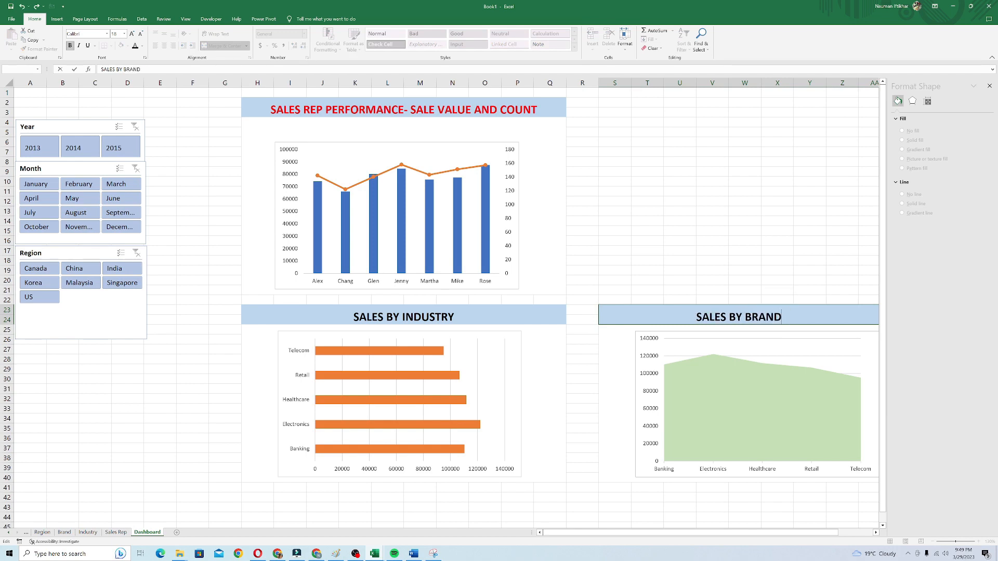
click(712, 497)
scroll(663, 533, right, 3)
scroll(663, 532, left, 3)
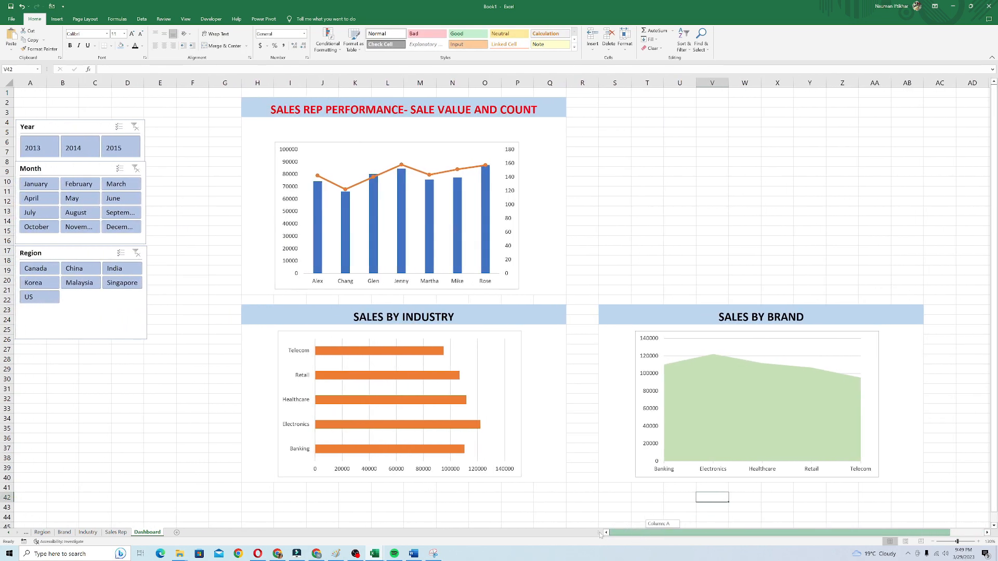
Filter the dashboard to 2014 and February with the Year and Month slicers.
click(93, 143)
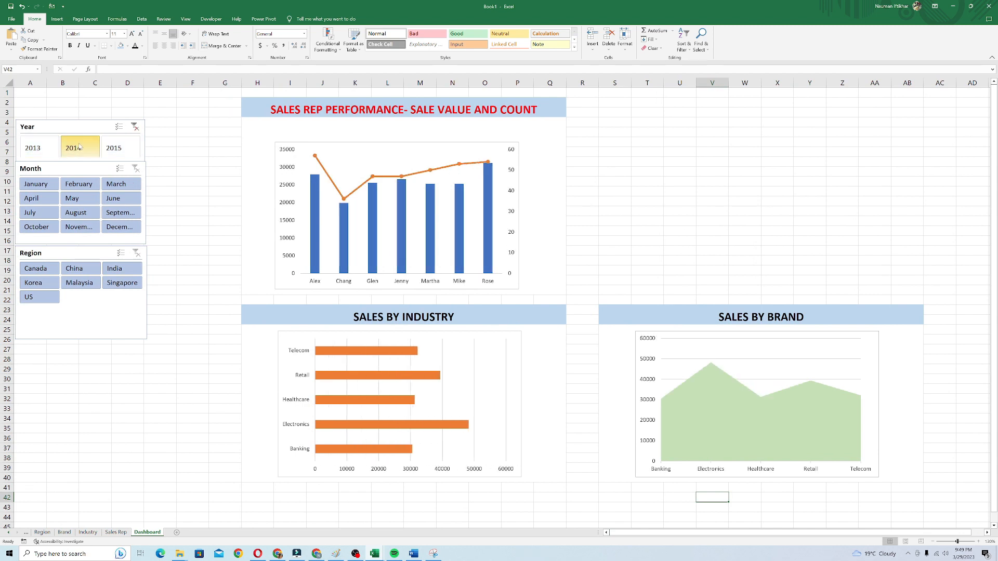
click(78, 183)
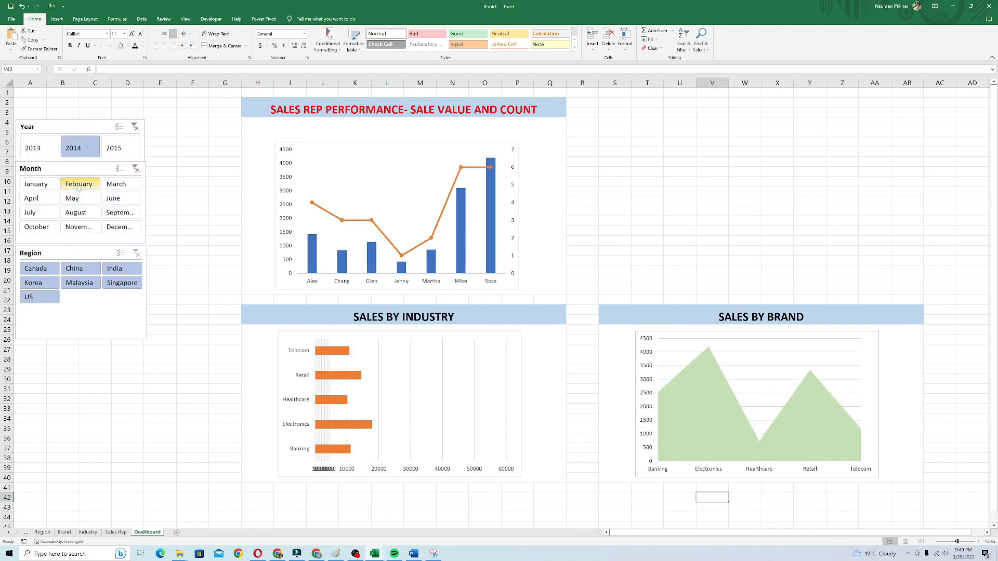
Merge H4:AB21 with the sales rep heading extended to column AB, and enlarge the sales rep chart to fill the merged area.
drag(258, 123, 907, 290)
click(212, 47)
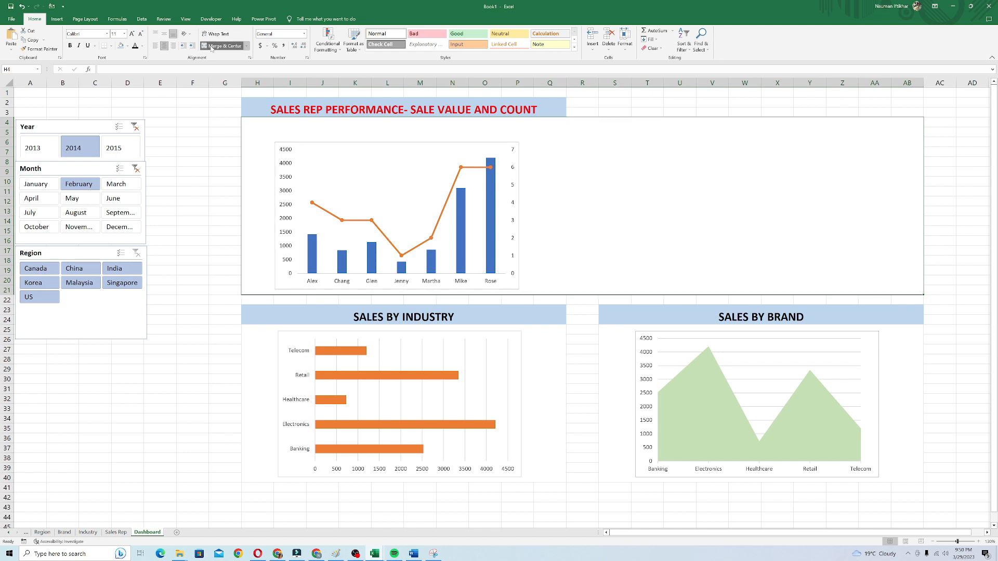
click(469, 167)
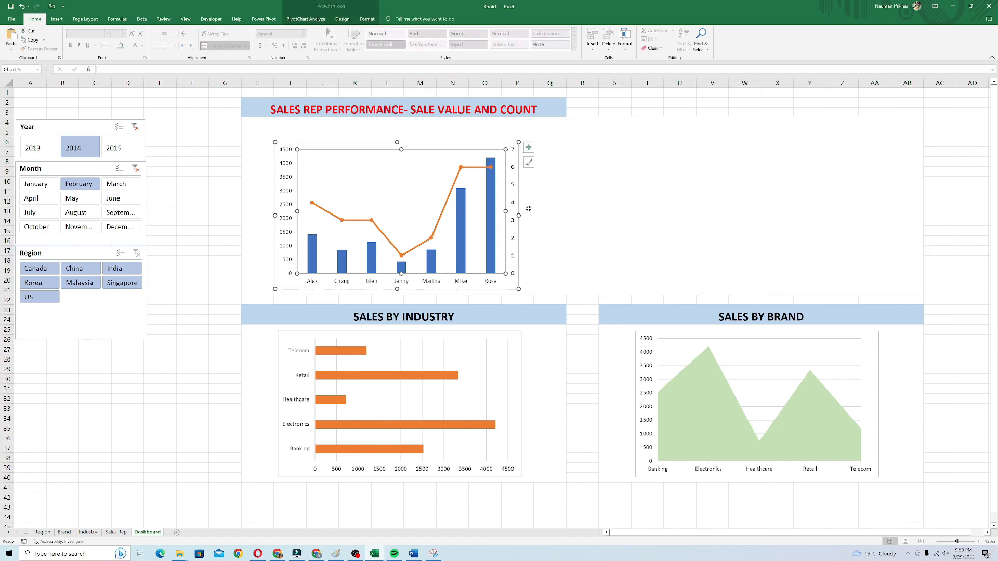
drag(519, 215, 892, 194)
drag(586, 142, 585, 131)
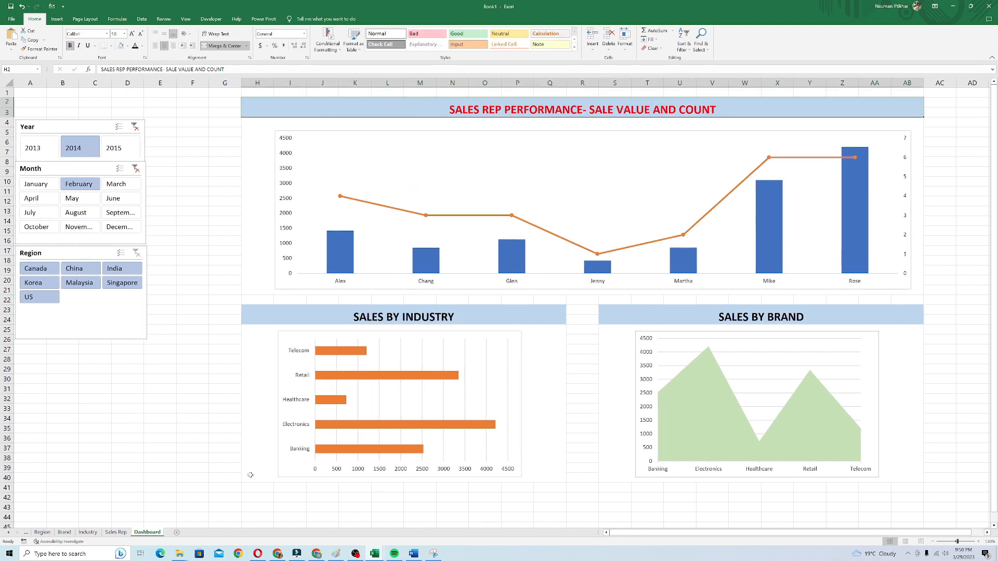
Insert a Clustered Bar PivotChart from the pivot table on the Region sheet.
click(42, 532)
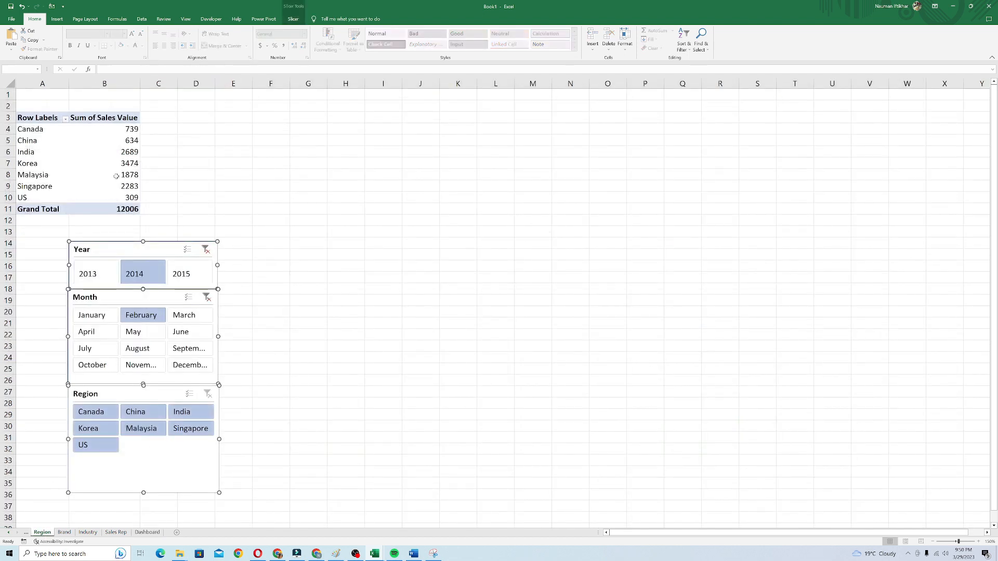
click(91, 152)
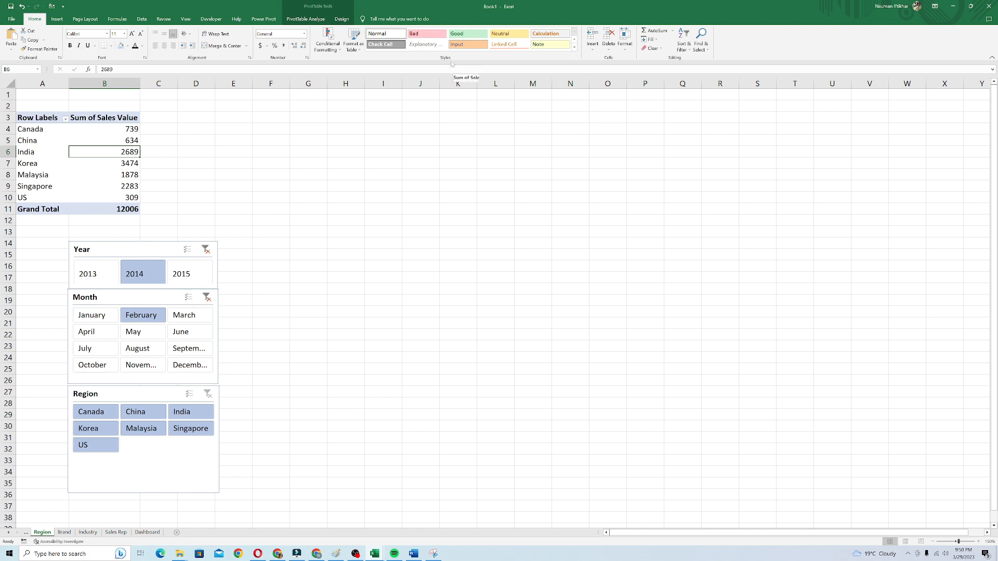
click(305, 18)
click(484, 37)
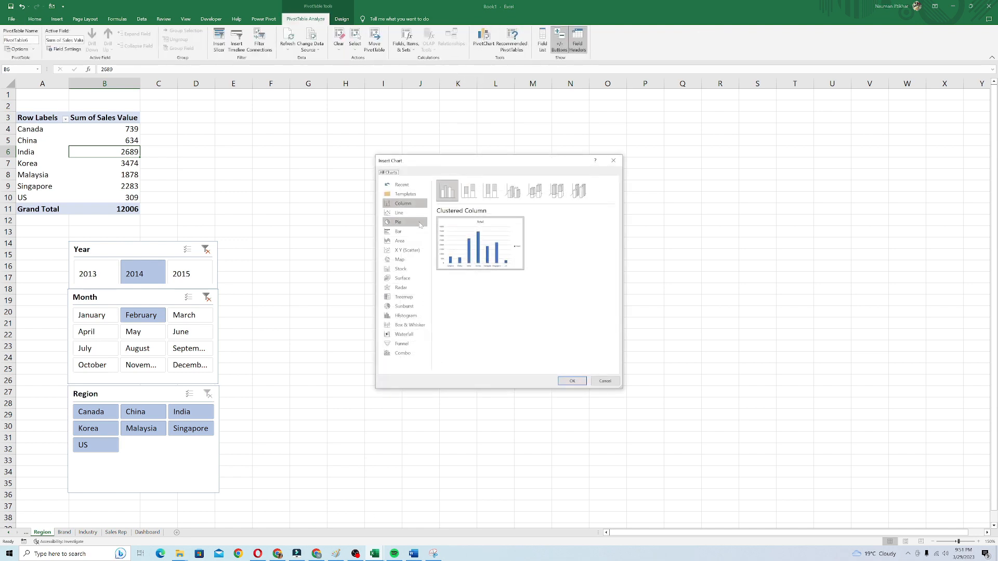
click(413, 232)
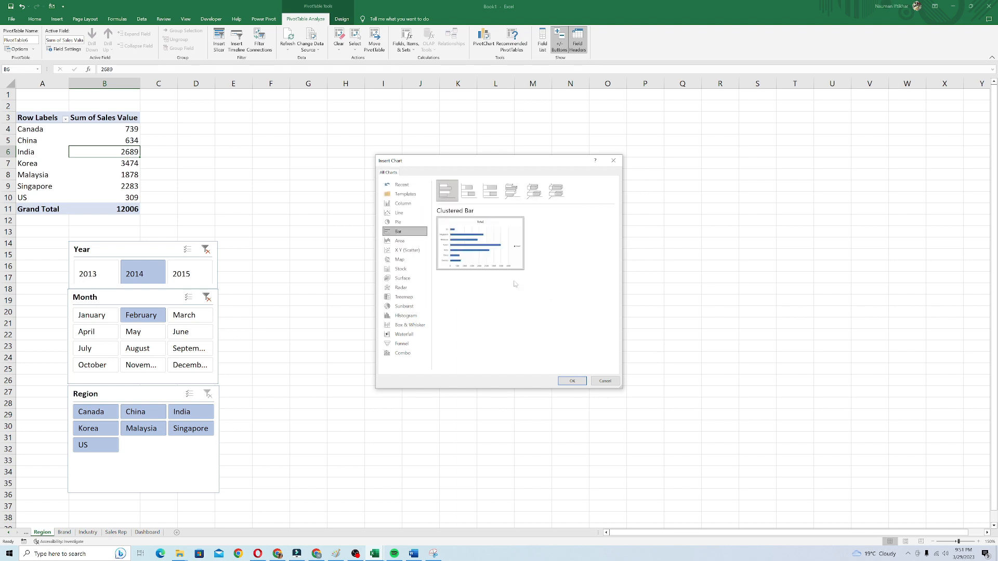
click(572, 382)
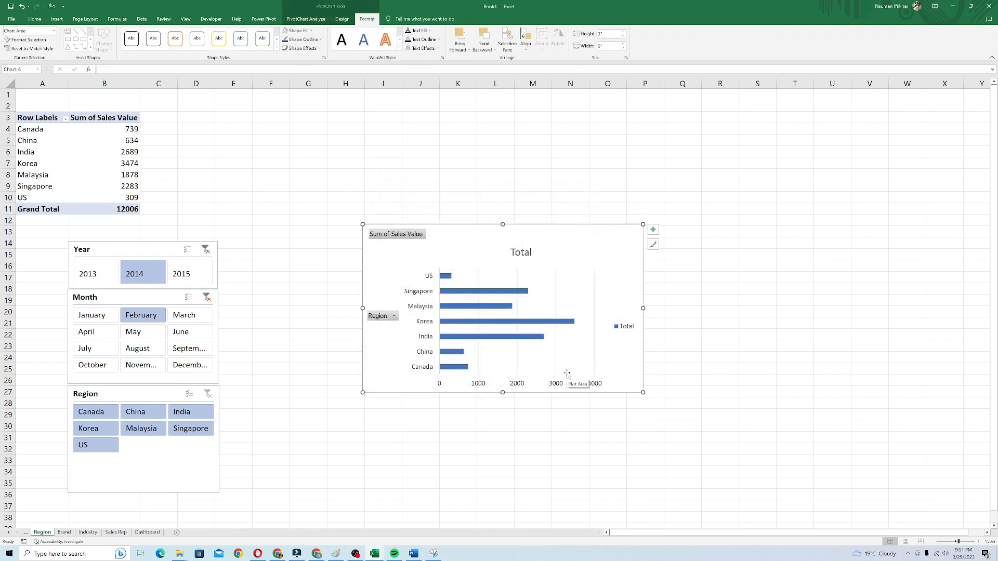
Remove the title and legend from the region bar chart and hide all of its field buttons.
click(514, 251)
key(Delete)
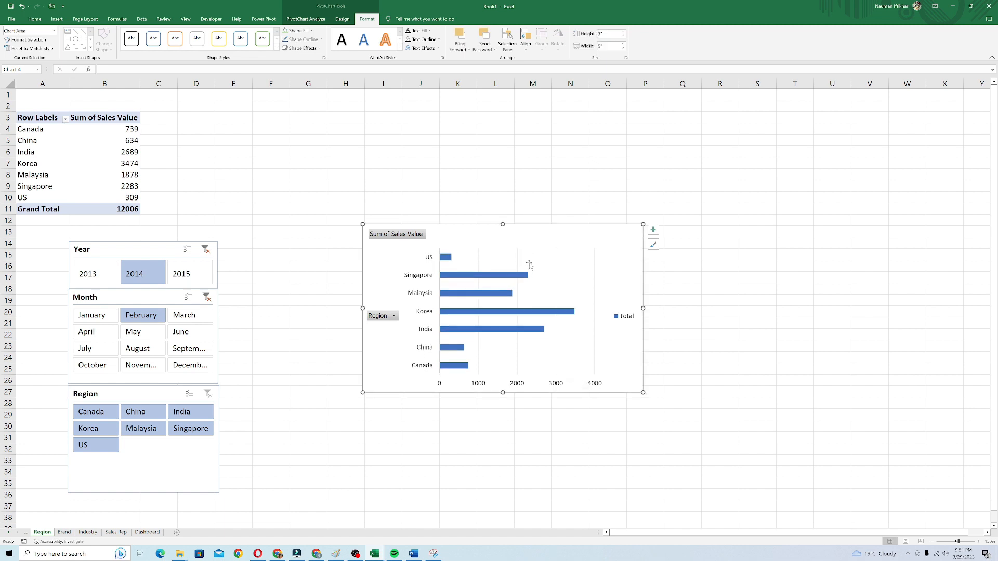
click(624, 317)
key(Delete)
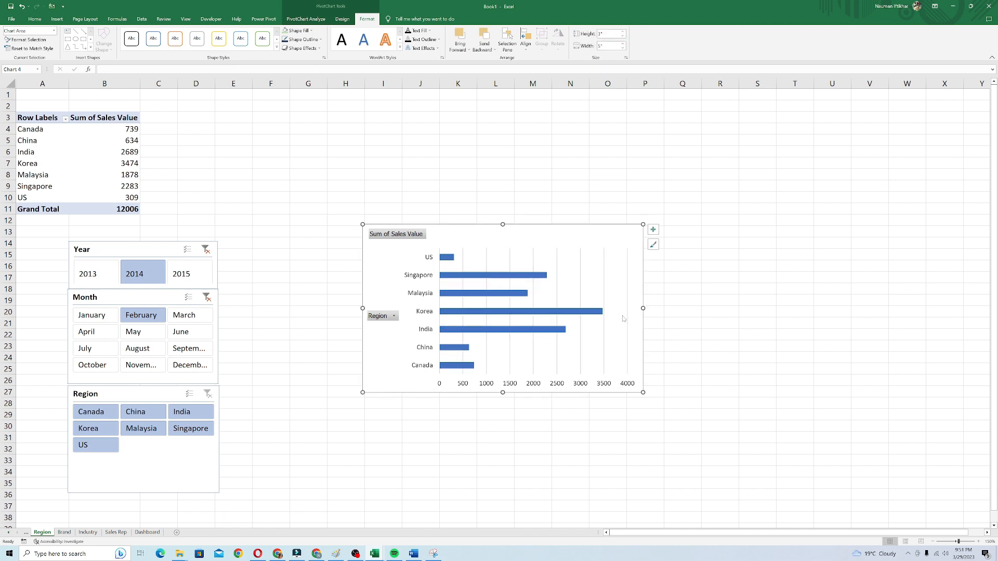
click(302, 19)
click(424, 44)
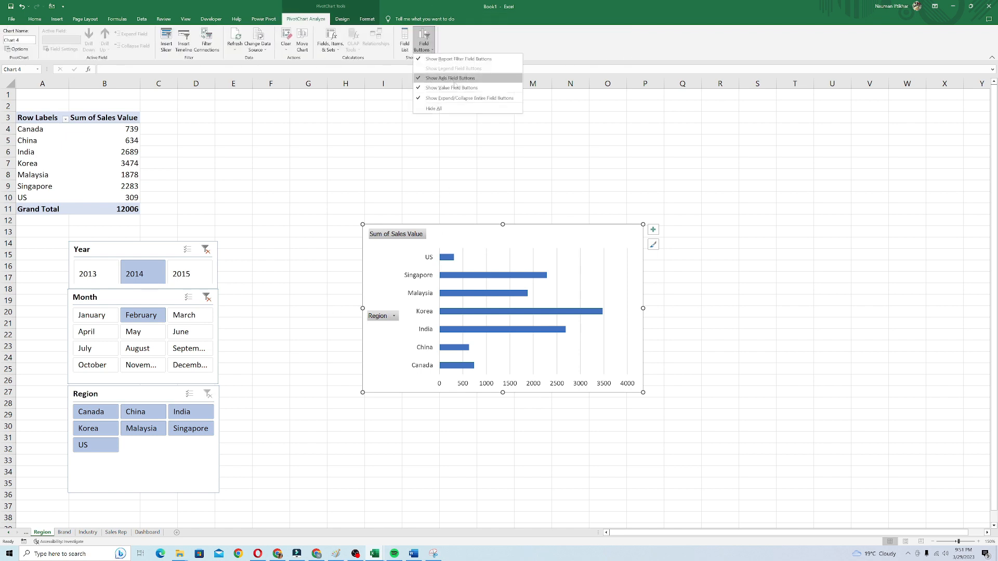
click(440, 109)
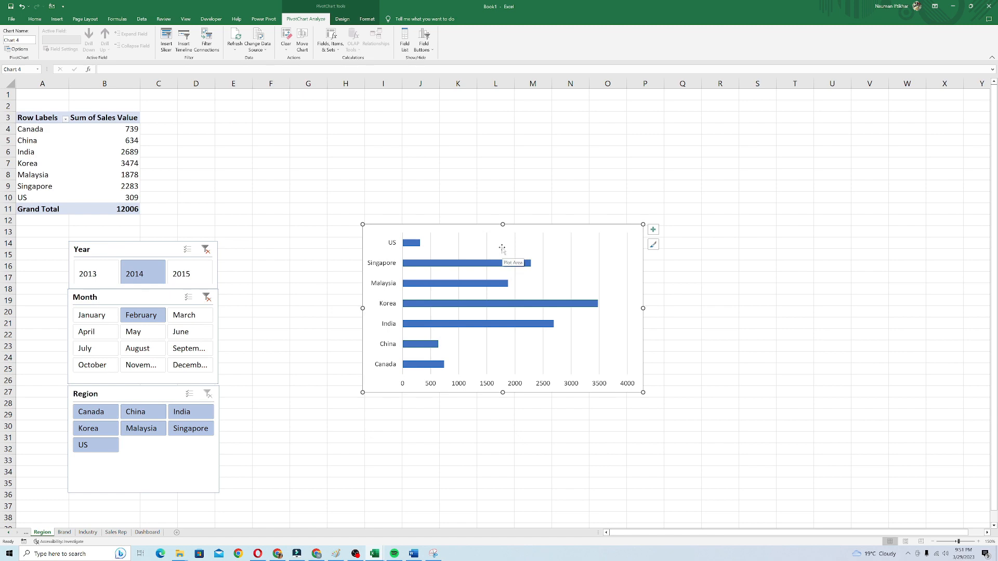
Merge AC4:AM40 on the Dashboard sheet and paste the region bar chart there, enlarged to fill the merged area.
click(147, 532)
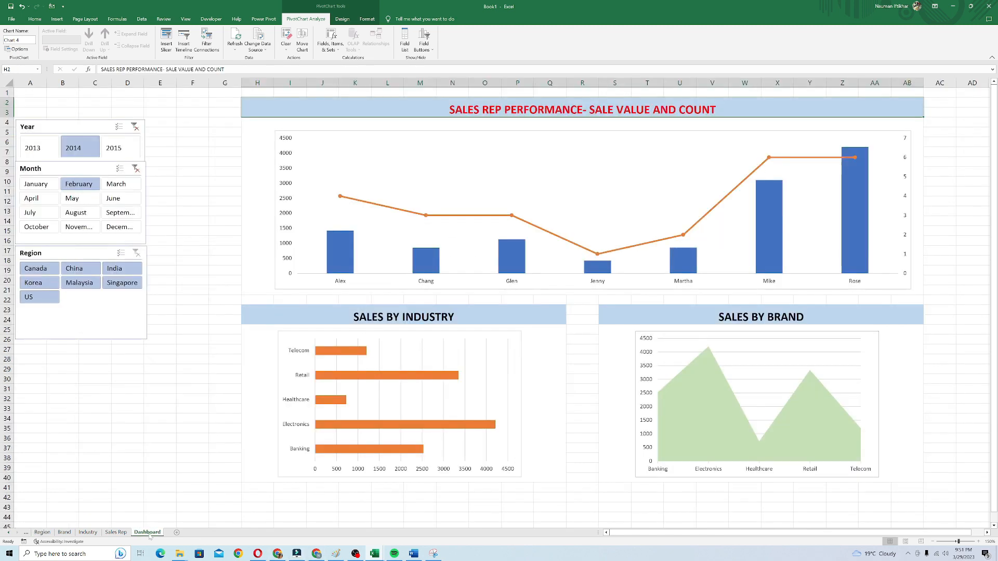
click(971, 122)
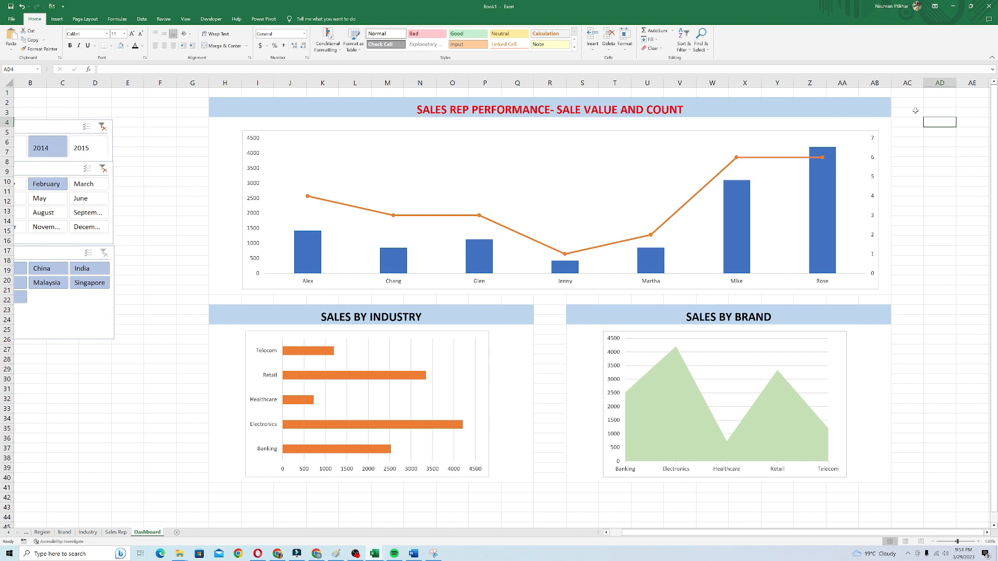
drag(927, 130, 156, 4)
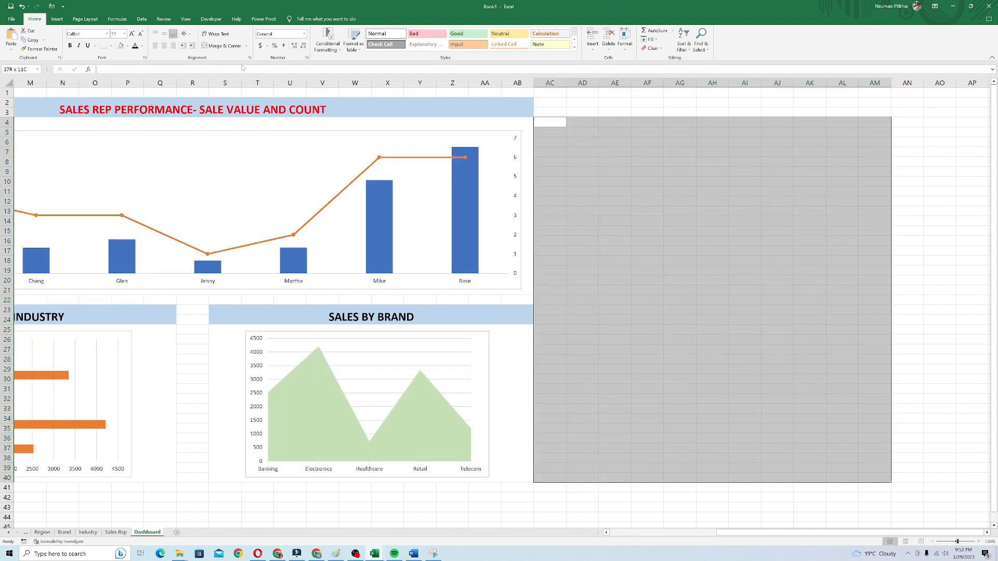
click(223, 46)
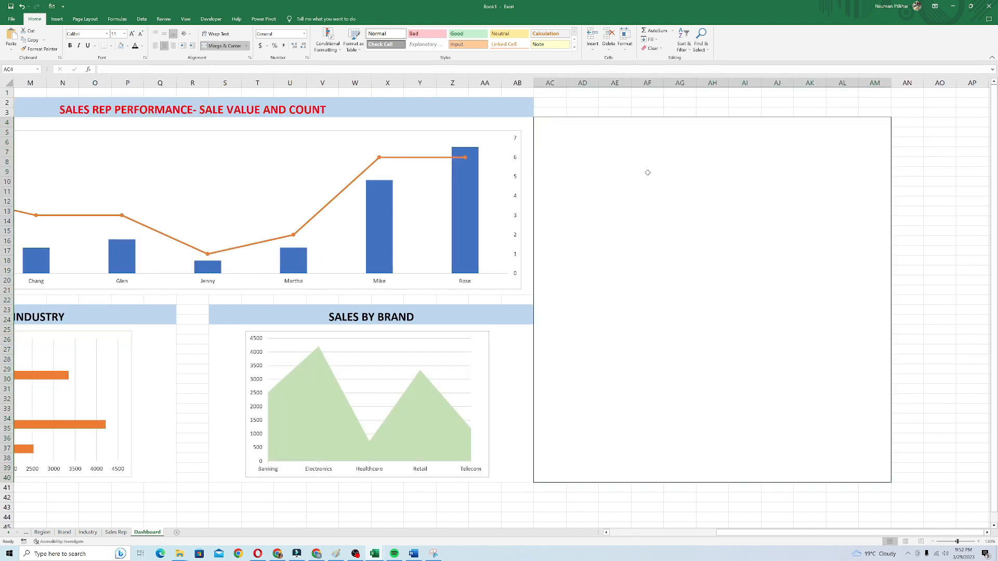
key(ctrl+v)
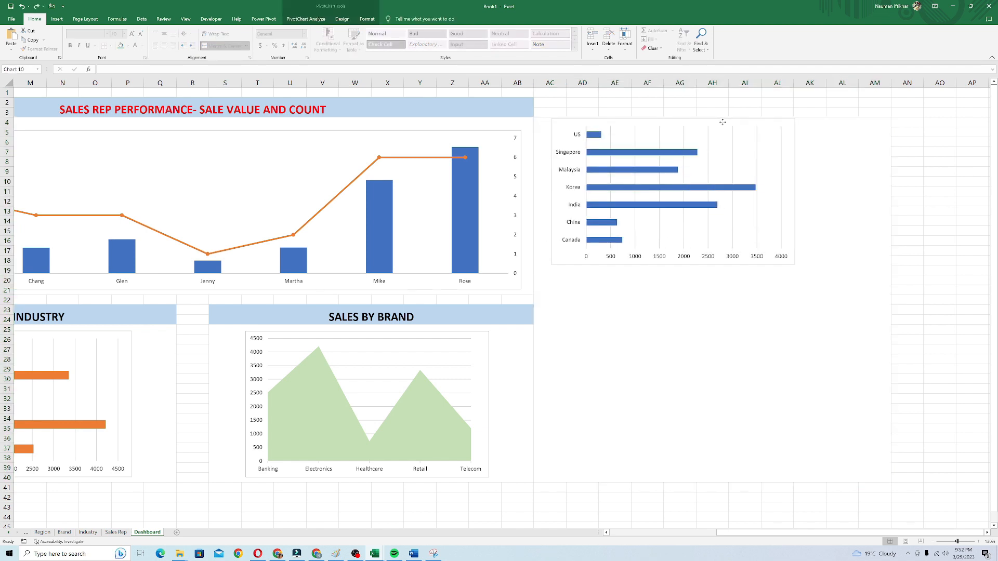
Add the heading "SALES BY REGION" in the merged cells AC2:AM3 above the region chart, formatted like the sales rep heading.
click(370, 107)
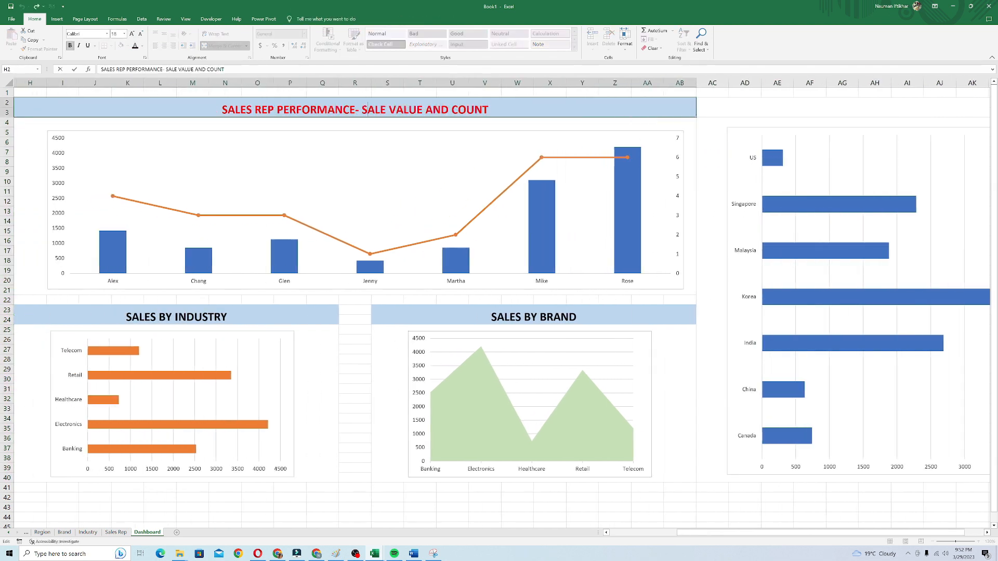
double_click(374, 106)
key(Tab)
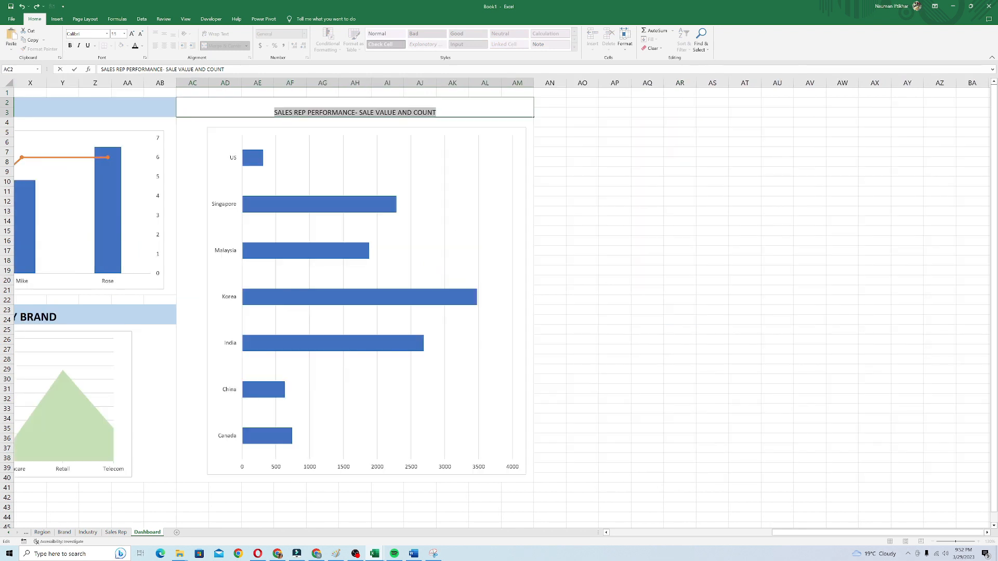
text(R)
key(BackSpace)
text(SALES BY REGION)
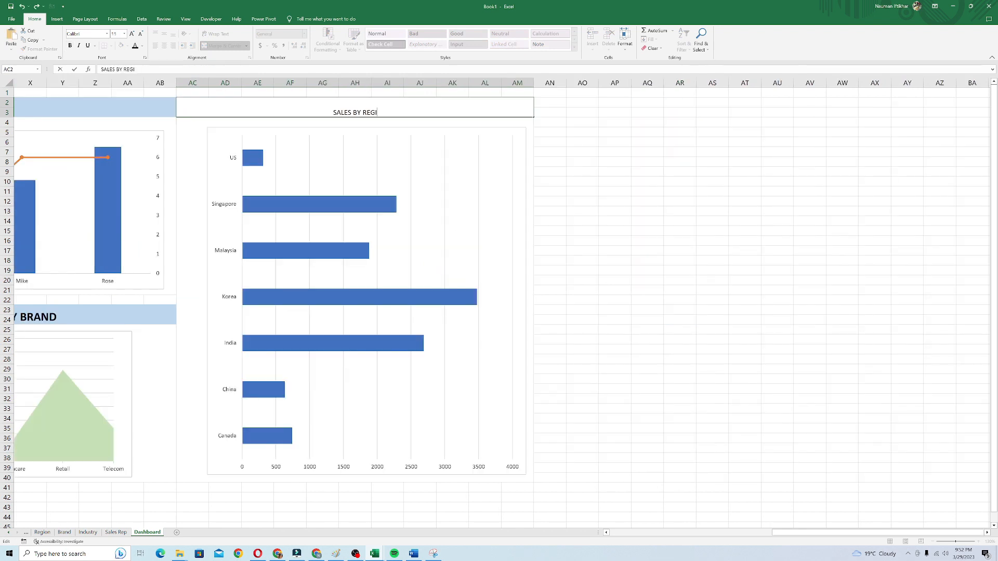
click(670, 191)
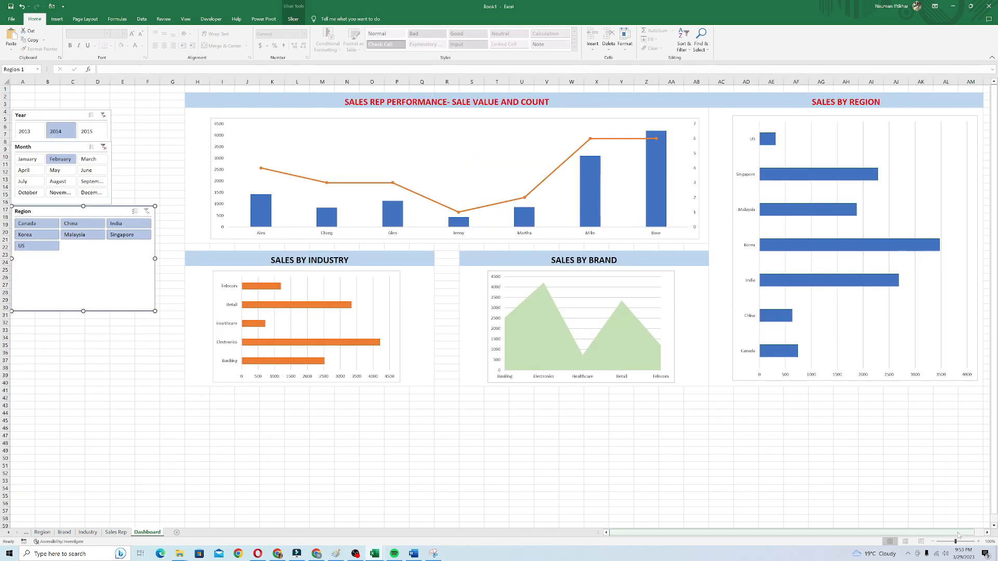
Clear the Year and Month slicer filters and filter the dashboard to 2013 and Canada.
click(103, 114)
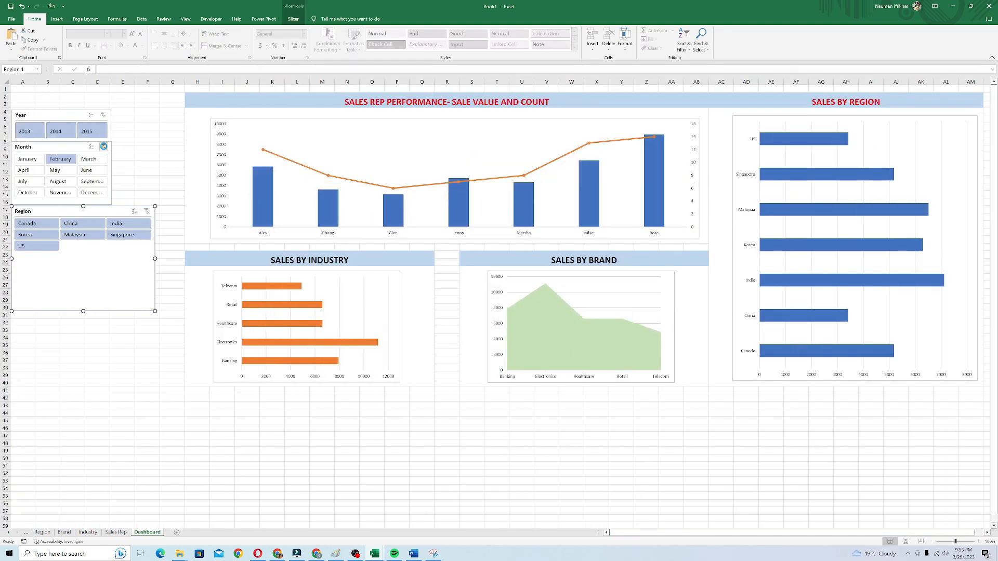
click(103, 146)
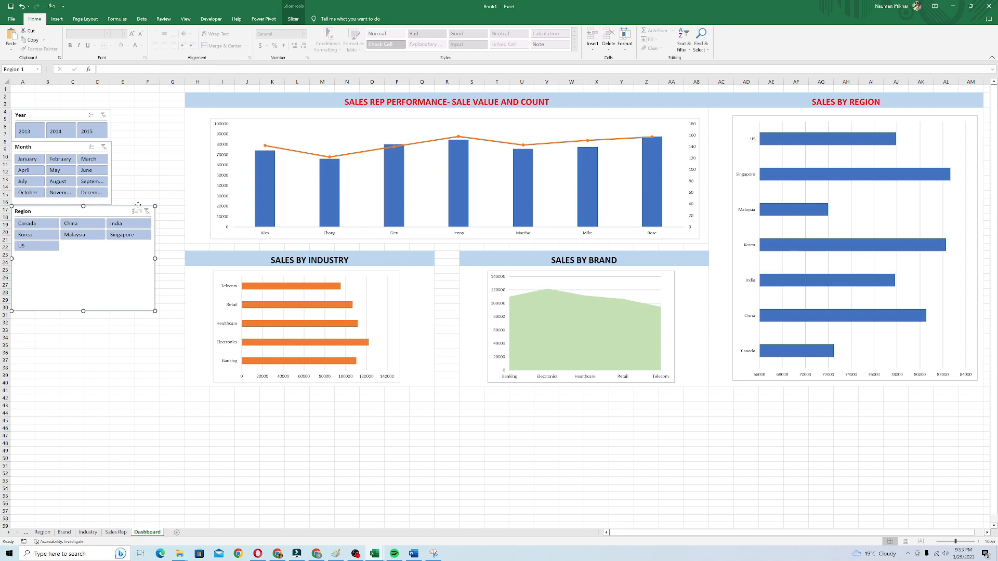
click(38, 135)
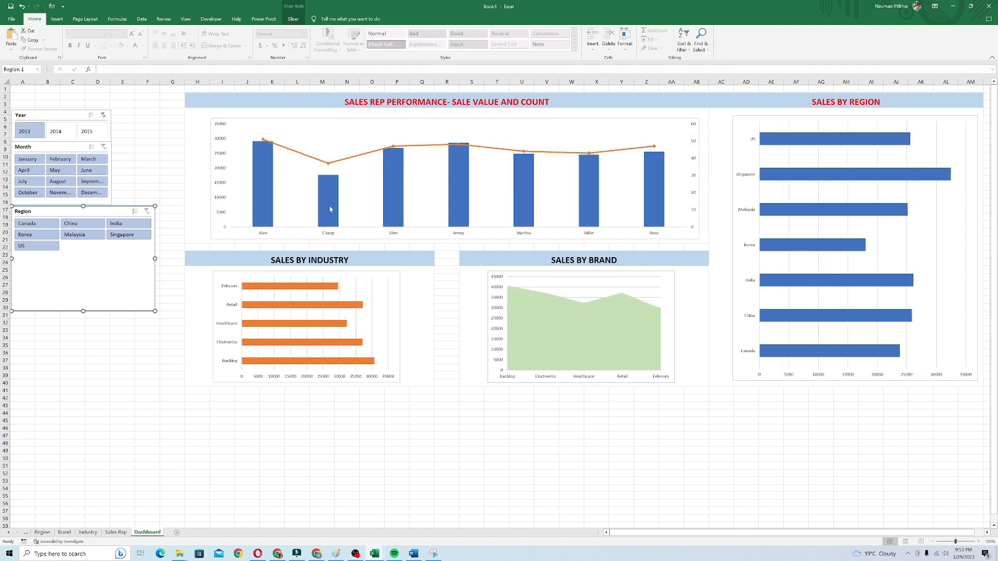
mouse_move(330, 224)
click(38, 228)
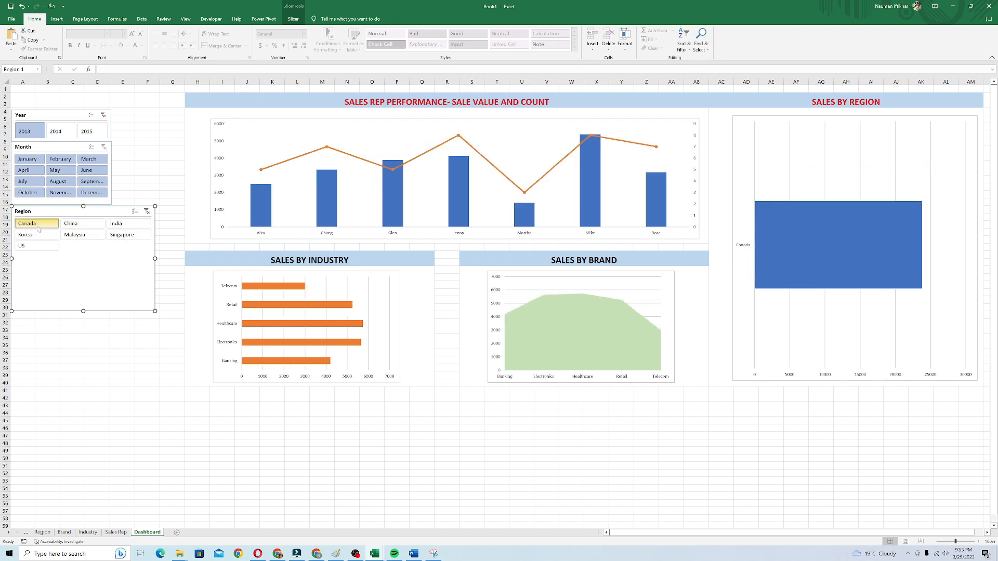